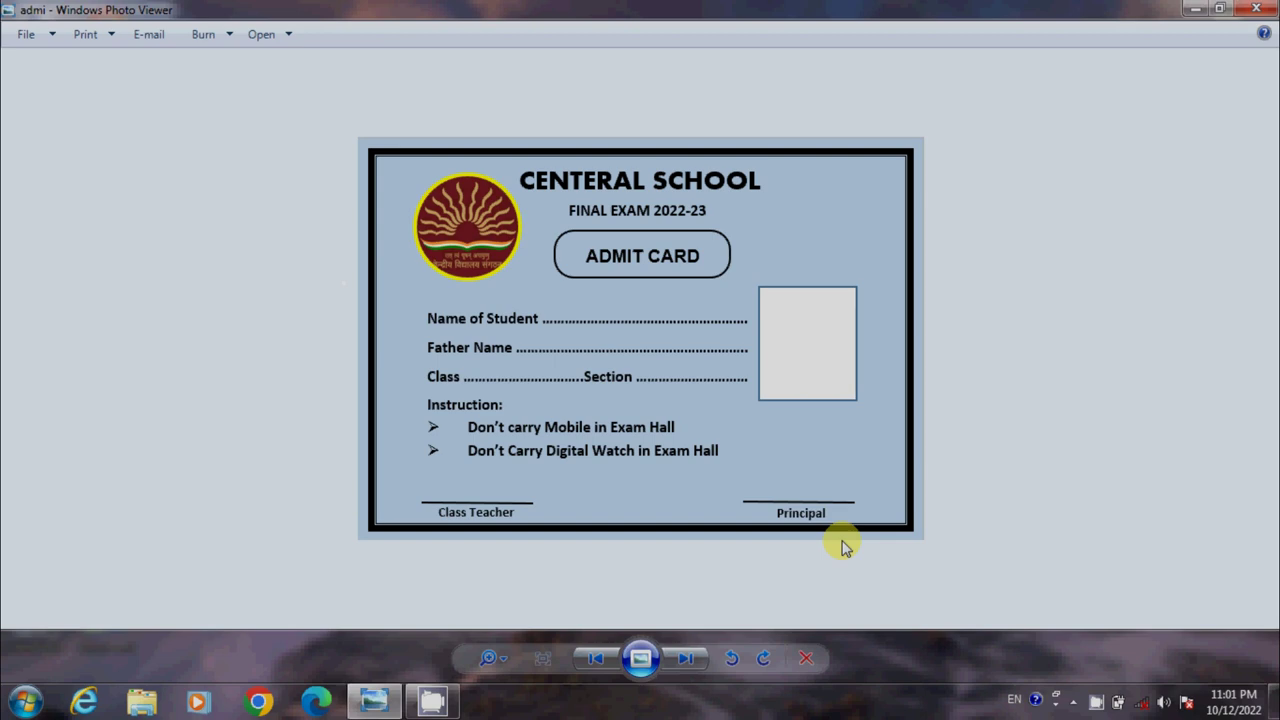
- Close the sample admit card image and open the Start menu
{"action": "key", "text": "super+d"}
{"action": "left_click", "coordinate": [22, 700]}
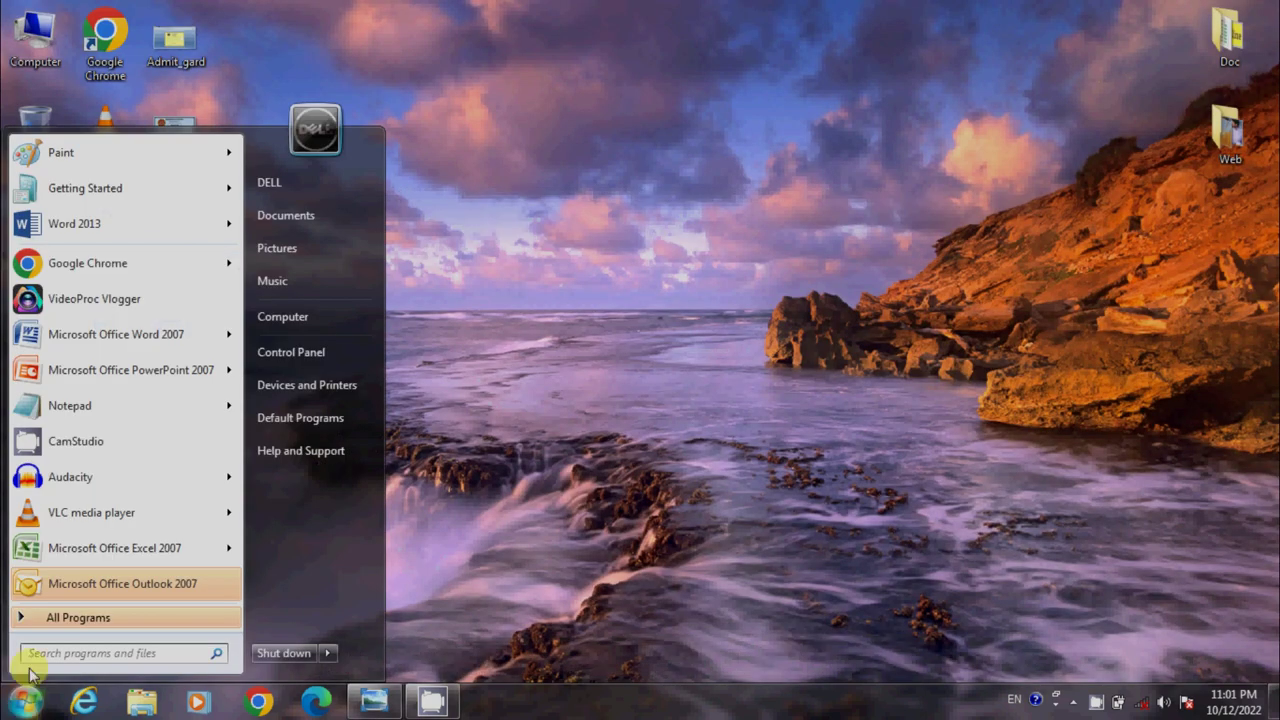
- Launch Word 2013 and start a new blank document
{"action": "left_click", "coordinate": [88, 223]}
{"action": "key", "text": "Escape"}
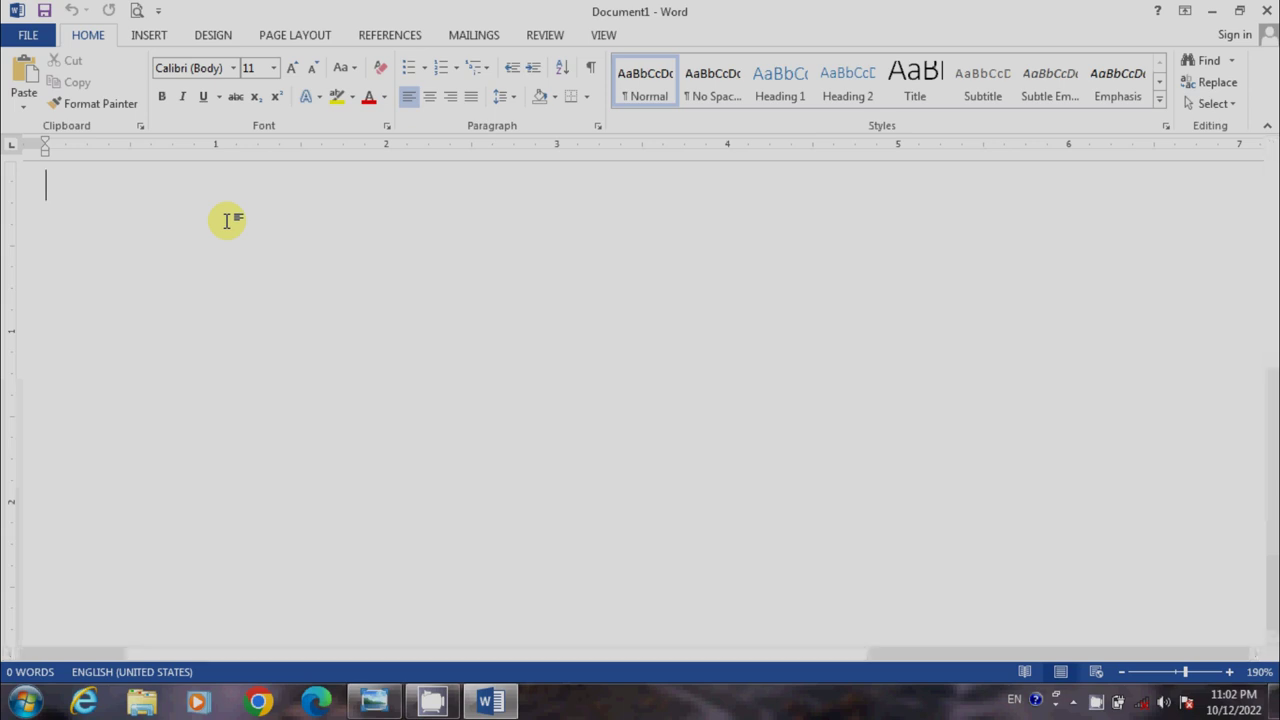
{"action": "left_click", "coordinate": [280, 38]}
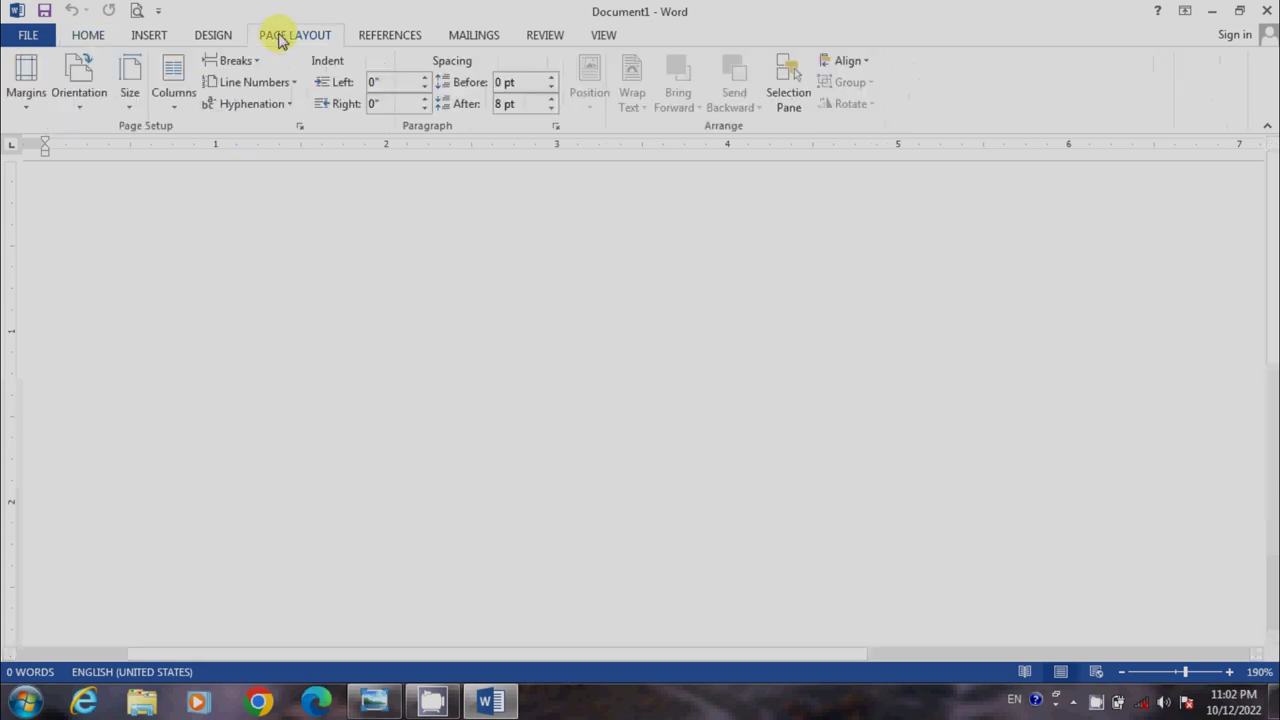
- Enter a custom paper size of 3.5 wide by 2.5 high in Page Setup
{"action": "left_click", "coordinate": [127, 110]}
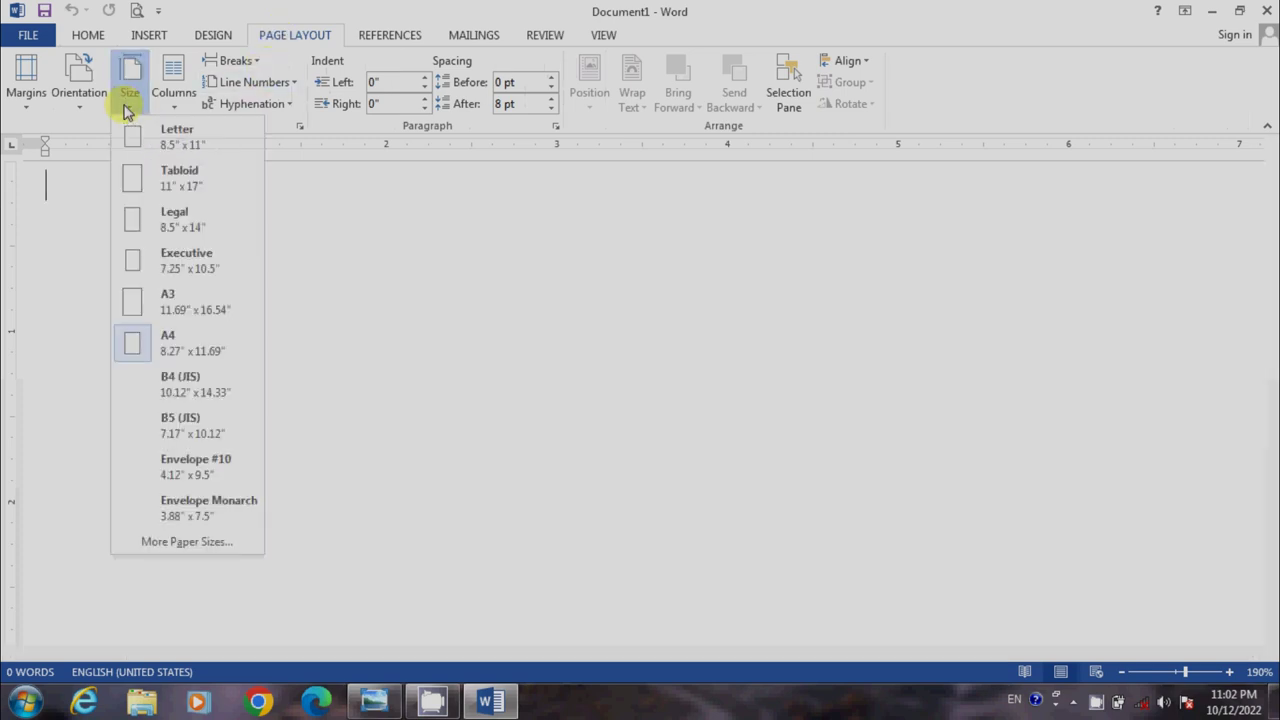
{"action": "left_click", "coordinate": [175, 544]}
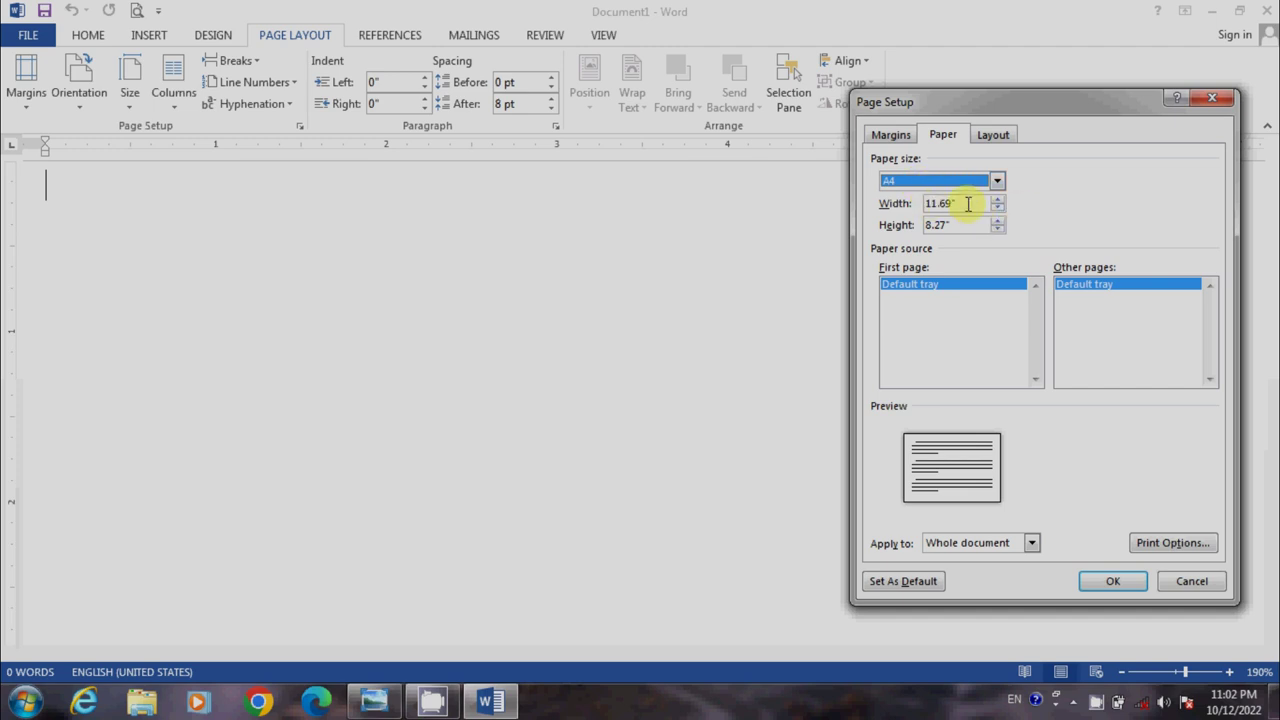
{"action": "left_click_drag", "start_coordinate": [968, 204], "coordinate": [890, 210]}
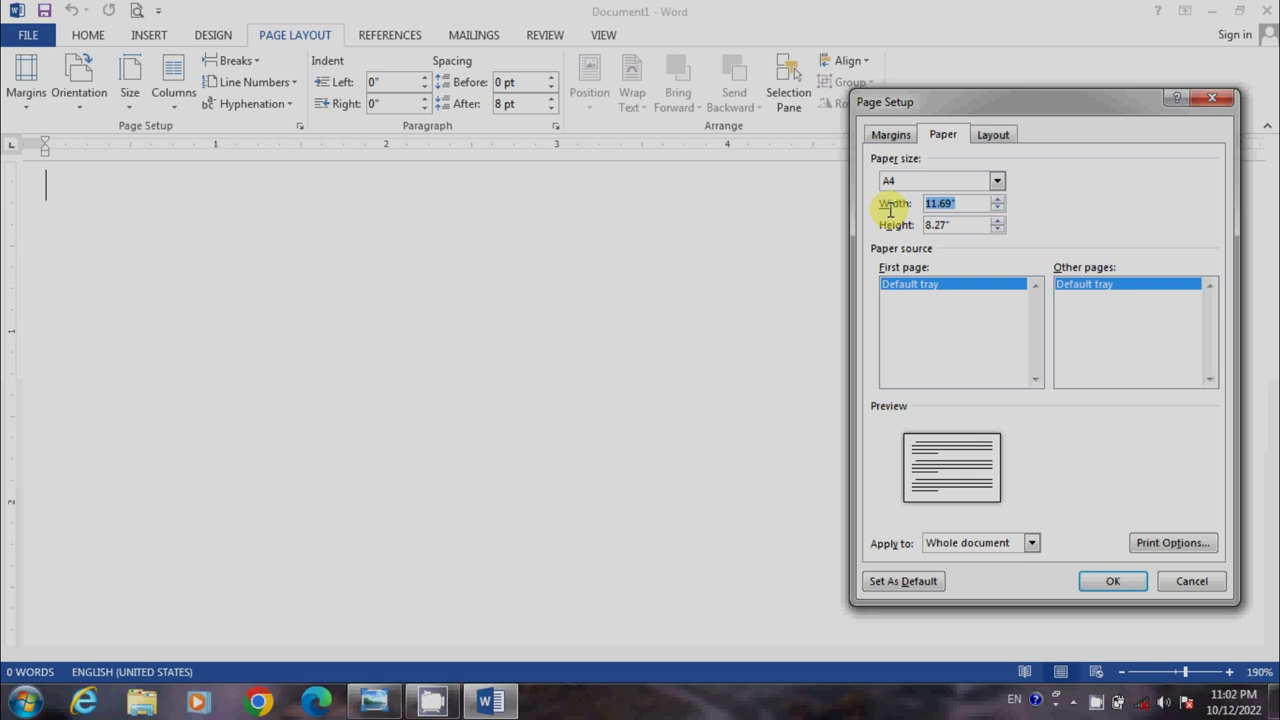
{"action": "type", "text": "3.5"}
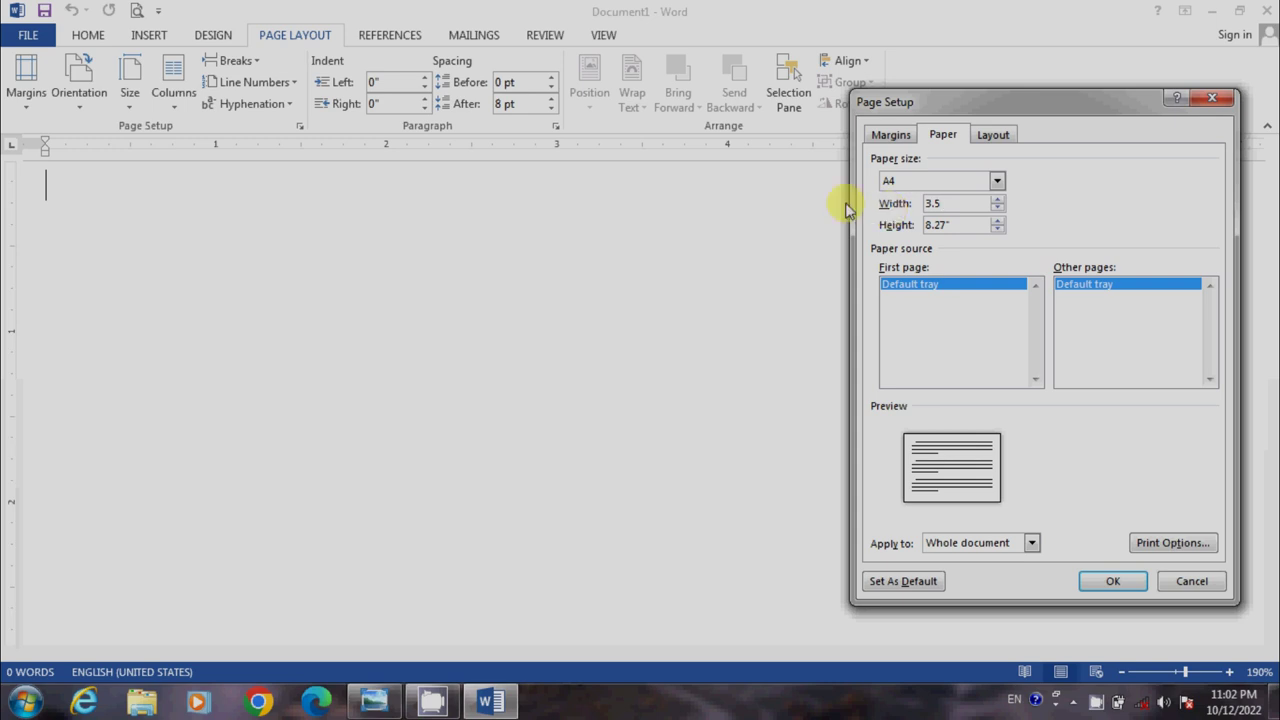
{"action": "left_click_drag", "start_coordinate": [971, 224], "coordinate": [900, 225]}
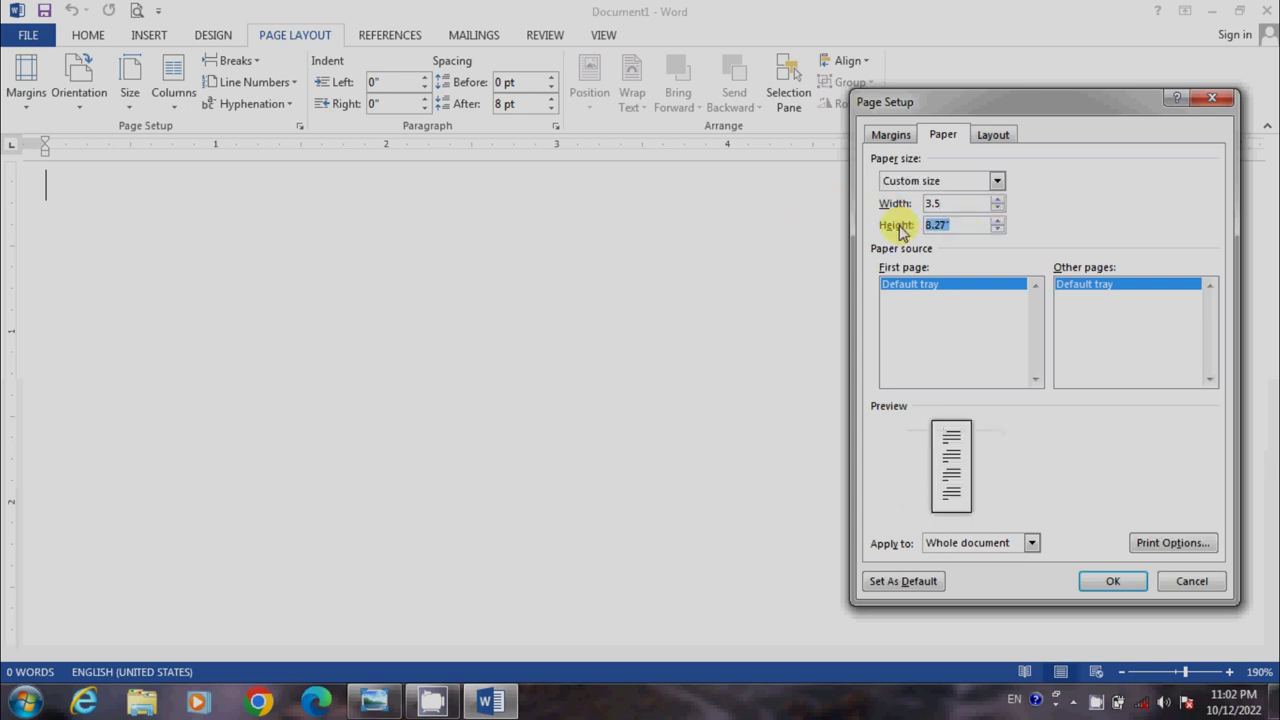
{"action": "type", "text": "2.5"}
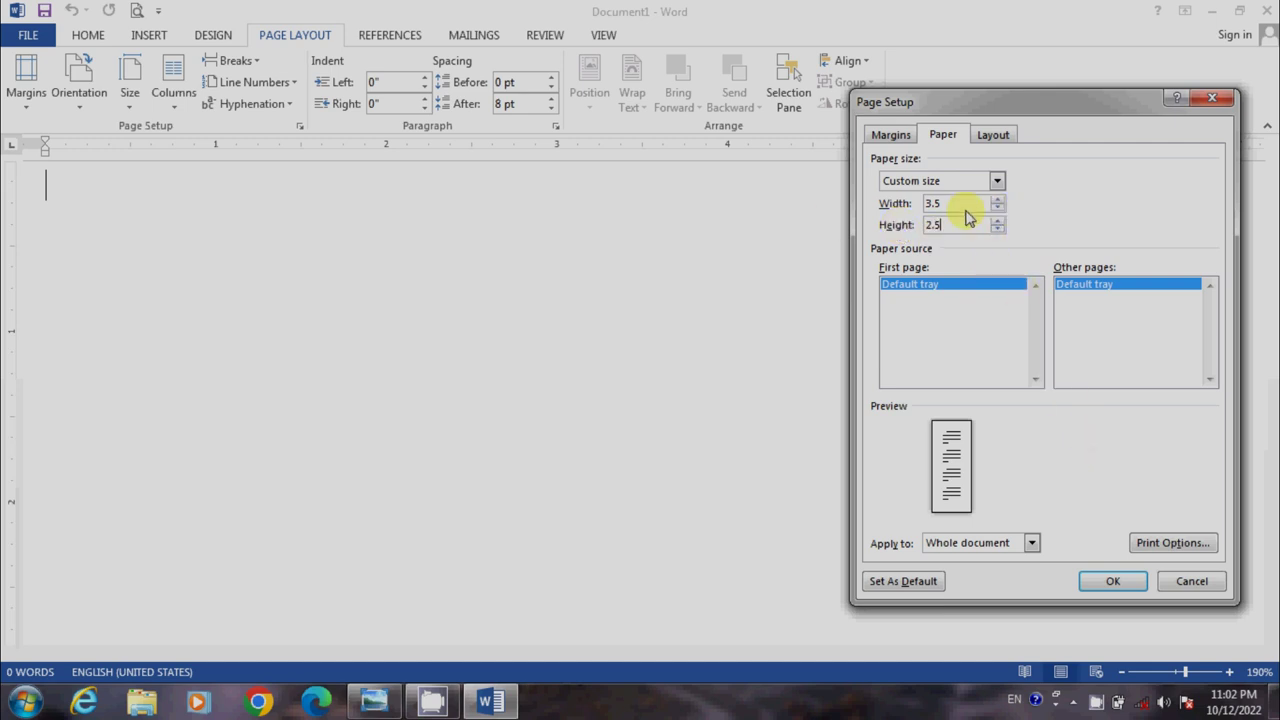
- Set all four margins to 0.2 in landscape and apply the 3.5 × 2.5 page
{"action": "left_click", "coordinate": [885, 137]}
{"action": "type", "text": "0.2"}
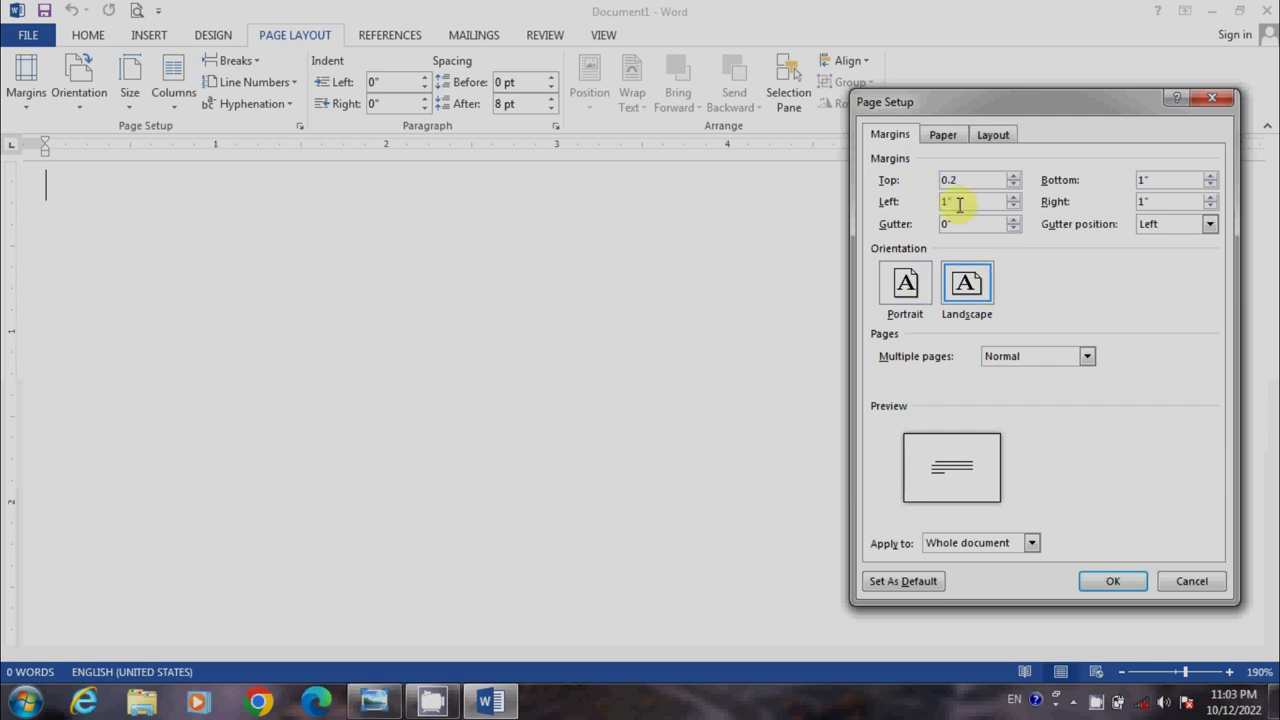
{"action": "left_click", "coordinate": [956, 199]}
{"action": "left_click_drag", "start_coordinate": [956, 199], "coordinate": [915, 222]}
{"action": "type", "text": "0.2"}
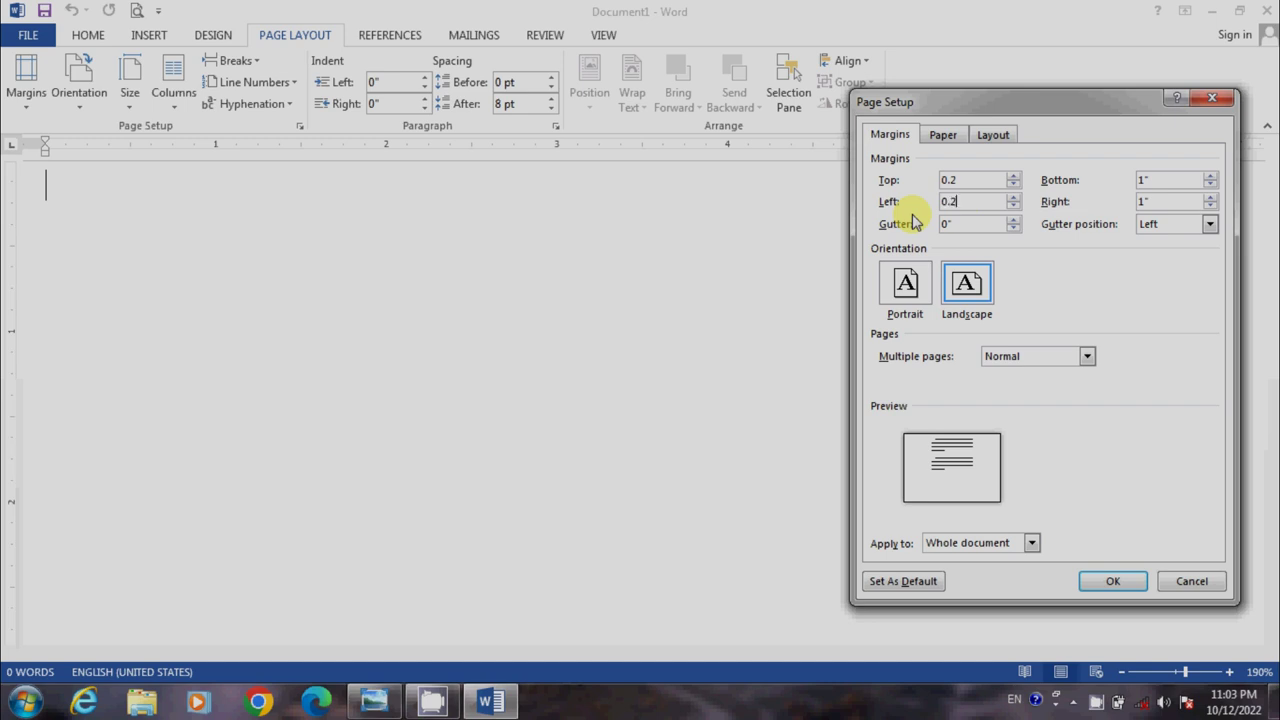
{"action": "left_click_drag", "start_coordinate": [1145, 180], "coordinate": [1103, 180]}
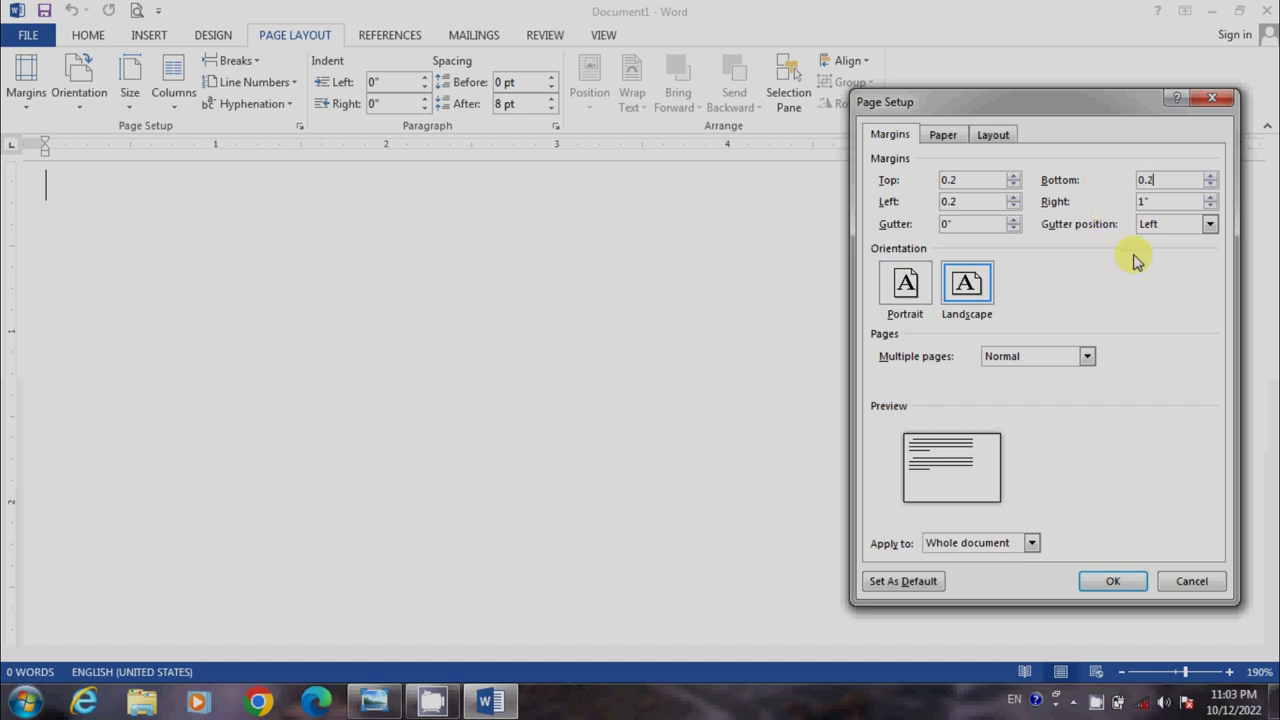
{"action": "left_click_drag", "start_coordinate": [1160, 201], "coordinate": [1114, 210]}
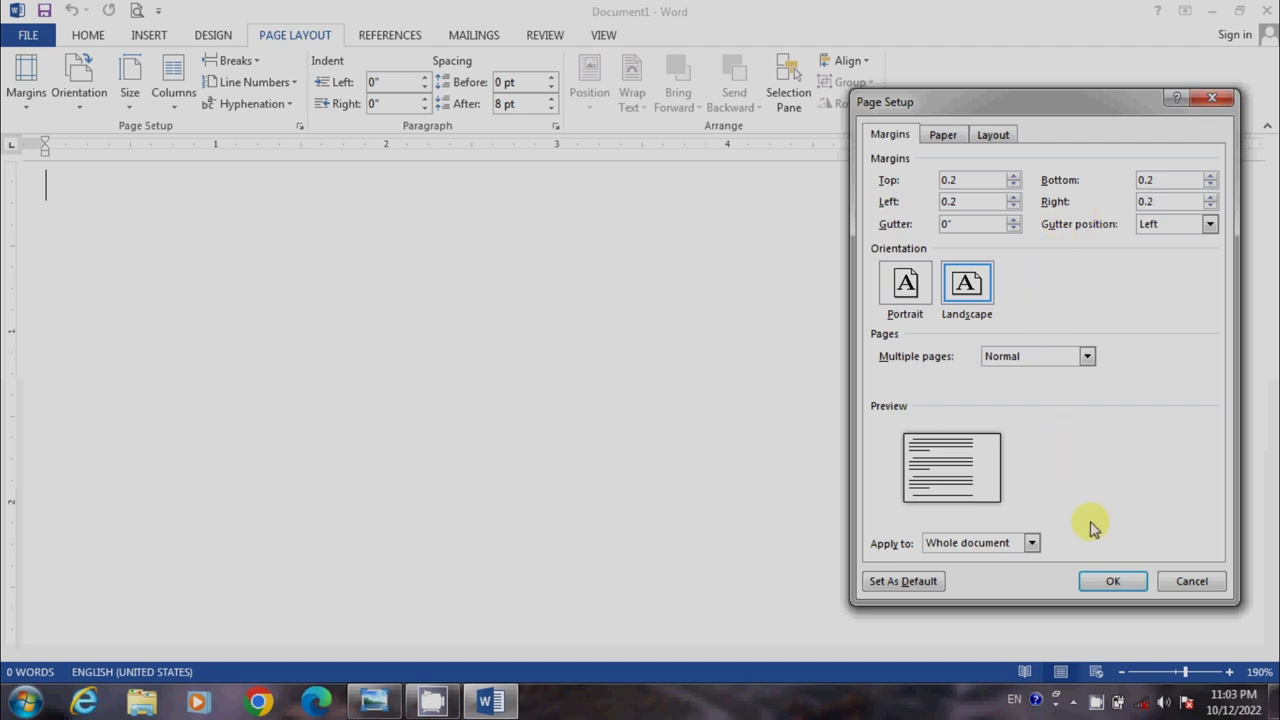
{"action": "left_click", "coordinate": [1104, 584]}
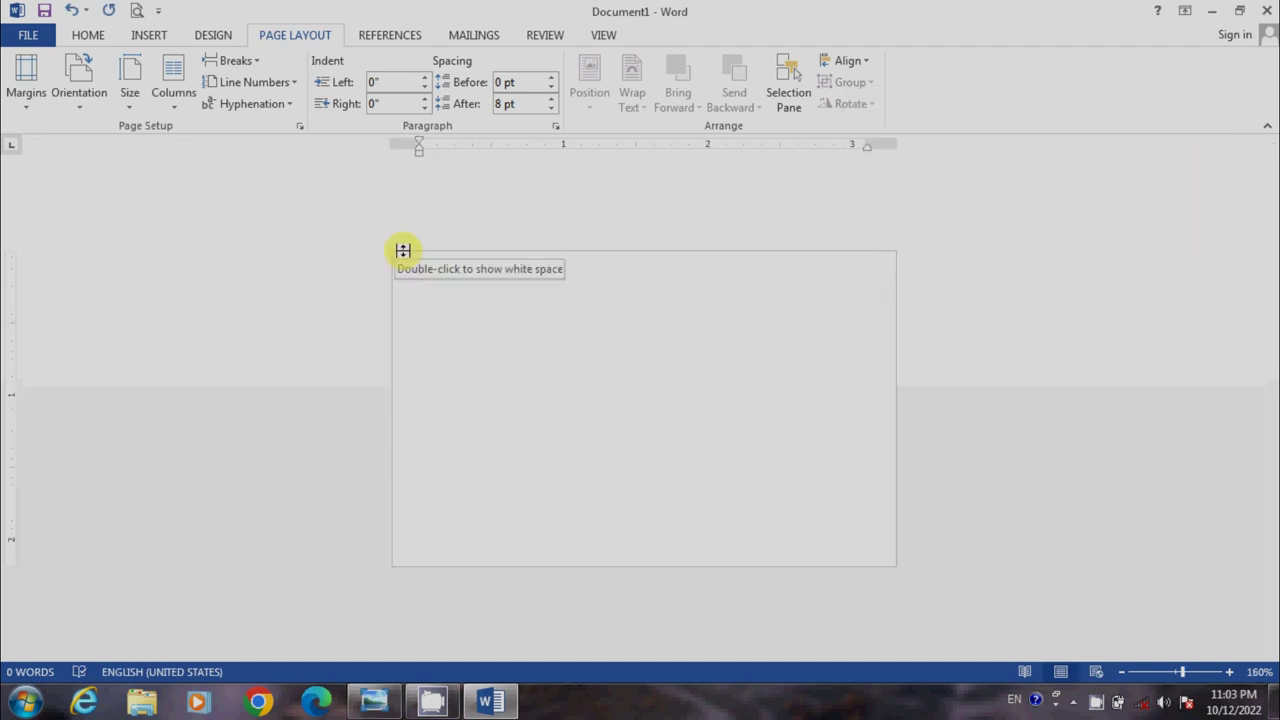
- Choose a thick solid 3 pt Box page border in Borders and Shading
{"action": "left_click", "coordinate": [210, 35]}
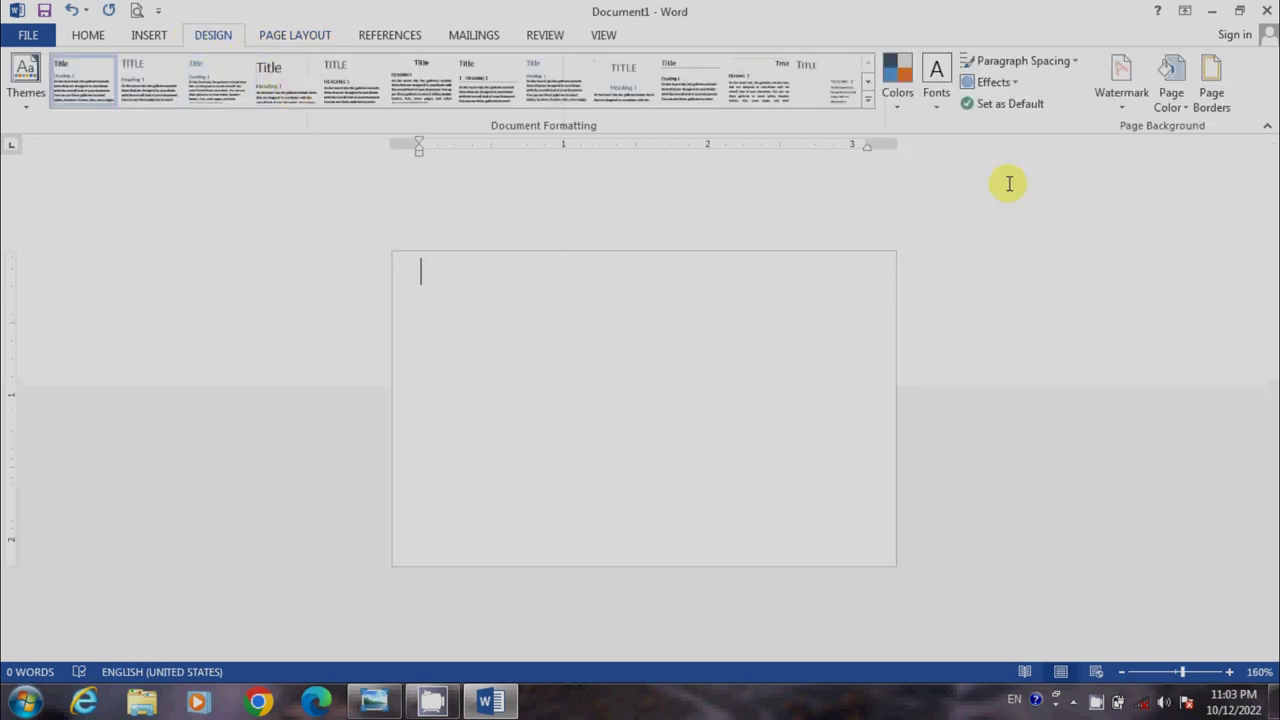
{"action": "left_click", "coordinate": [1210, 96]}
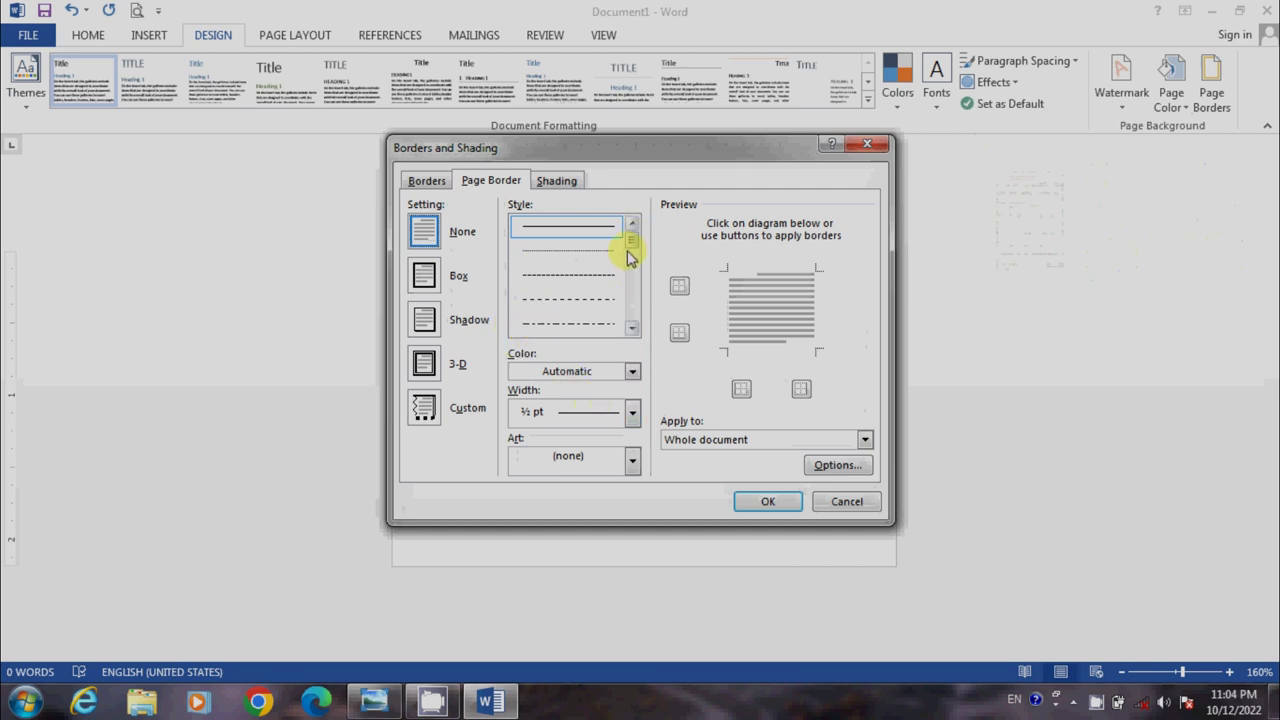
{"action": "left_click", "coordinate": [632, 328]}
{"action": "left_click", "coordinate": [632, 328]}
{"action": "left_click", "coordinate": [632, 328]}
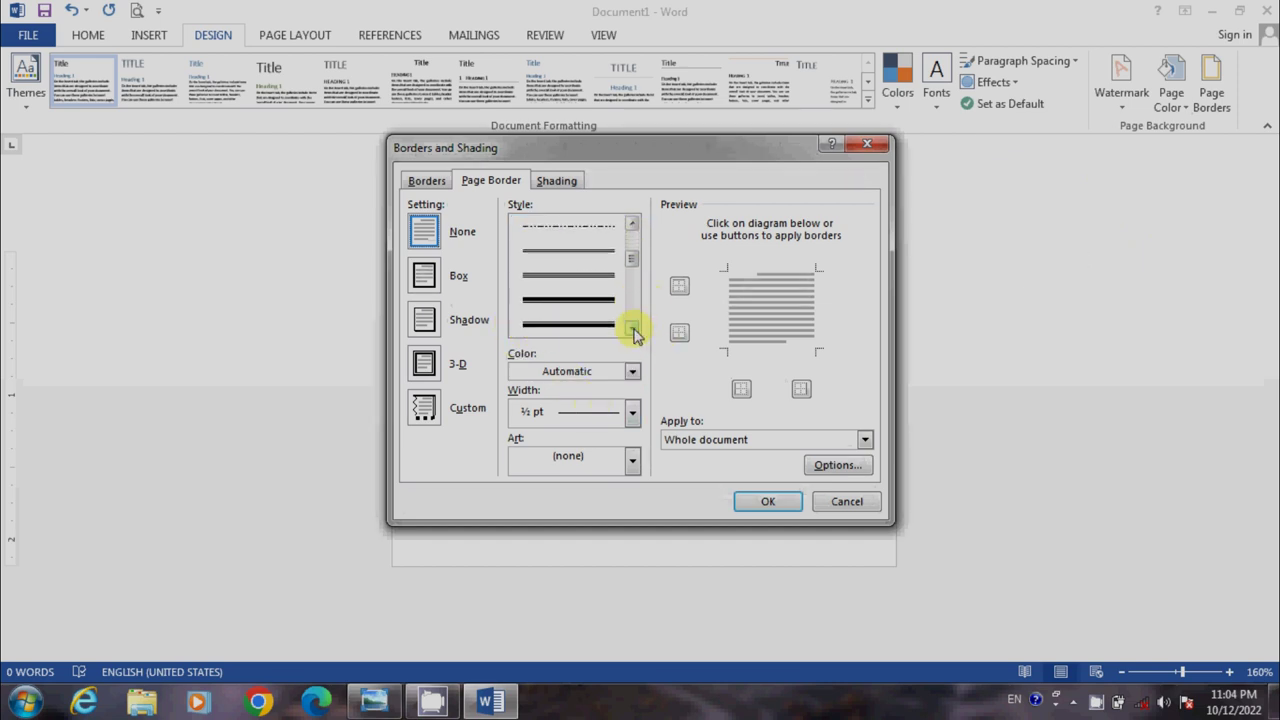
{"action": "left_click", "coordinate": [632, 328]}
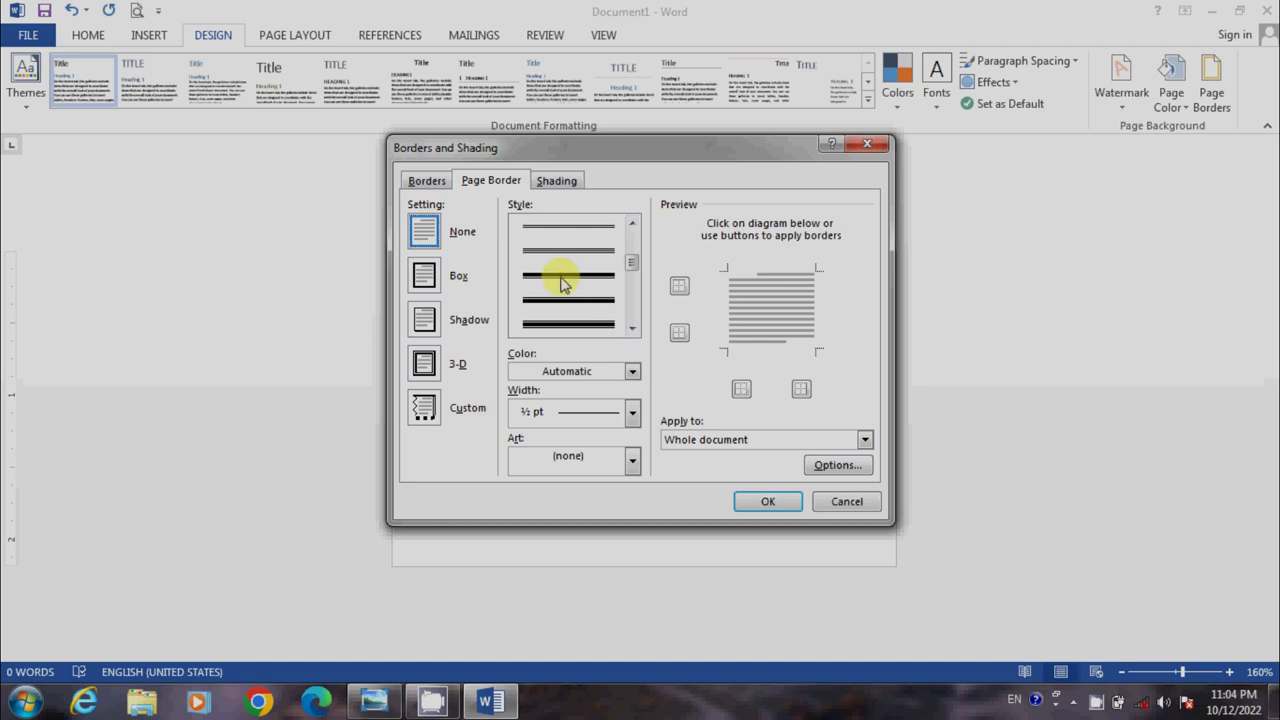
{"action": "left_click", "coordinate": [561, 282]}
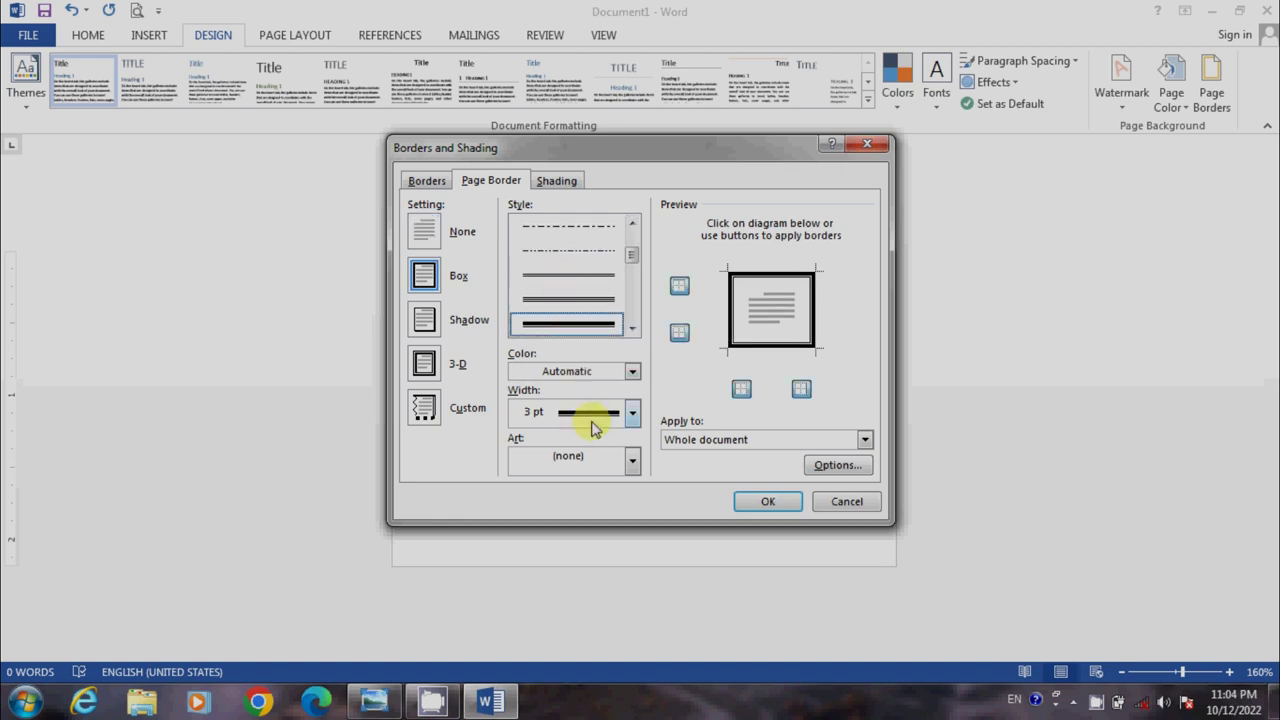
{"action": "left_click", "coordinate": [836, 467]}
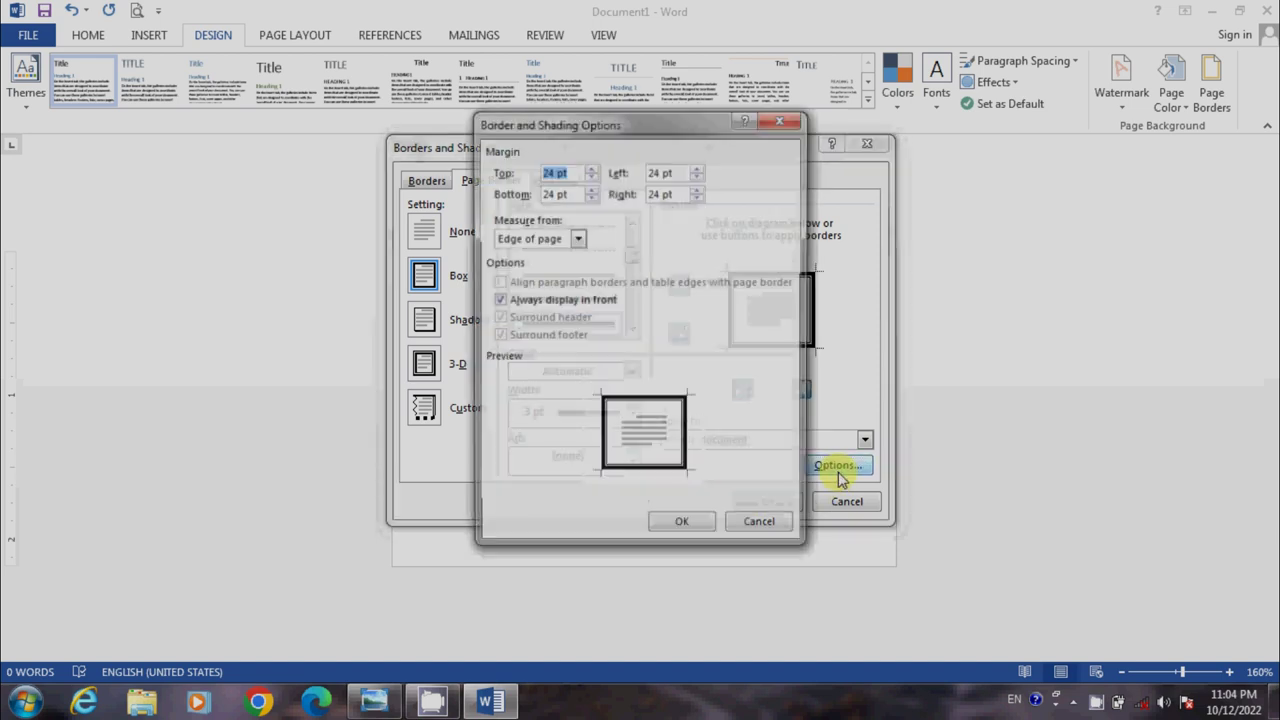
- Set the border's top, left, bottom and right margins to 5 pt and apply the box border
{"action": "left_click", "coordinate": [541, 175]}
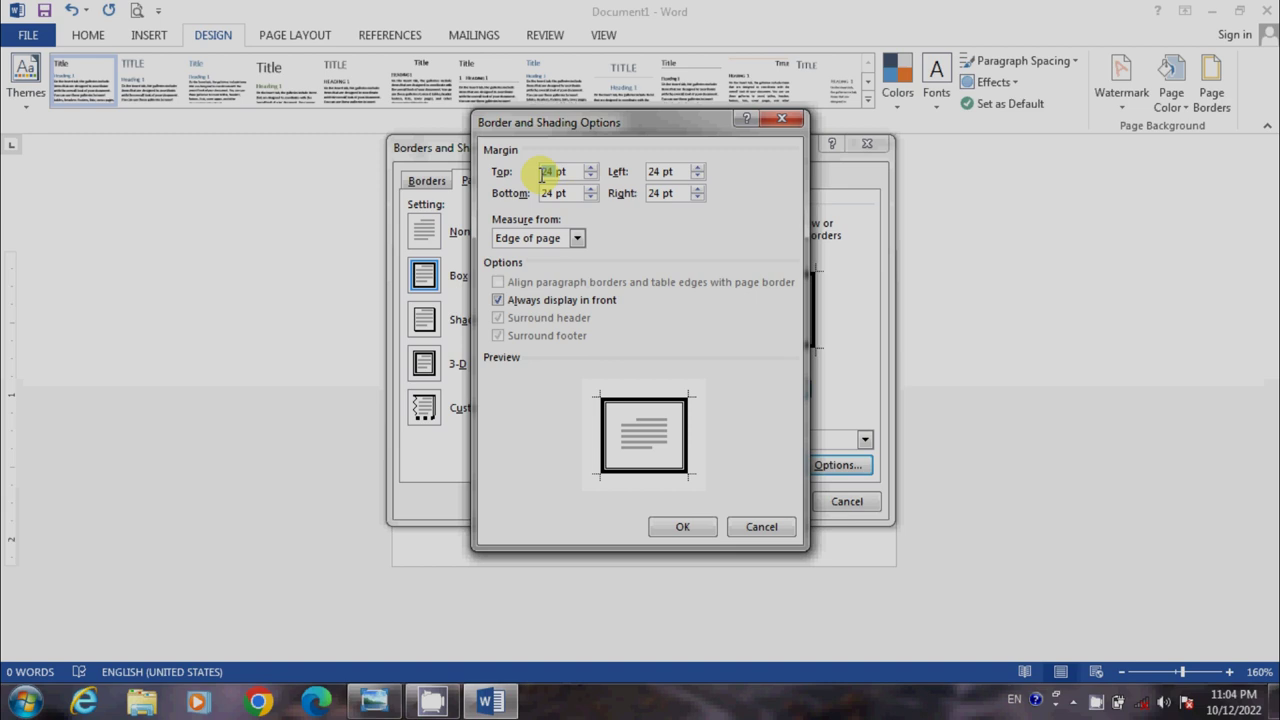
{"action": "type", "text": "5pt"}
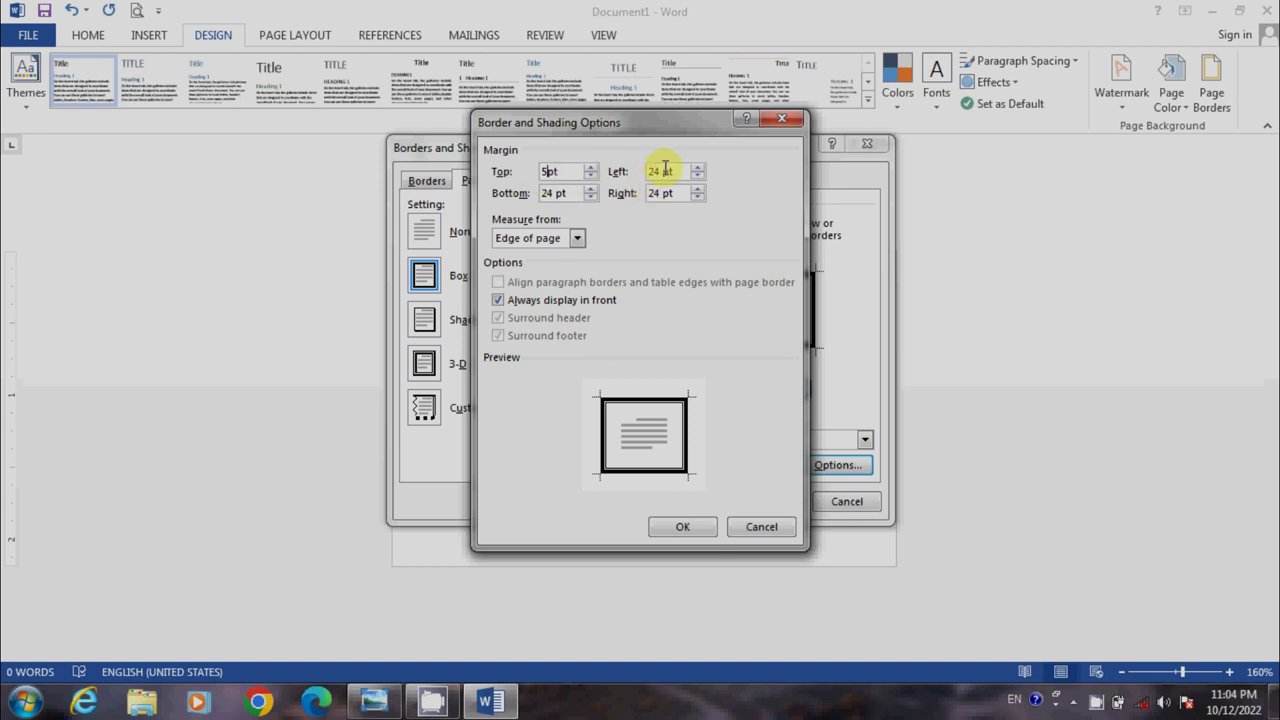
{"action": "left_click_drag", "start_coordinate": [665, 170], "coordinate": [642, 172]}
{"action": "type", "text": "5pt"}
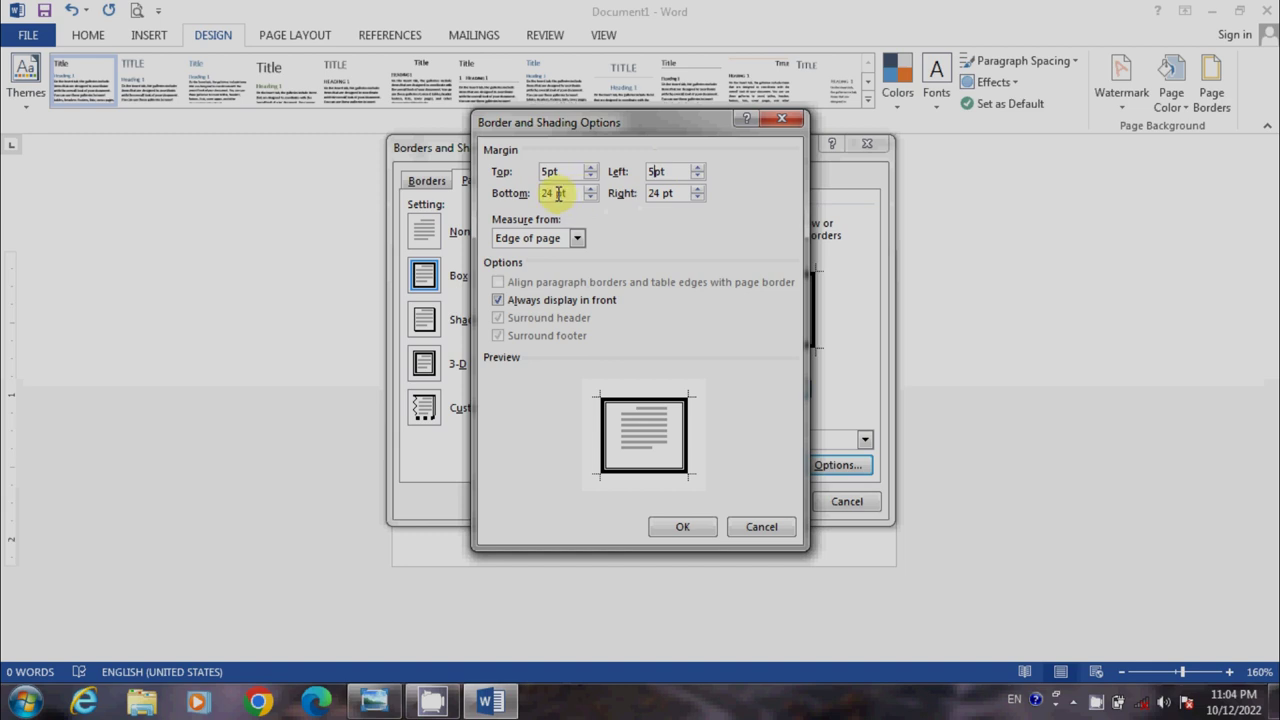
{"action": "left_click_drag", "start_coordinate": [556, 193], "coordinate": [510, 191]}
{"action": "type", "text": "5pt"}
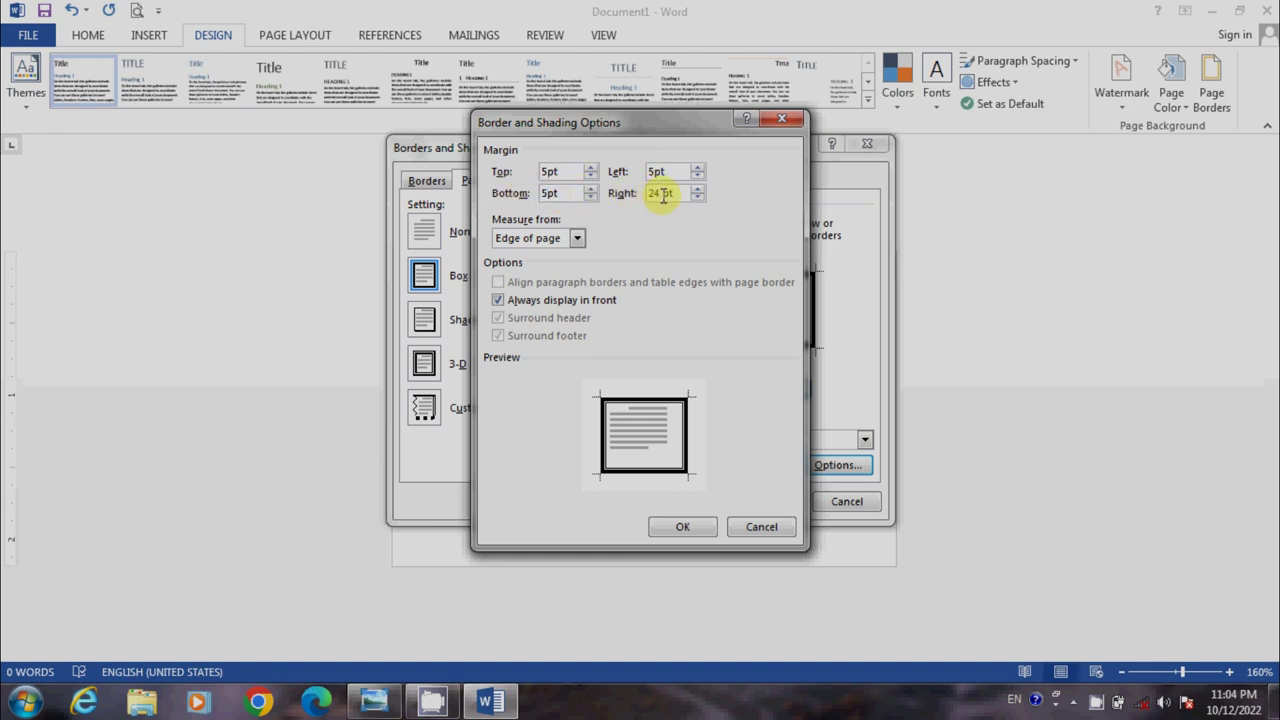
{"action": "left_click_drag", "start_coordinate": [663, 196], "coordinate": [641, 194]}
{"action": "type", "text": "5pt"}
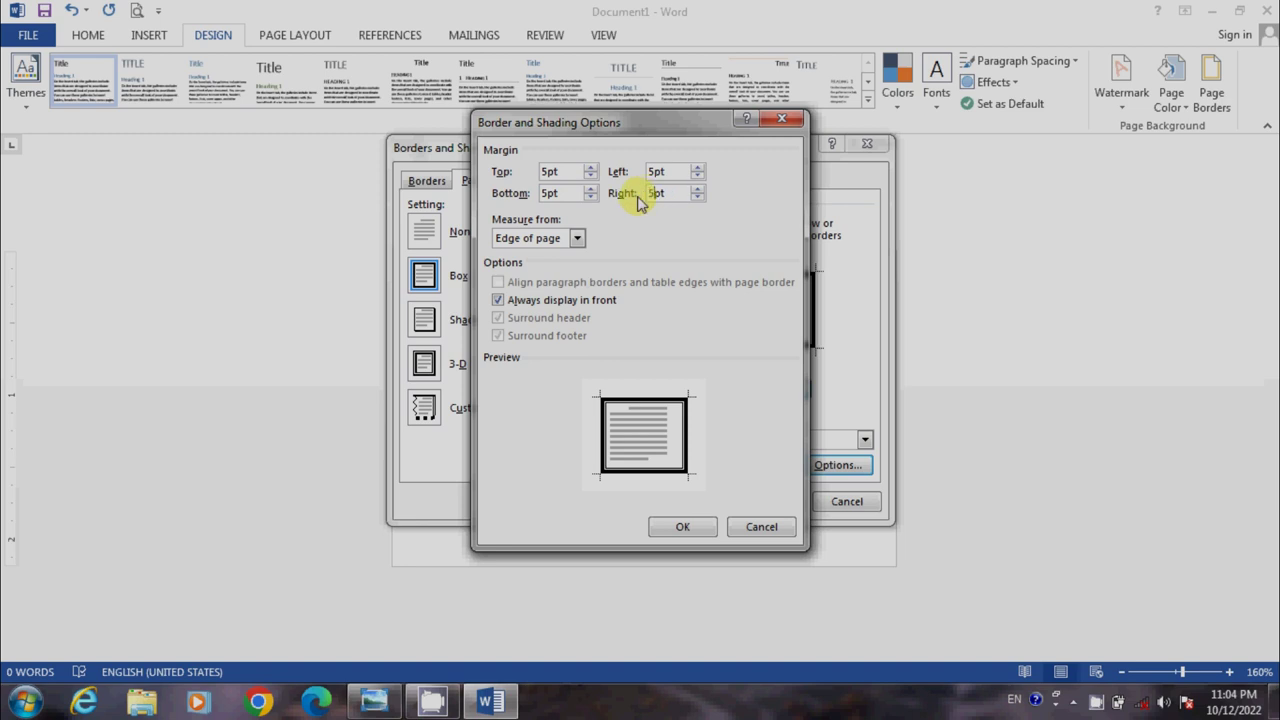
{"action": "left_click", "coordinate": [682, 528]}
{"action": "left_click", "coordinate": [765, 503]}
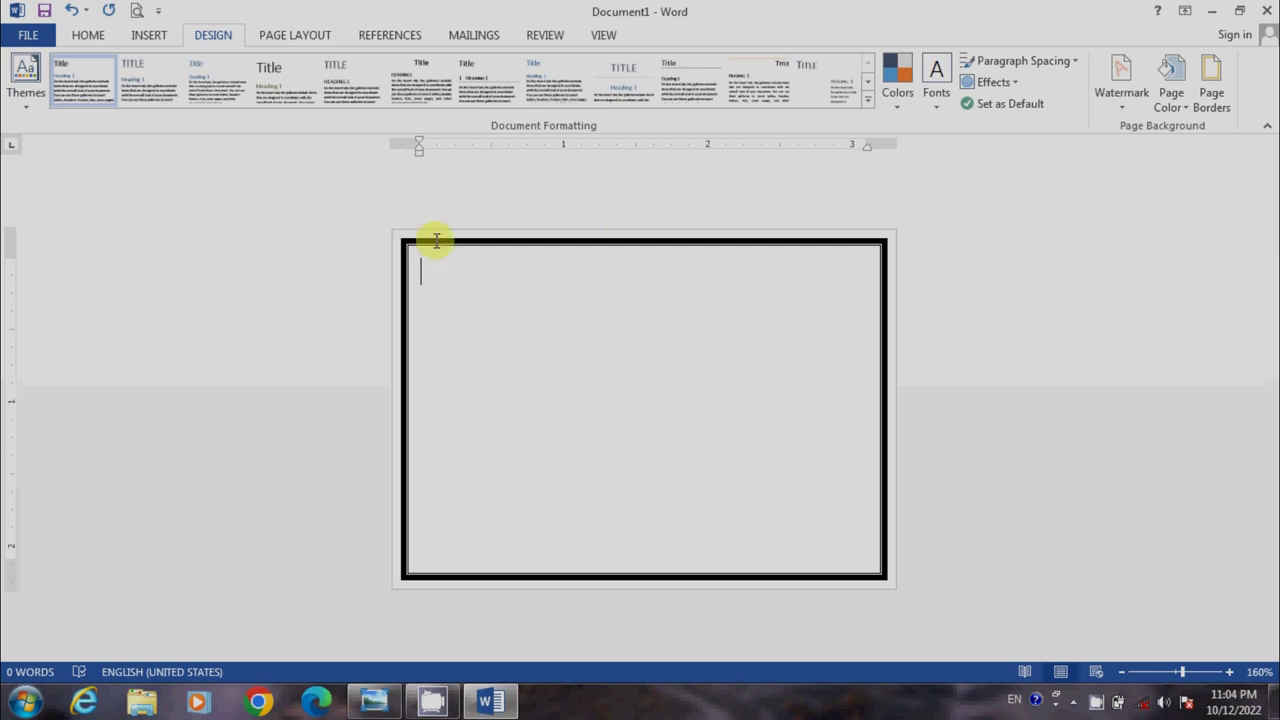
- Draw a text box at the top centre of the card containing CENTERAL SCHOOL
{"action": "left_click", "coordinate": [149, 35]}
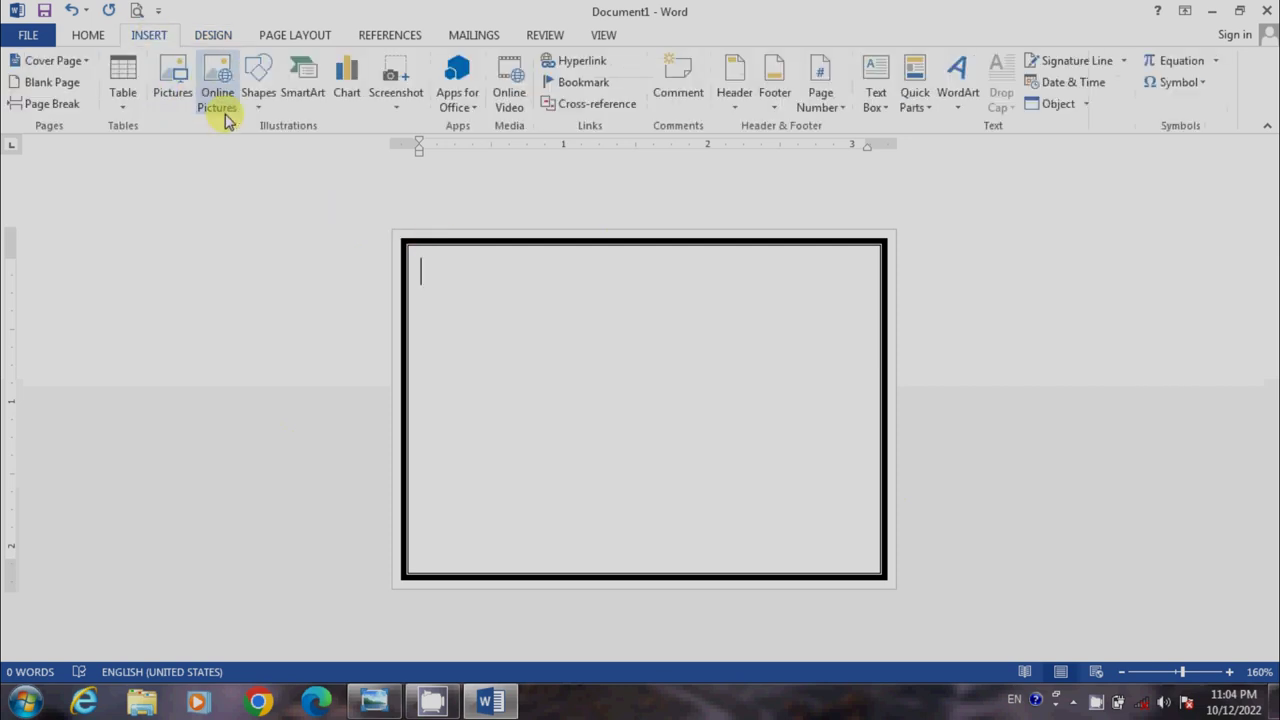
{"action": "left_click", "coordinate": [258, 100]}
{"action": "left_click", "coordinate": [254, 163]}
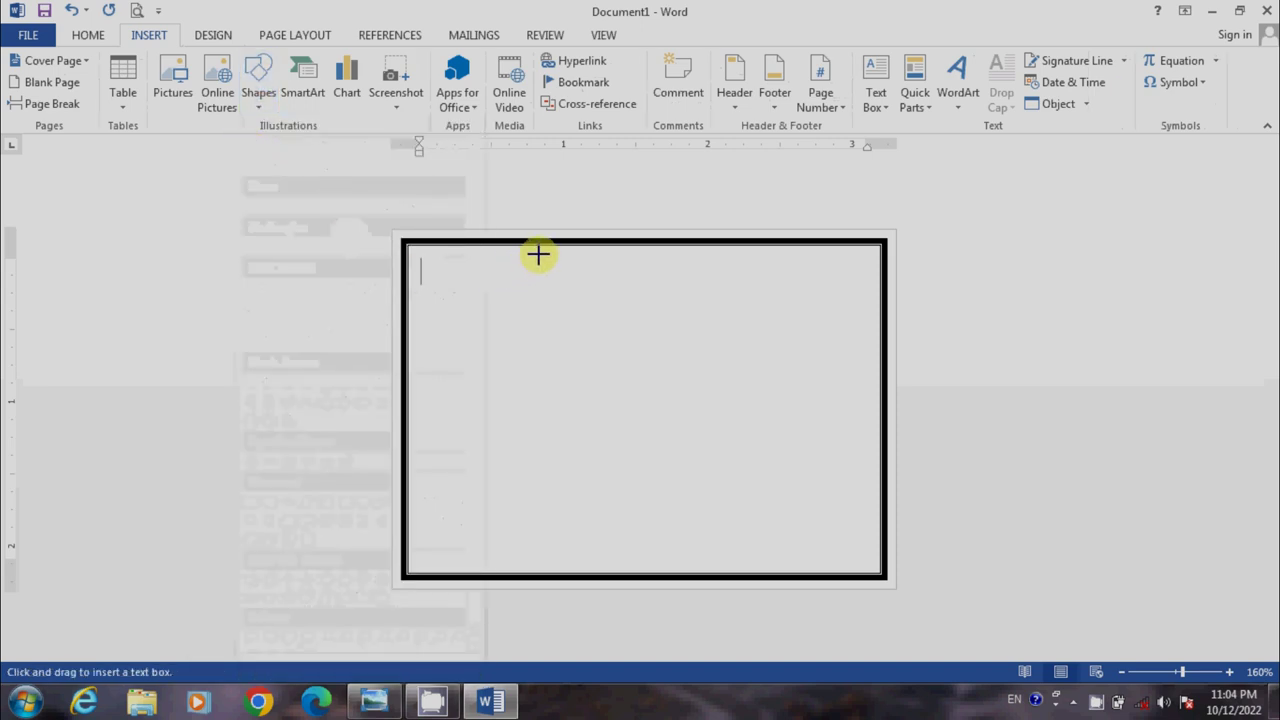
{"action": "left_click_drag", "start_coordinate": [536, 255], "coordinate": [784, 292]}
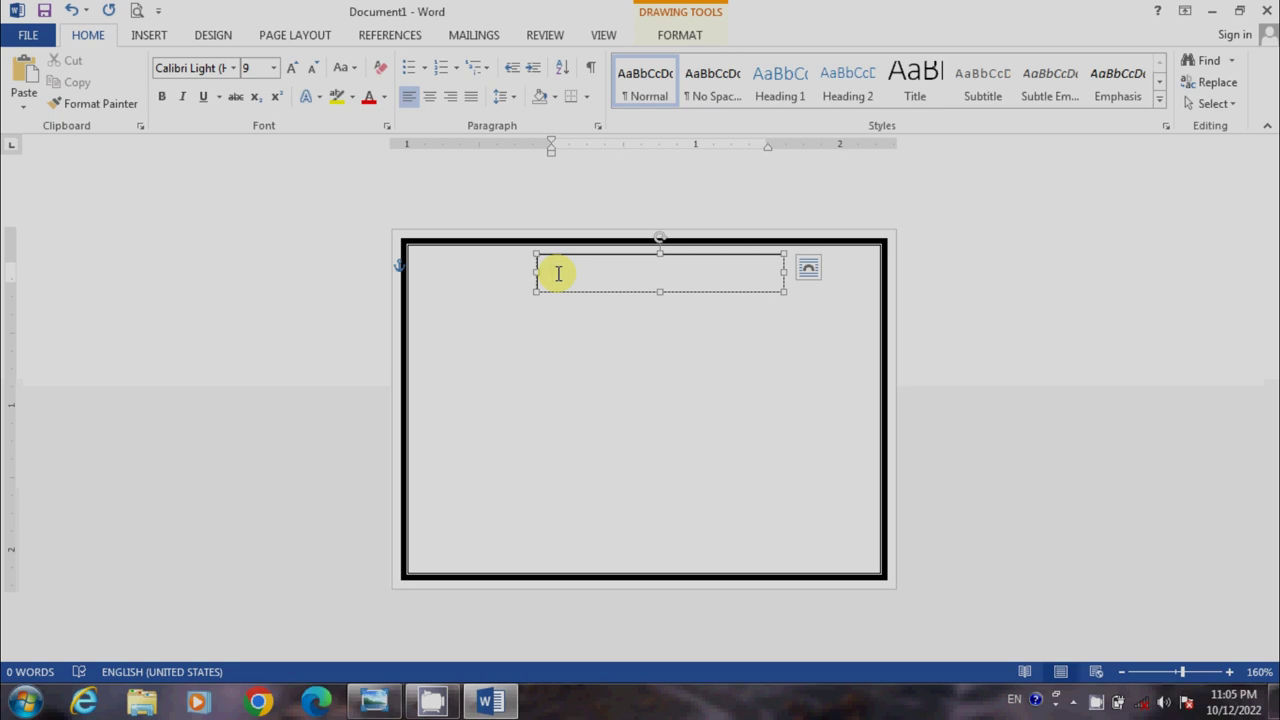
{"action": "type", "text": "E"}
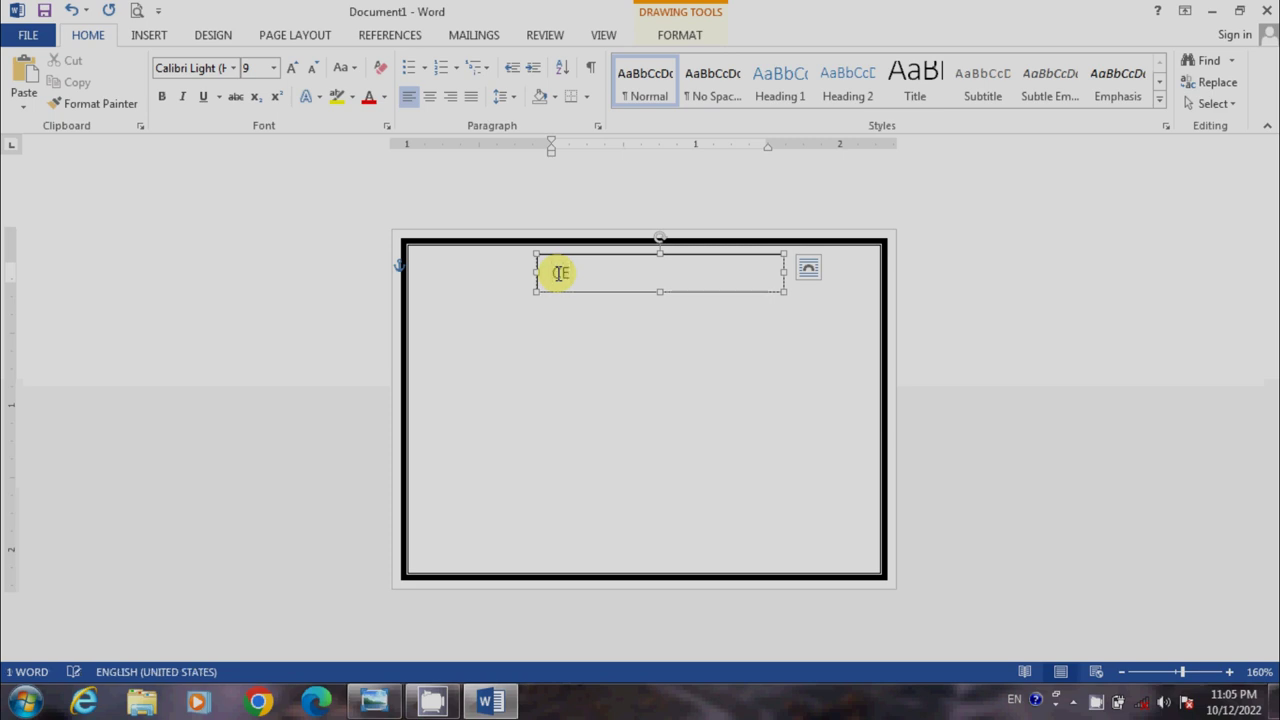
{"action": "type", "text": "NTERAL"}
{"action": "type", "text": " S"}
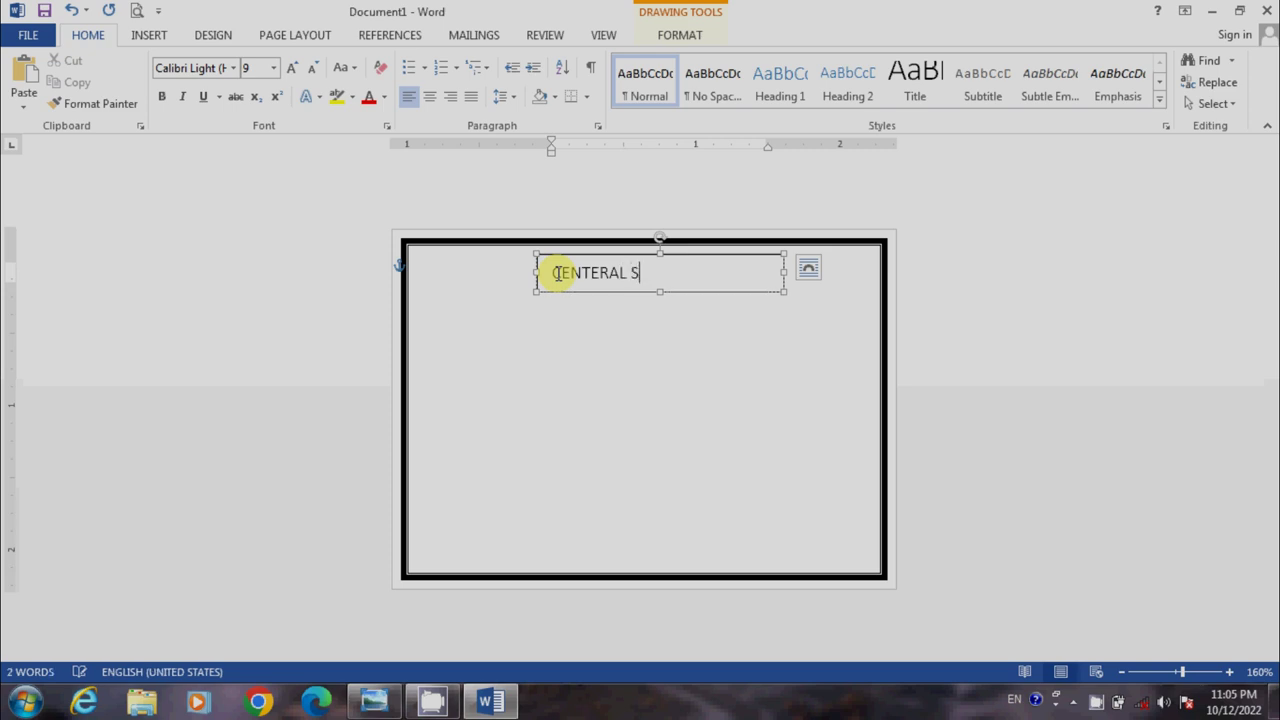
{"action": "type", "text": "OOL"}
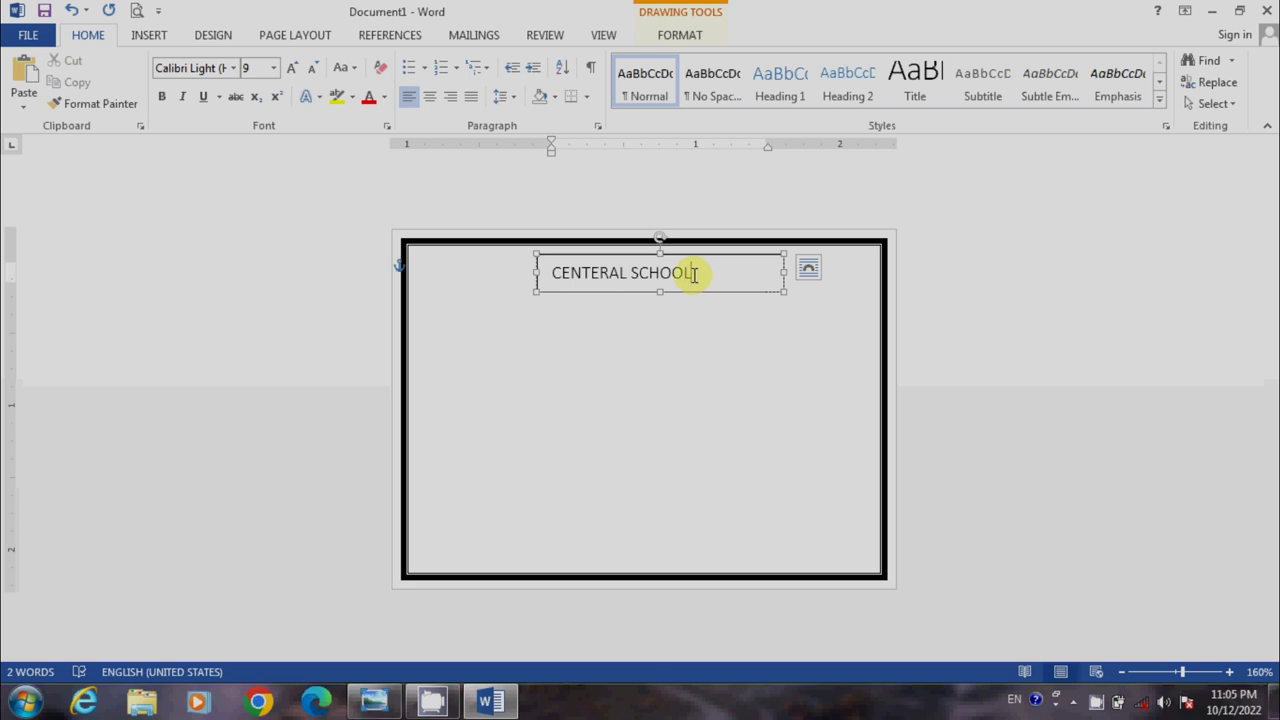
{"action": "left_click_drag", "start_coordinate": [695, 273], "coordinate": [552, 273]}
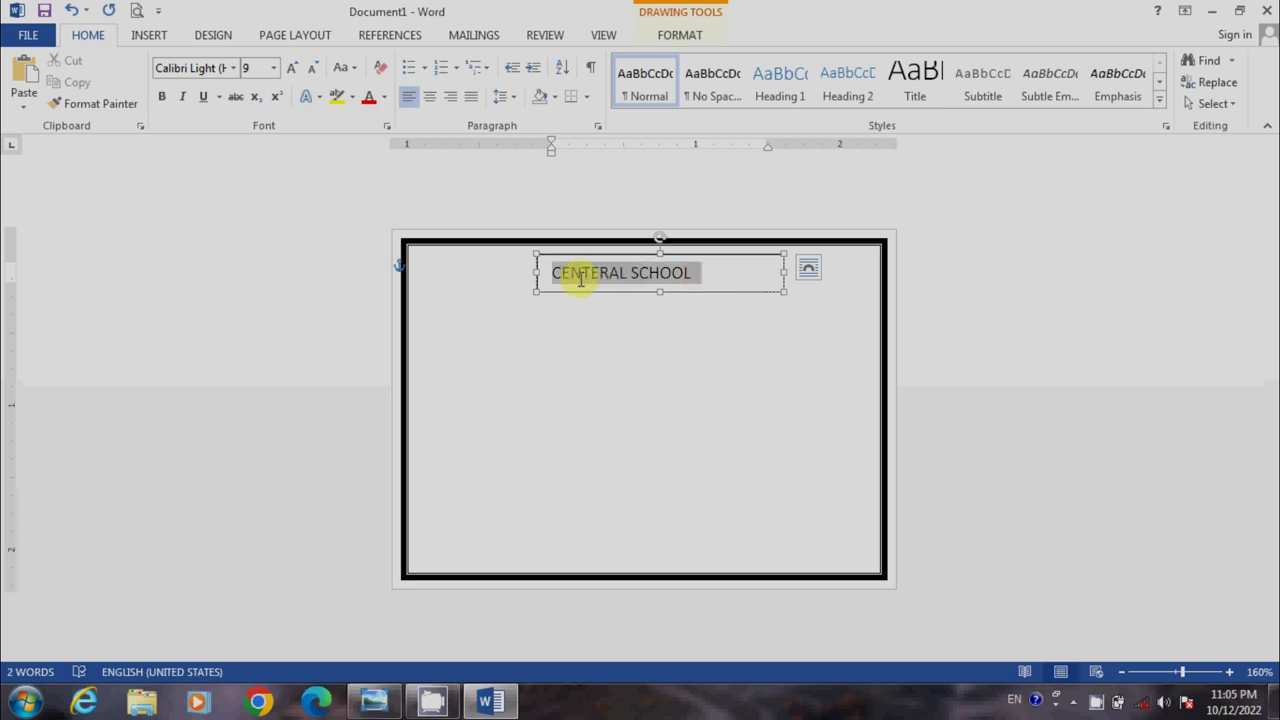
- Make CENTERAL SCHOOL bold and grow its font to 11
{"action": "left_click", "coordinate": [160, 99]}
{"action": "left_click", "coordinate": [676, 340]}
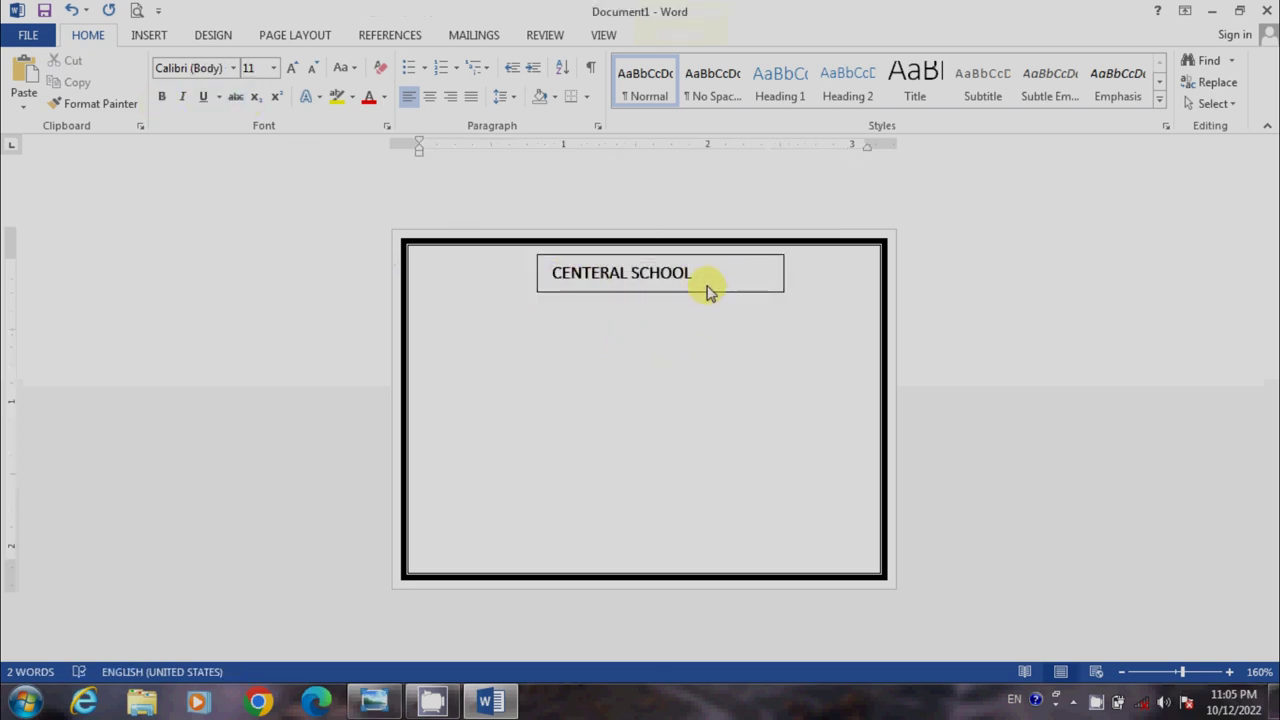
{"action": "left_click_drag", "start_coordinate": [696, 273], "coordinate": [552, 273]}
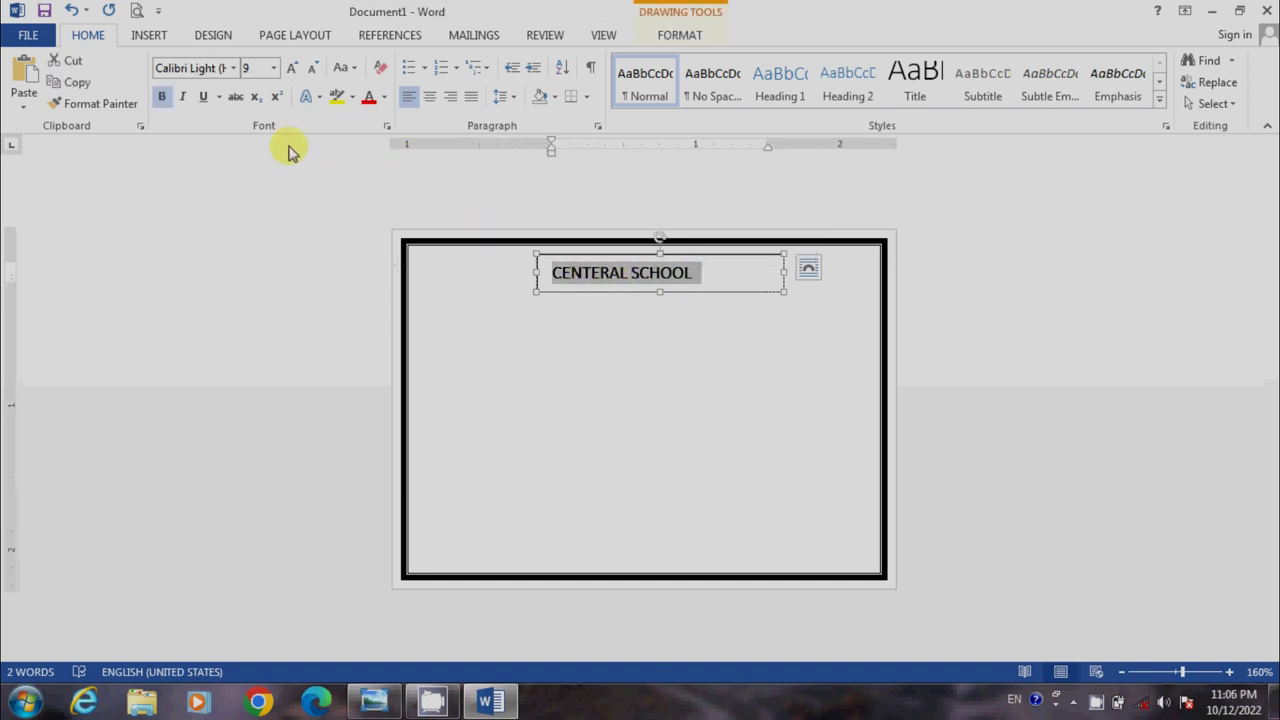
{"action": "left_click", "coordinate": [292, 68]}
{"action": "left_click", "coordinate": [292, 68]}
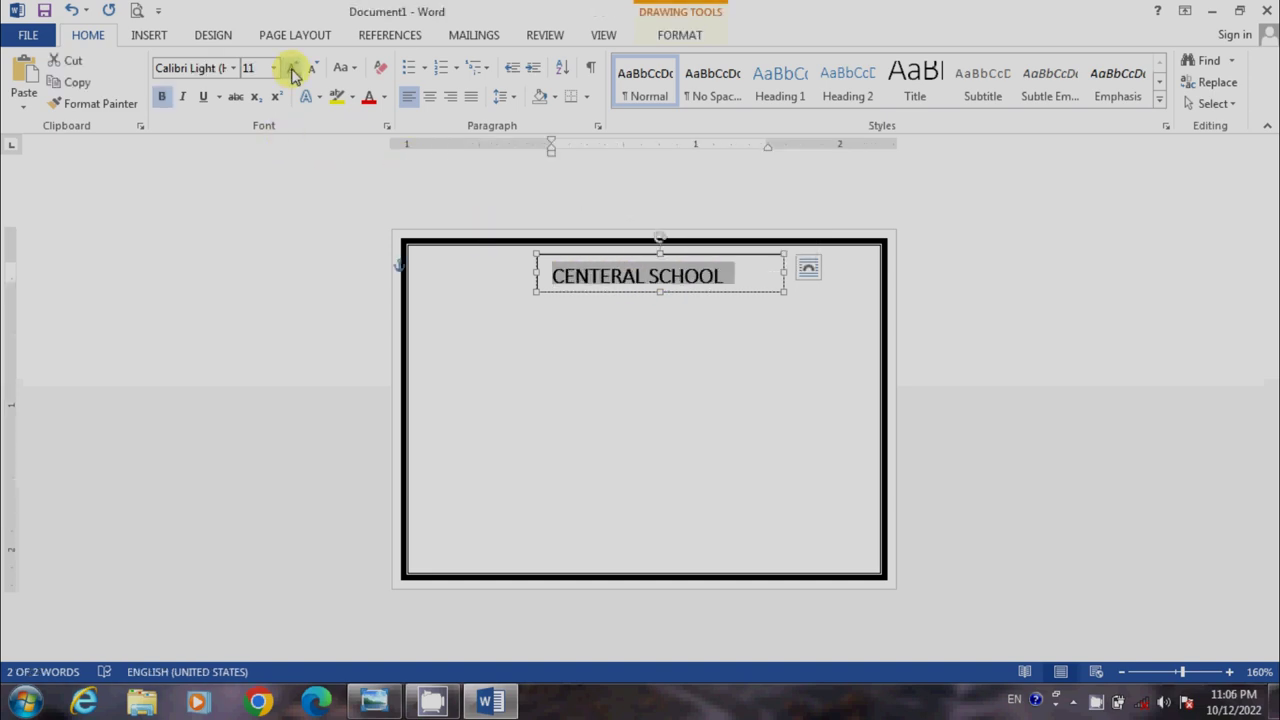
{"action": "left_click", "coordinate": [663, 354]}
- Give the CENTERAL SCHOOL text box No Fill and No Outline
{"action": "left_click", "coordinate": [660, 292]}
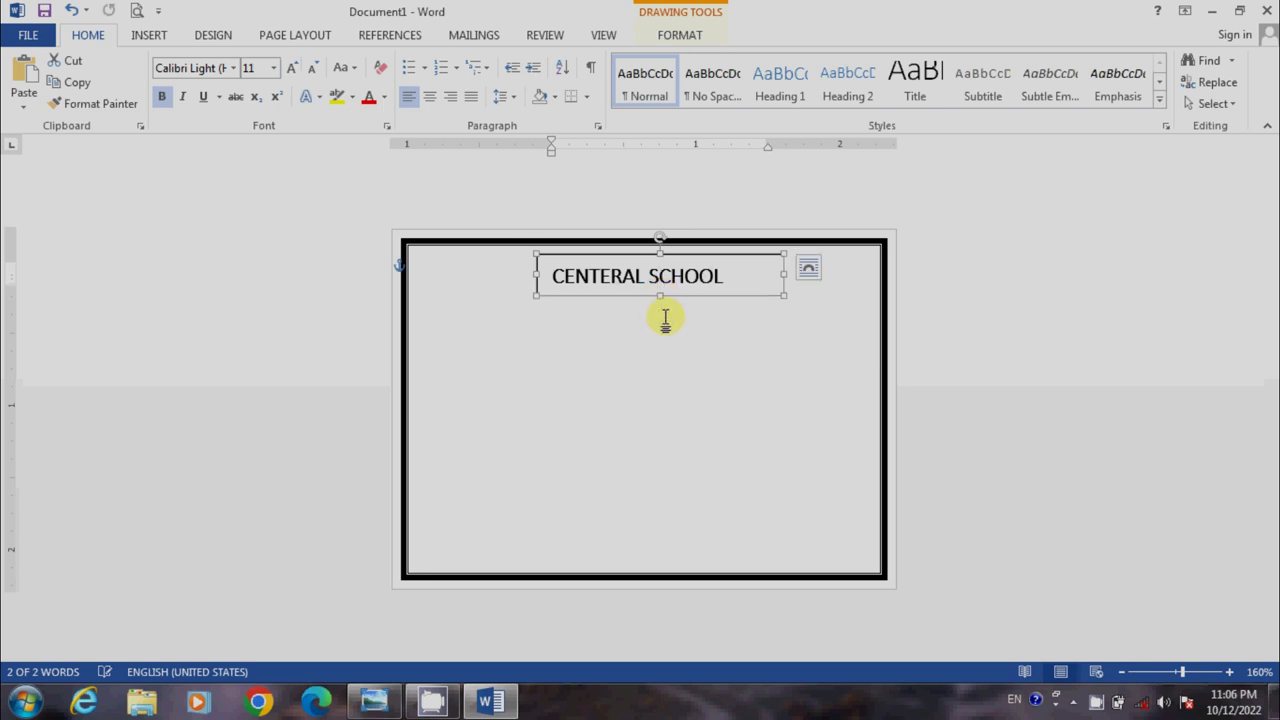
{"action": "left_click", "coordinate": [665, 320]}
{"action": "left_click", "coordinate": [737, 277]}
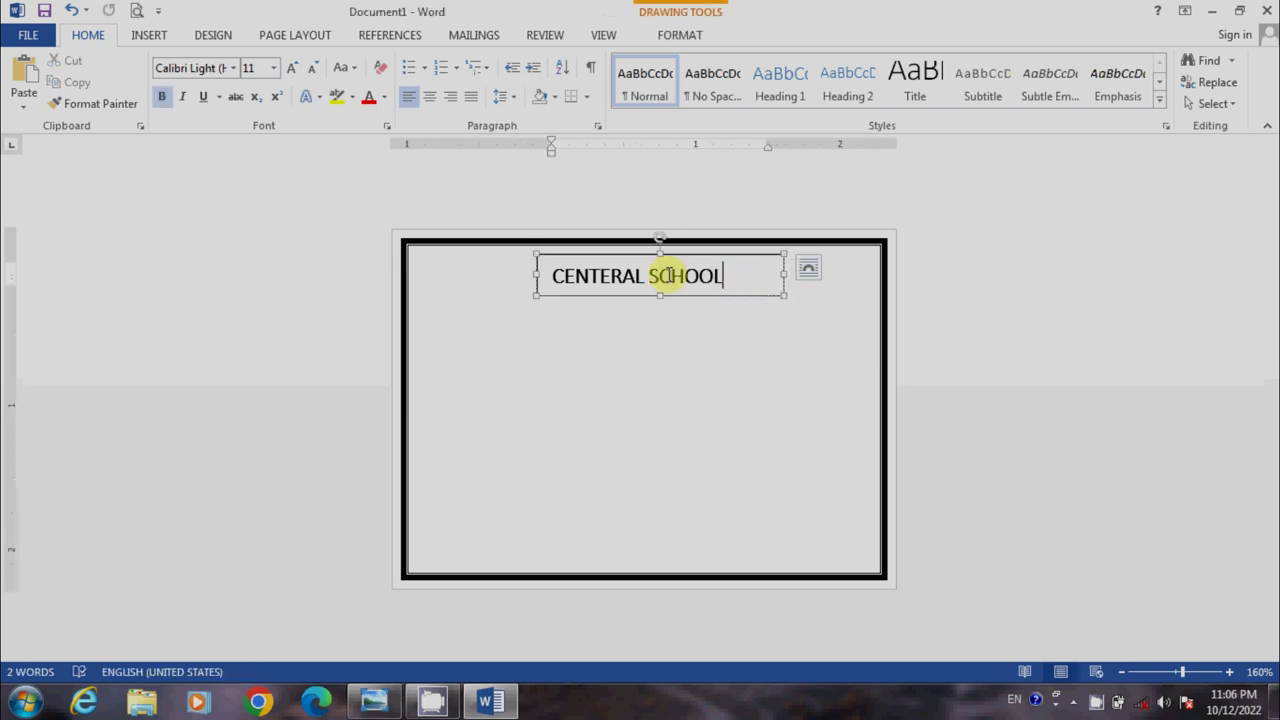
{"action": "left_click", "coordinate": [690, 276]}
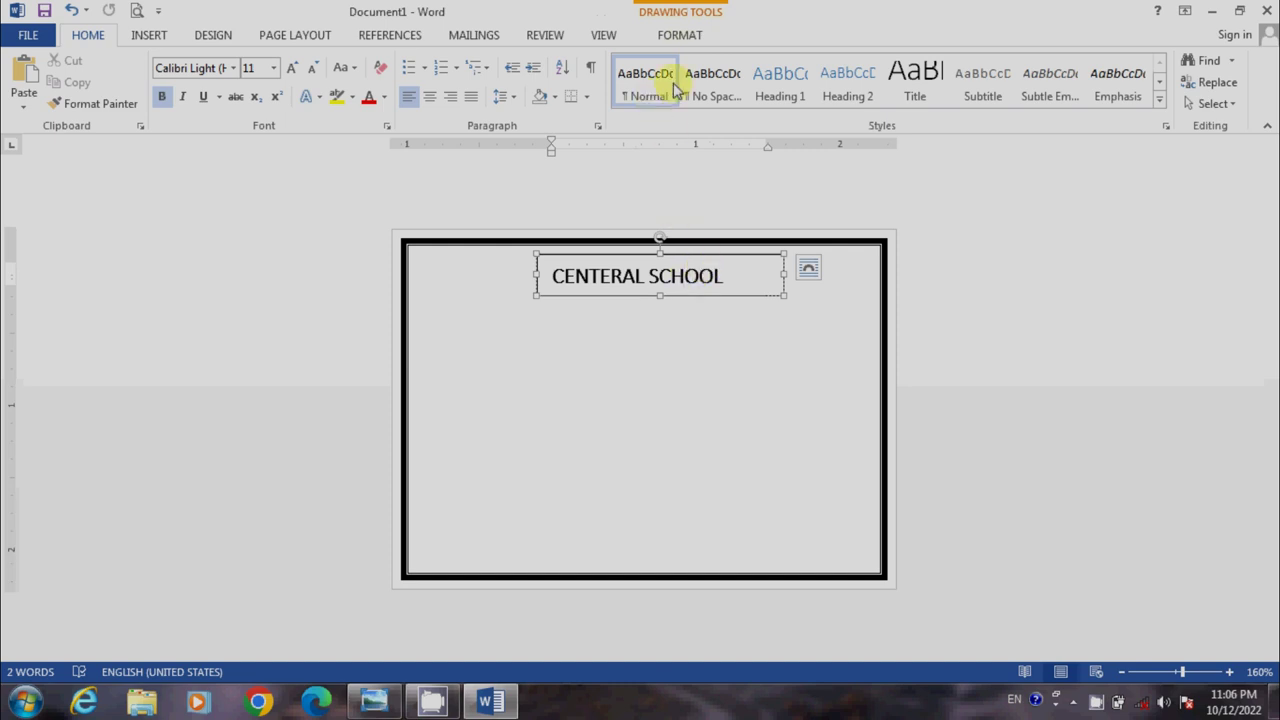
{"action": "left_click", "coordinate": [679, 36]}
{"action": "left_click", "coordinate": [490, 61]}
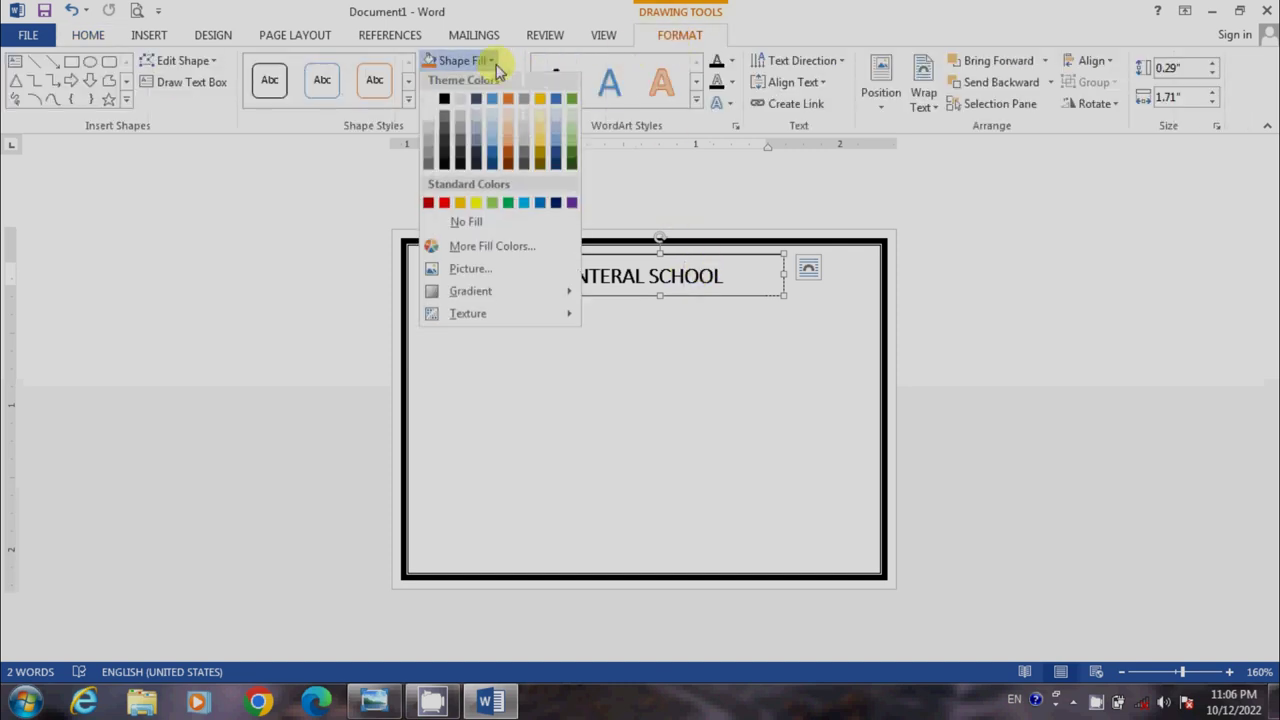
{"action": "left_click", "coordinate": [443, 224]}
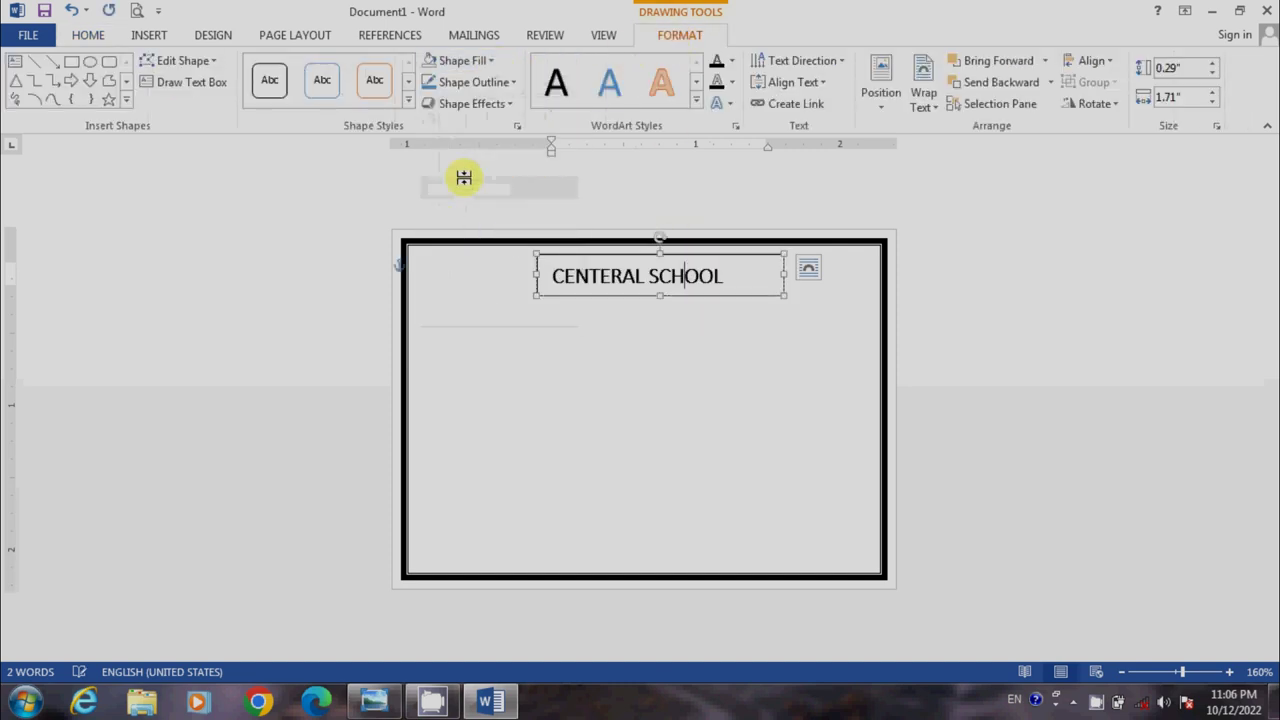
{"action": "left_click", "coordinate": [472, 82]}
{"action": "left_click", "coordinate": [440, 247]}
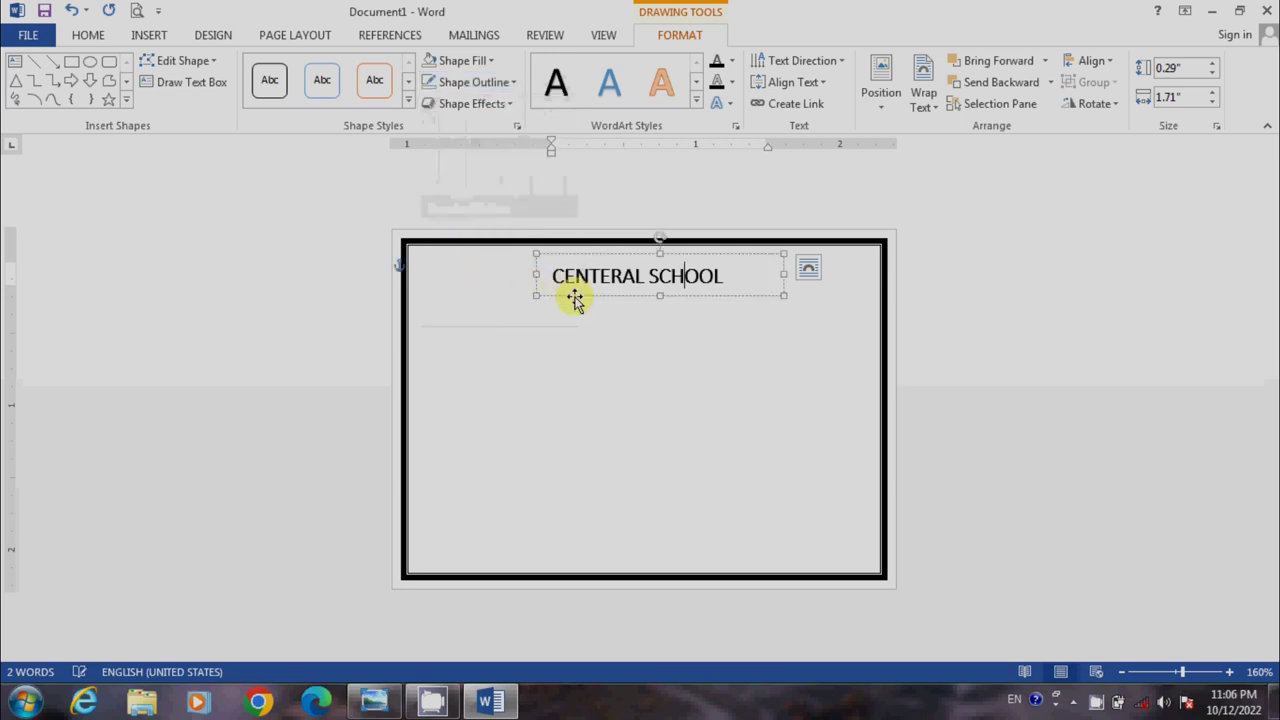
- Move the school name box up near the card's top border
{"action": "left_click", "coordinate": [606, 305]}
{"action": "left_click", "coordinate": [628, 274]}
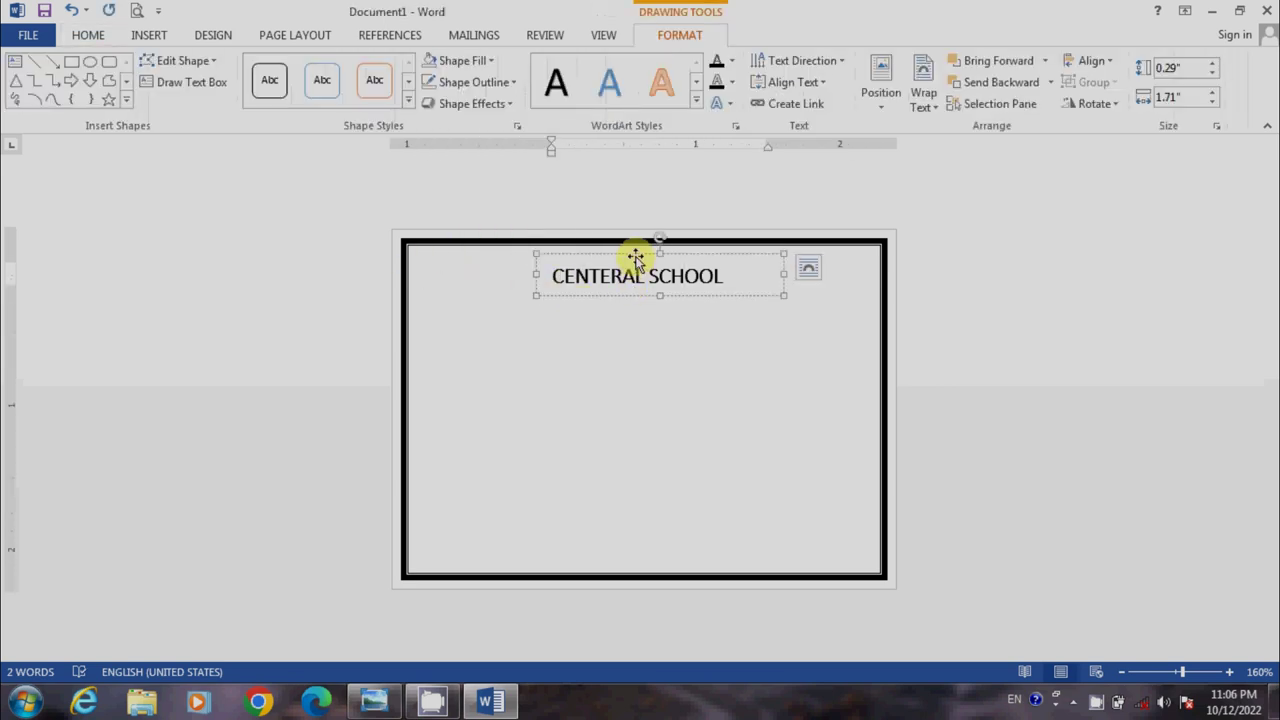
{"action": "left_click_drag", "start_coordinate": [637, 255], "coordinate": [636, 243]}
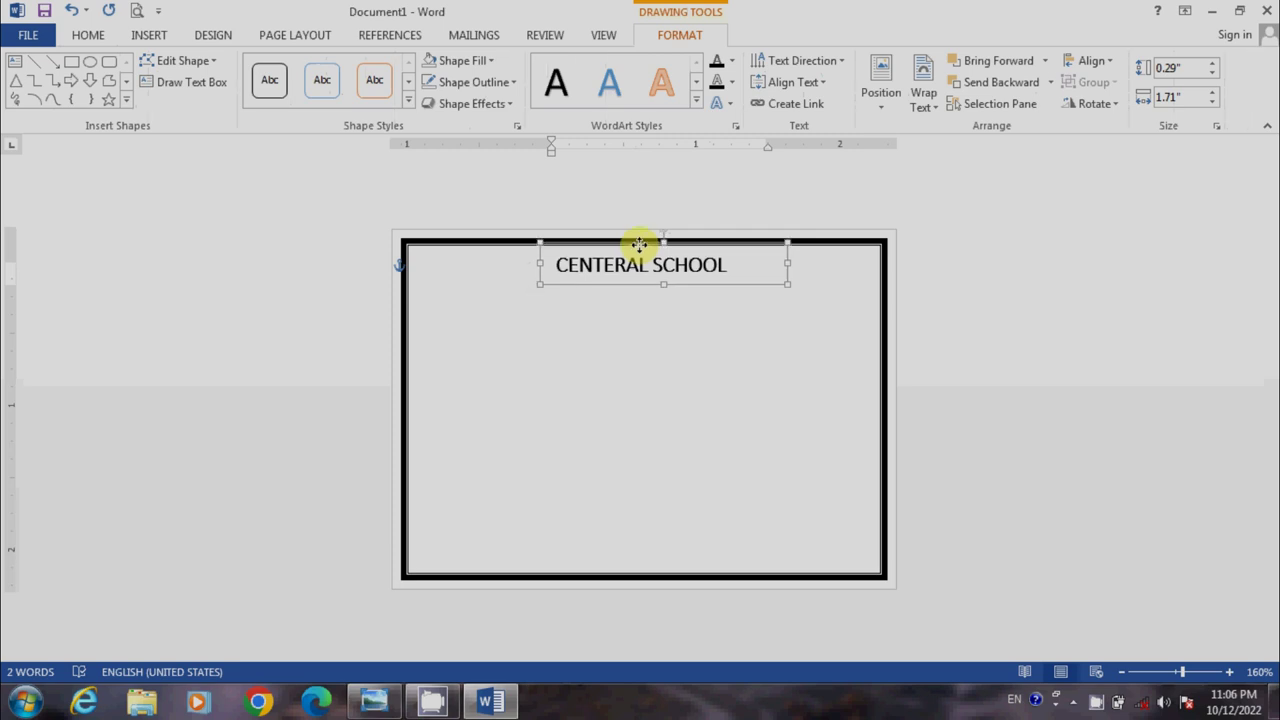
{"action": "left_click", "coordinate": [659, 347]}
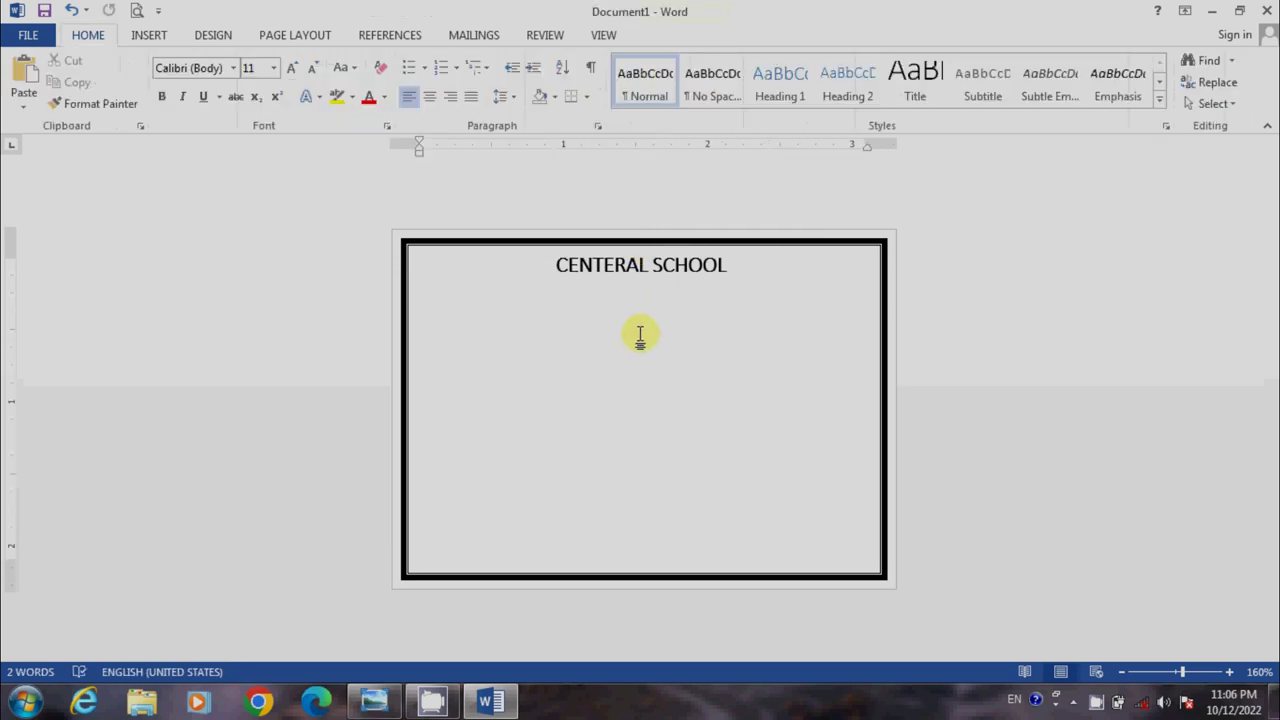
{"action": "left_click", "coordinate": [150, 35]}
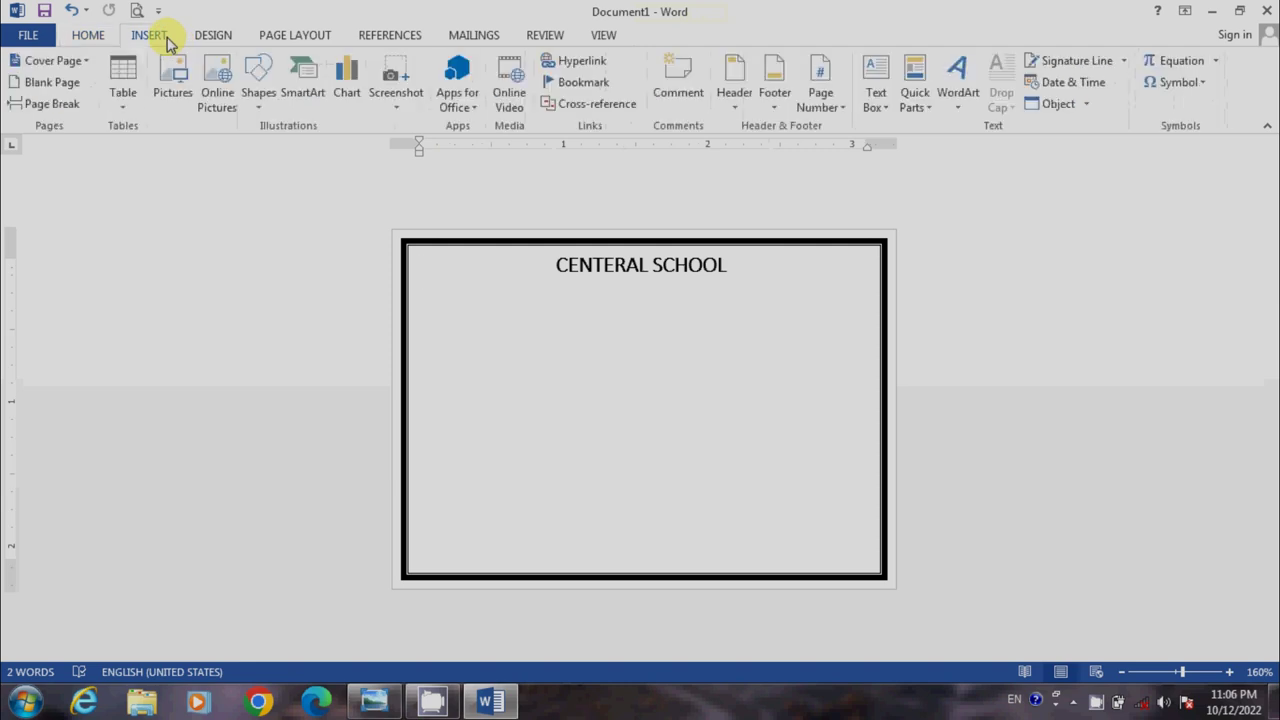
{"action": "left_click", "coordinate": [258, 75]}
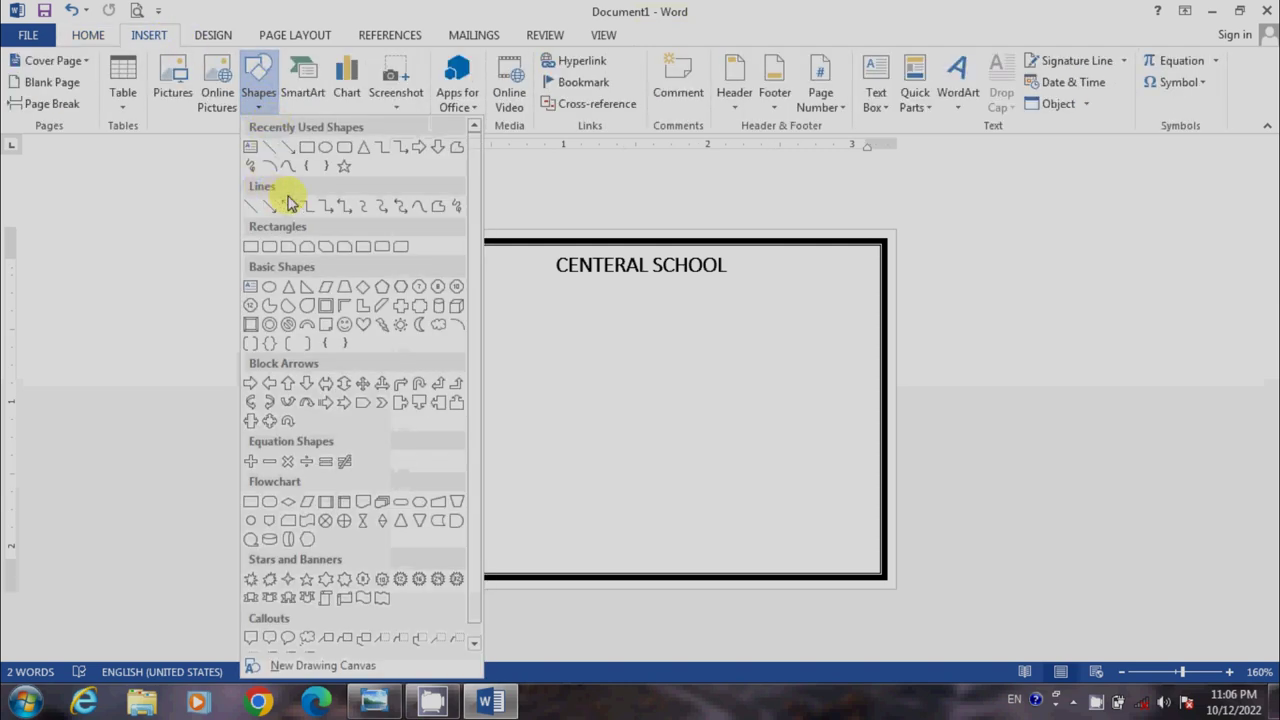
- Draw a small text box under the heading with font size 5 for FINAL EXAM 2022-23
{"action": "left_click", "coordinate": [250, 147]}
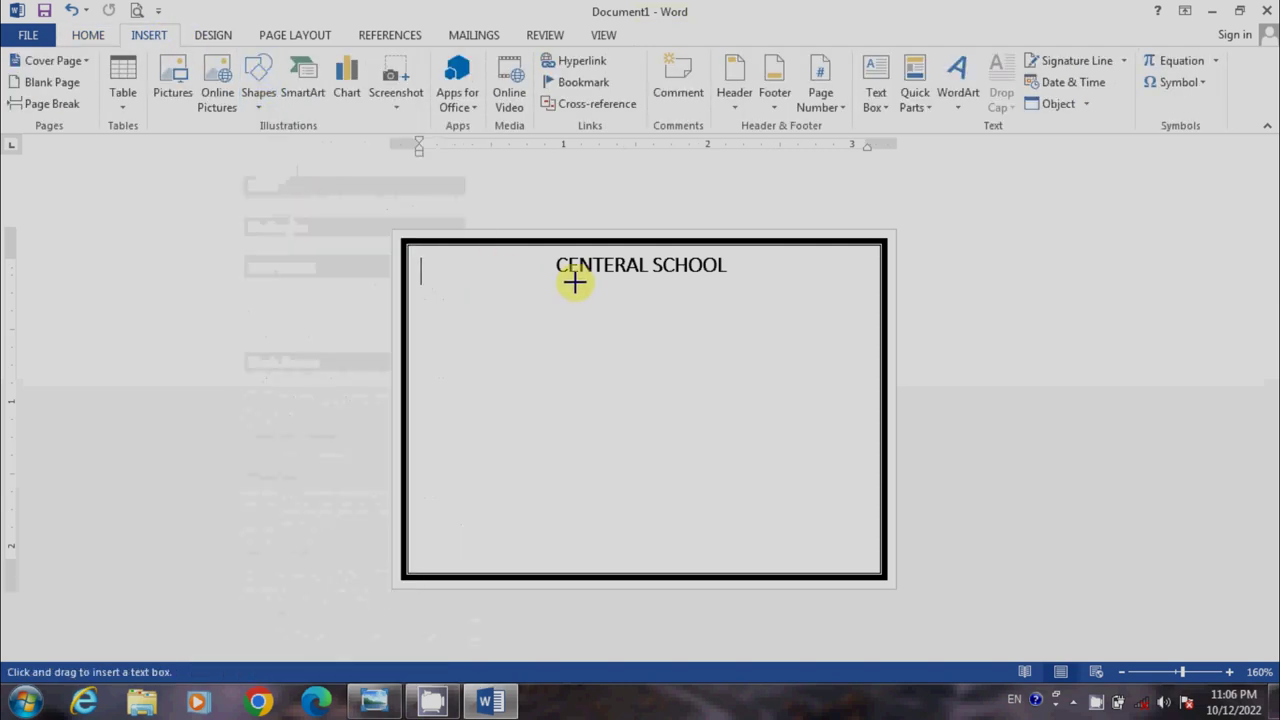
{"action": "left_click_drag", "start_coordinate": [586, 284], "coordinate": [712, 300]}
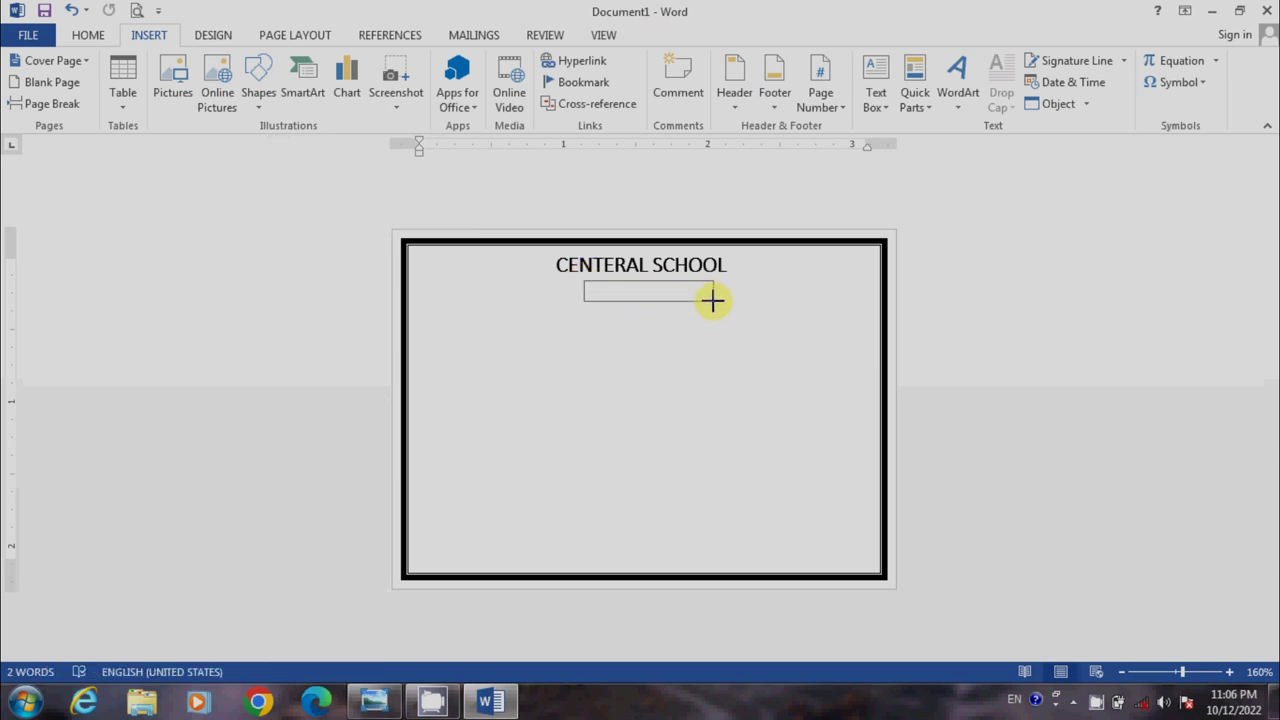
{"action": "left_click_drag", "start_coordinate": [712, 300], "coordinate": [714, 301]}
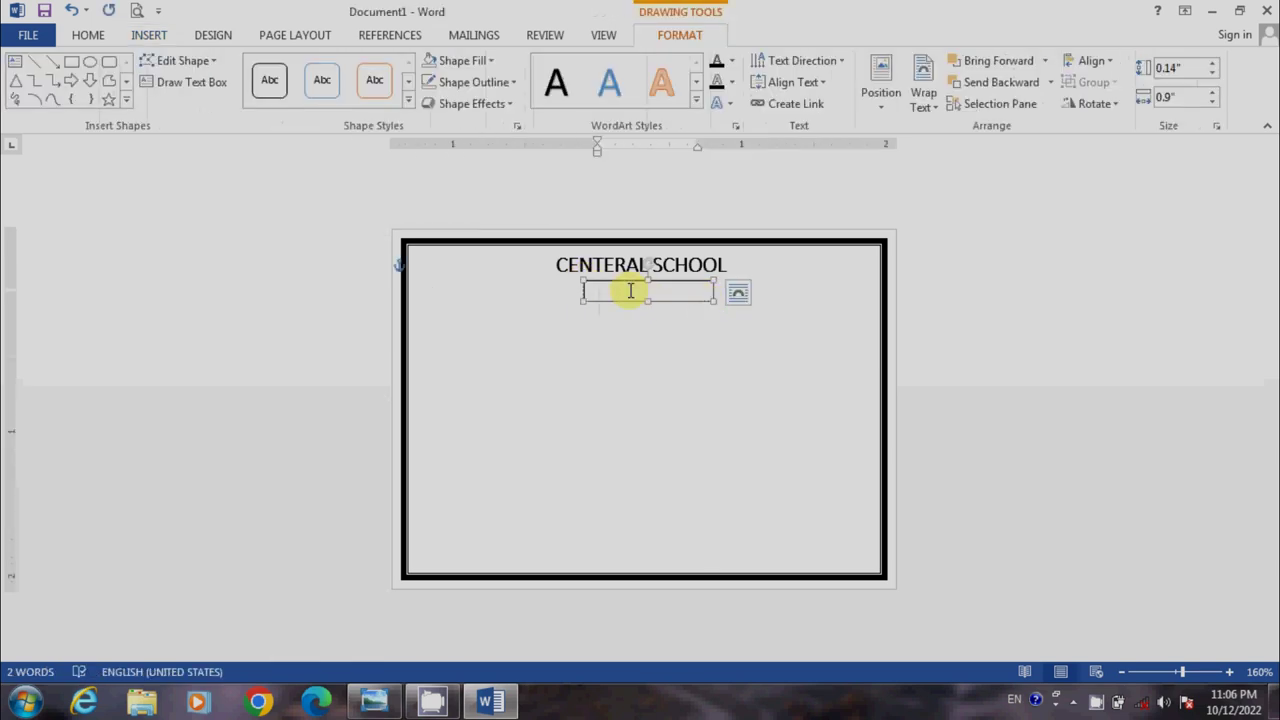
{"action": "left_click", "coordinate": [90, 35]}
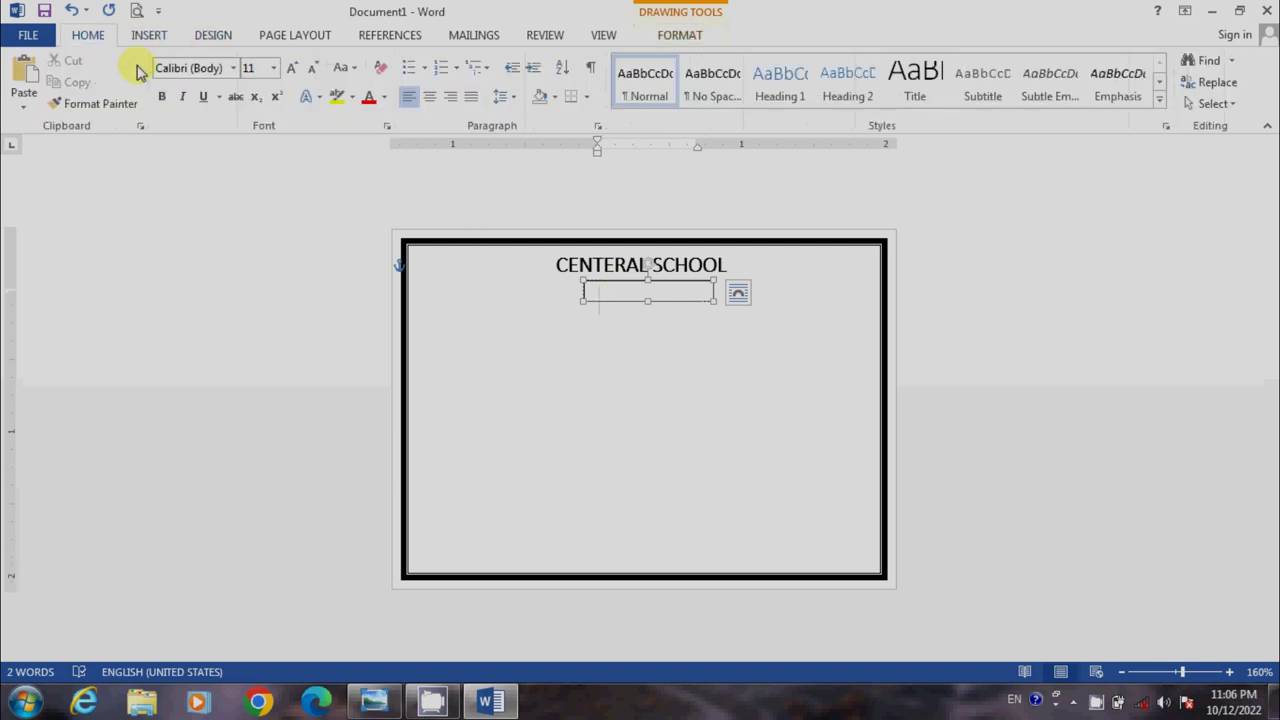
{"action": "left_click", "coordinate": [312, 76]}
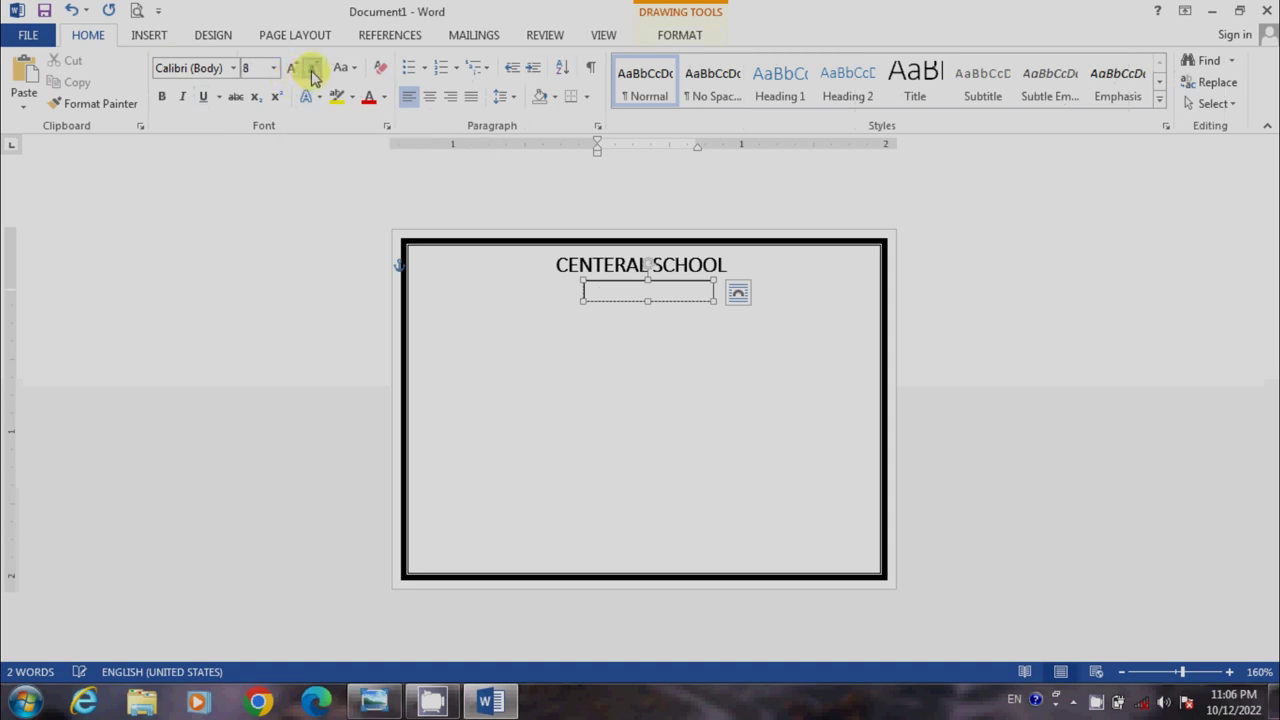
{"action": "left_click", "coordinate": [312, 76]}
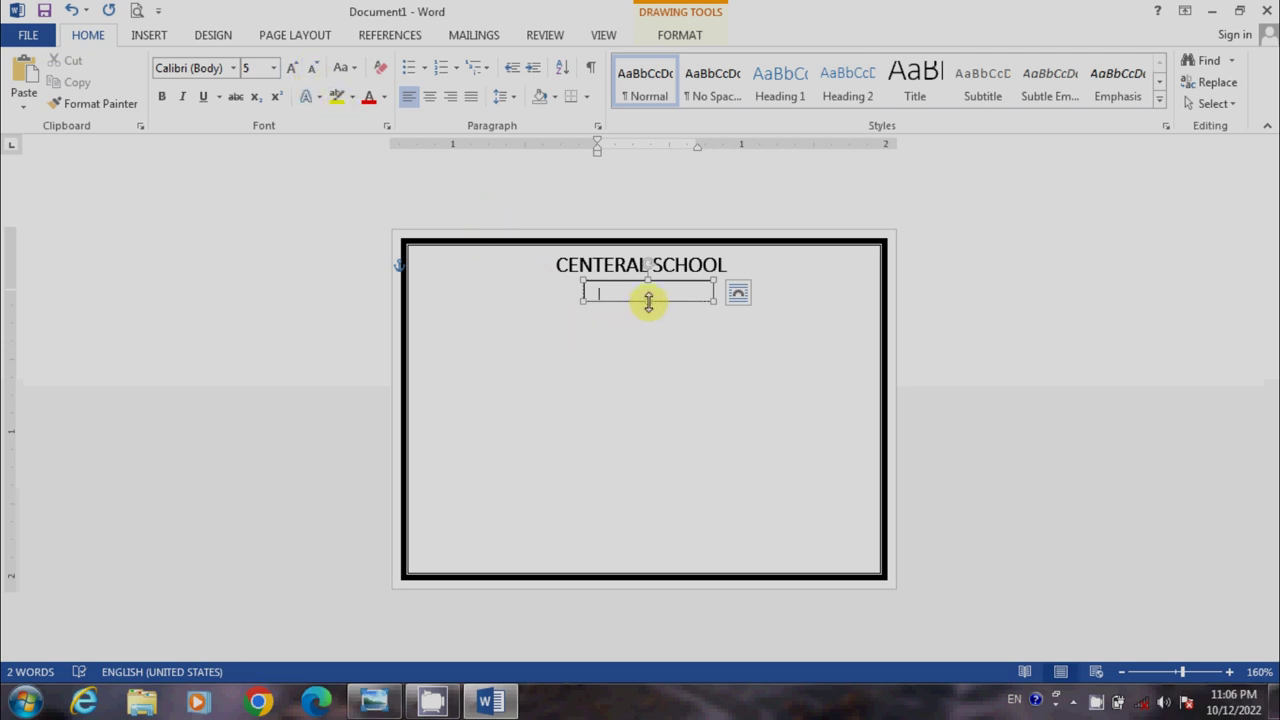
{"action": "left_click_drag", "start_coordinate": [648, 302], "coordinate": [649, 307]}
{"action": "left_click", "coordinate": [613, 293]}
{"action": "type", "text": "FINAL EXAM 2022-23"}
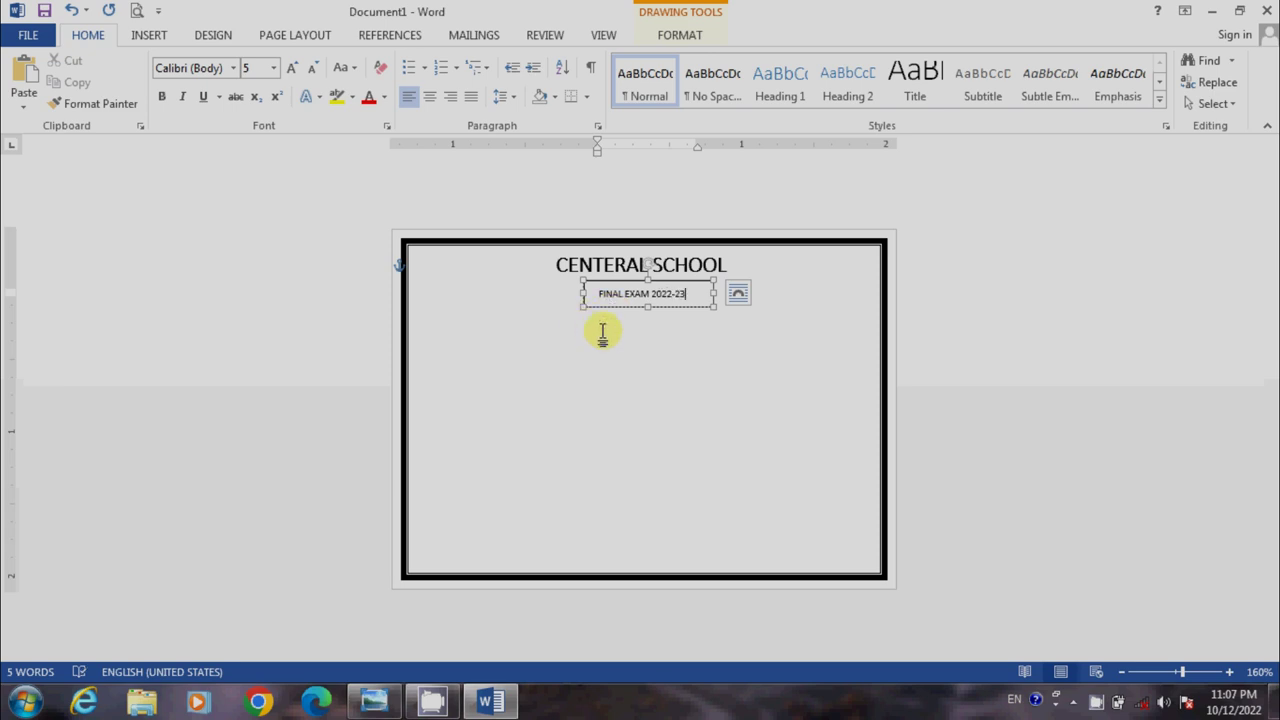
- Make FINAL EXAM 2022-23 bold at size 6 and widen its box to fit
{"action": "left_click_drag", "start_coordinate": [689, 296], "coordinate": [590, 296]}
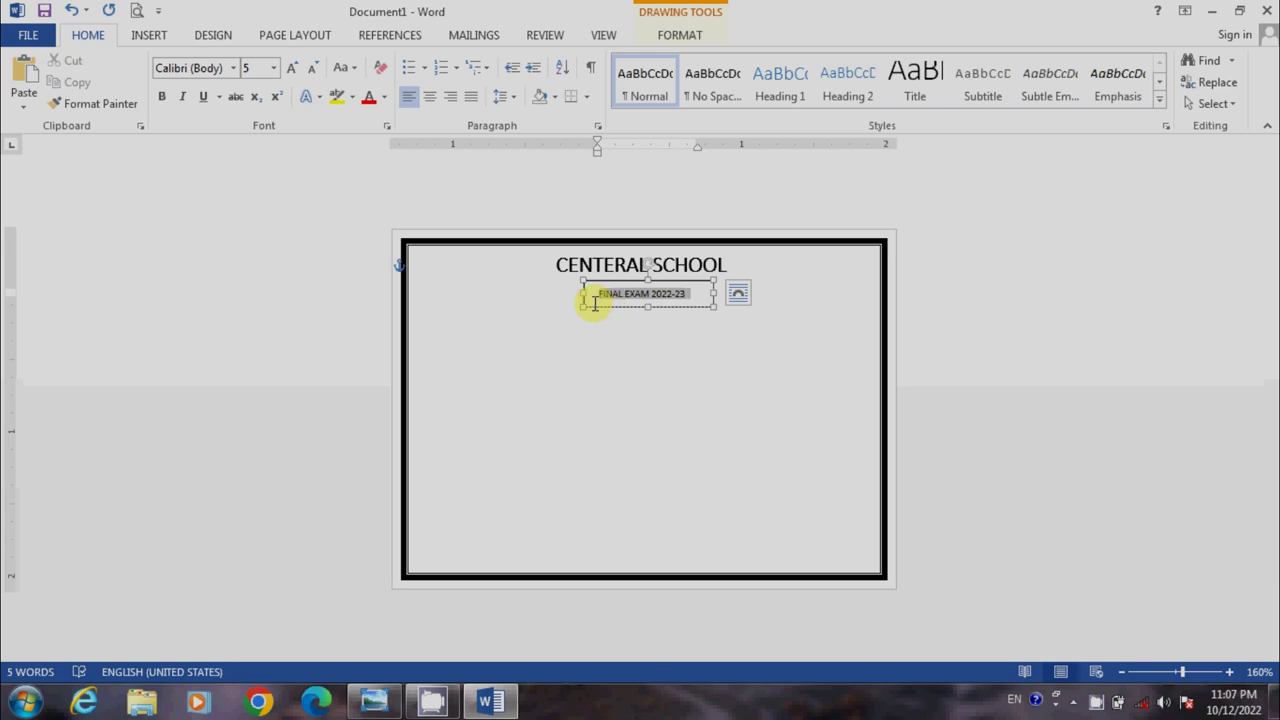
{"action": "left_click", "coordinate": [291, 67]}
{"action": "left_click", "coordinate": [161, 99]}
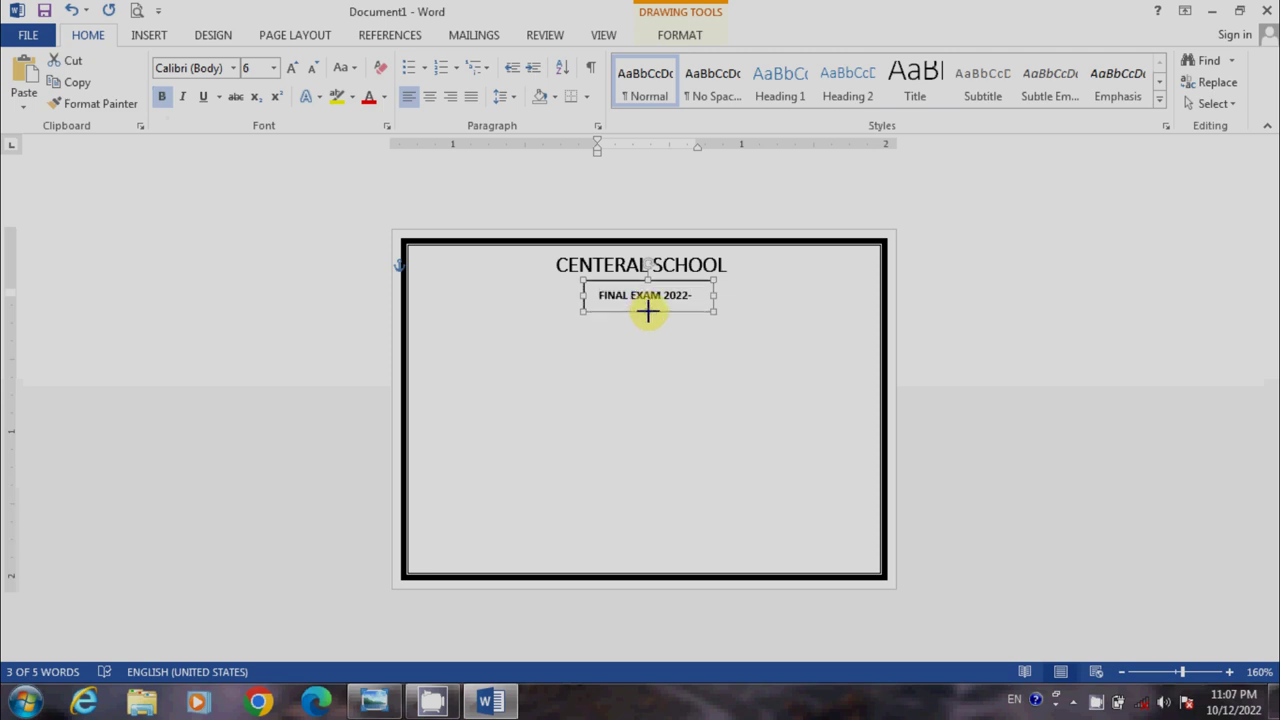
{"action": "left_click", "coordinate": [710, 332]}
{"action": "left_click", "coordinate": [700, 296]}
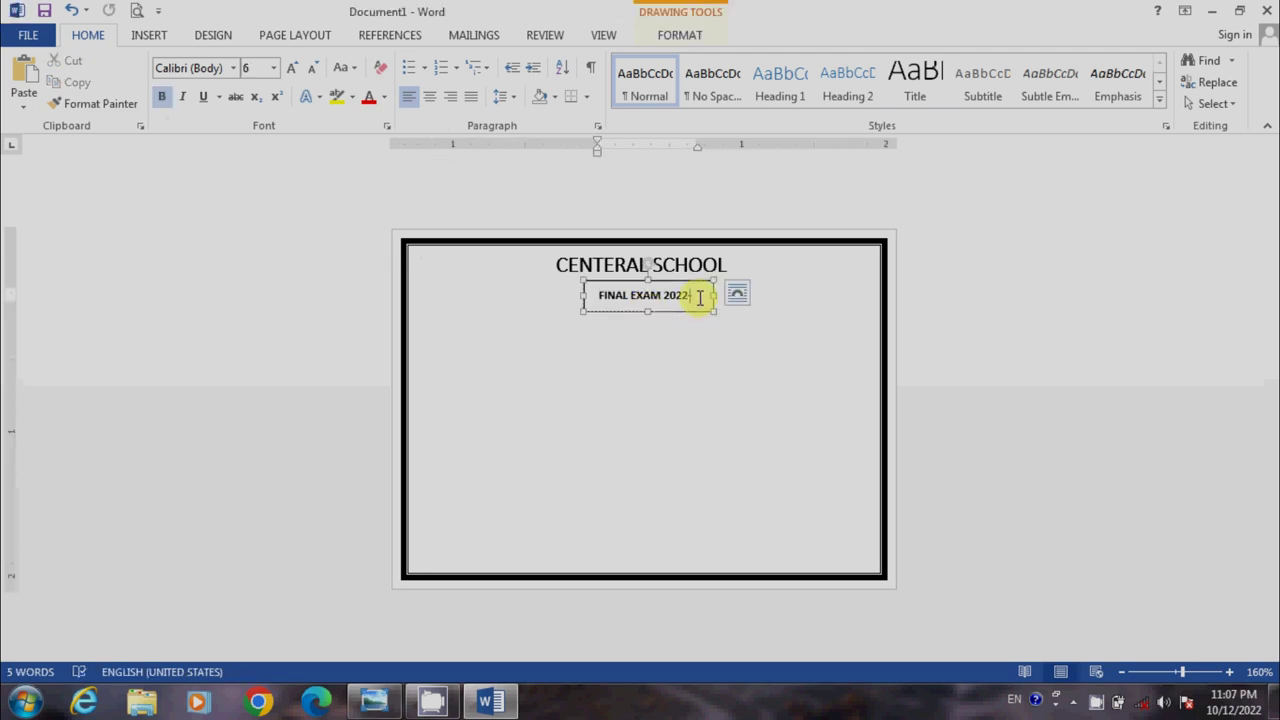
{"action": "type", "text": "-23"}
{"action": "left_click_drag", "start_coordinate": [713, 297], "coordinate": [723, 297]}
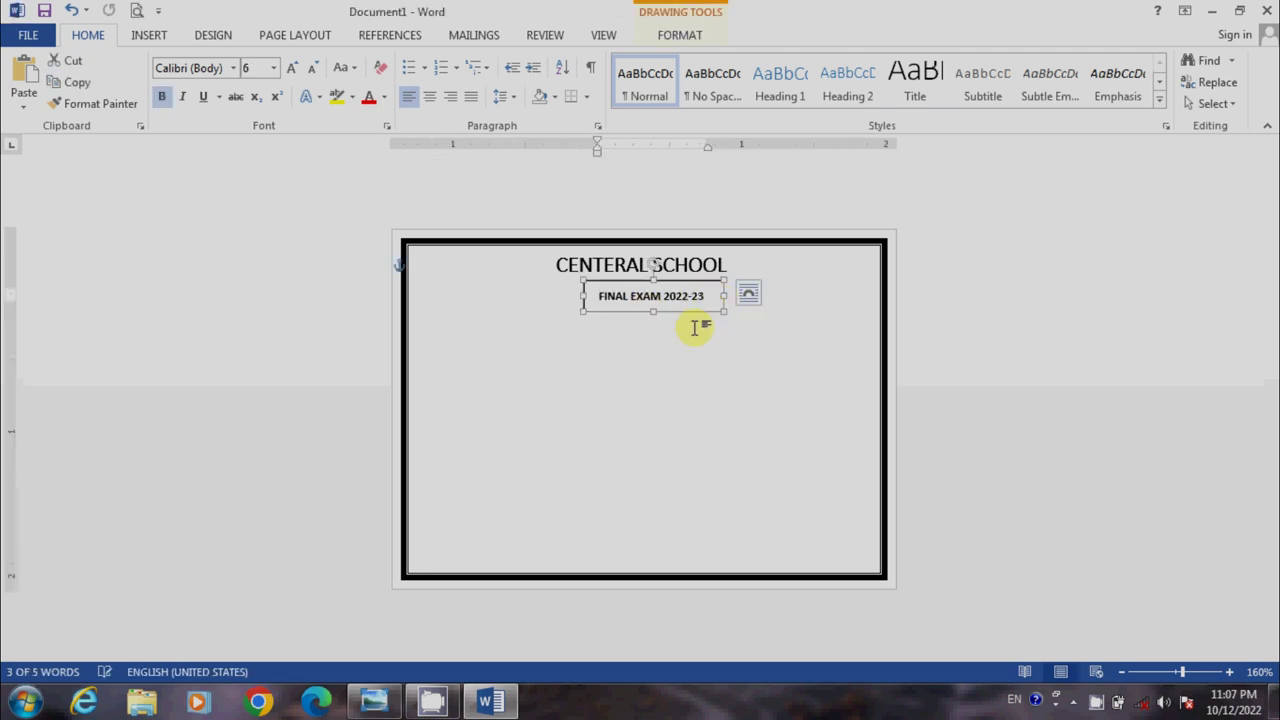
- Centre the exam box horizontally under the school name
{"action": "left_click", "coordinate": [690, 326]}
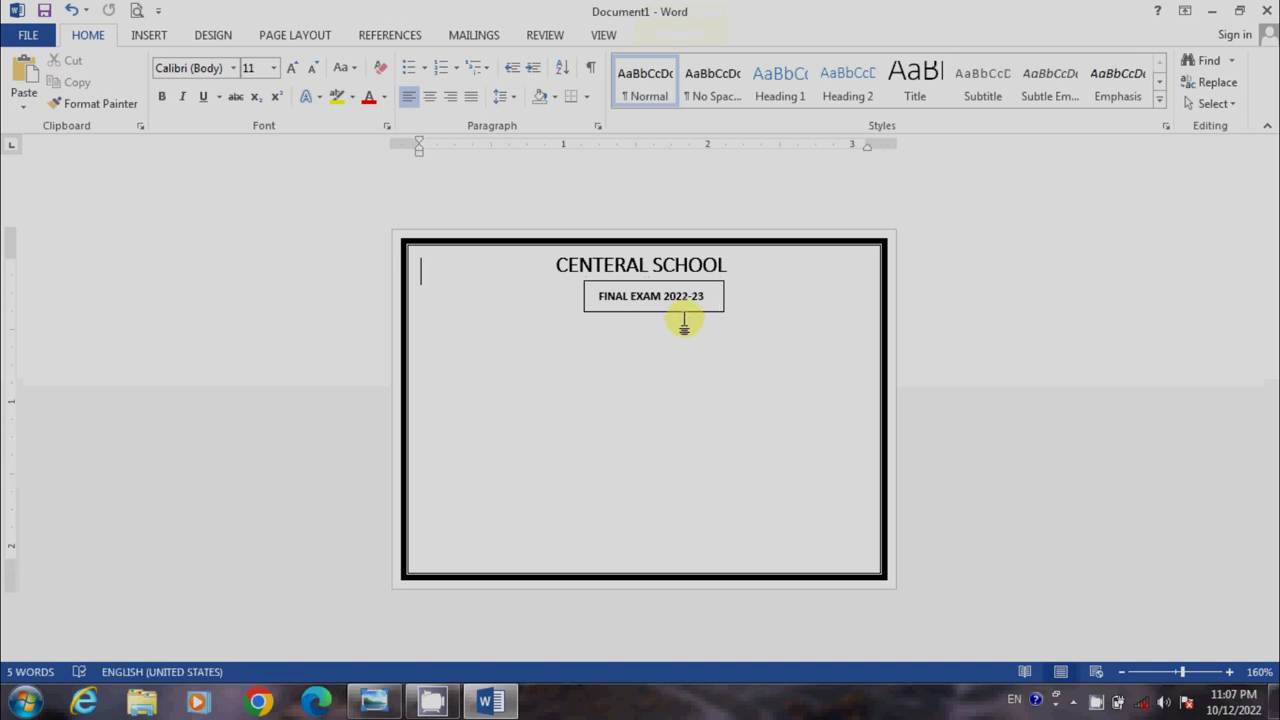
{"action": "left_click", "coordinate": [616, 295]}
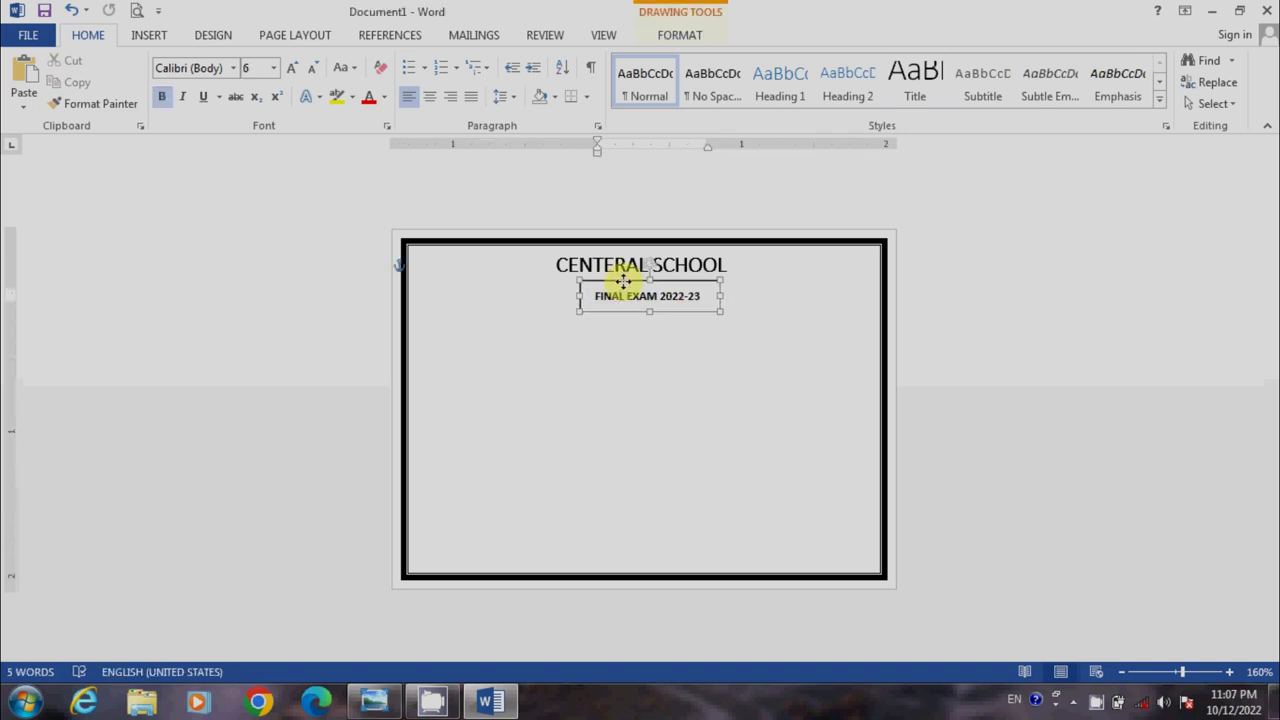
{"action": "left_click_drag", "start_coordinate": [626, 282], "coordinate": [600, 282]}
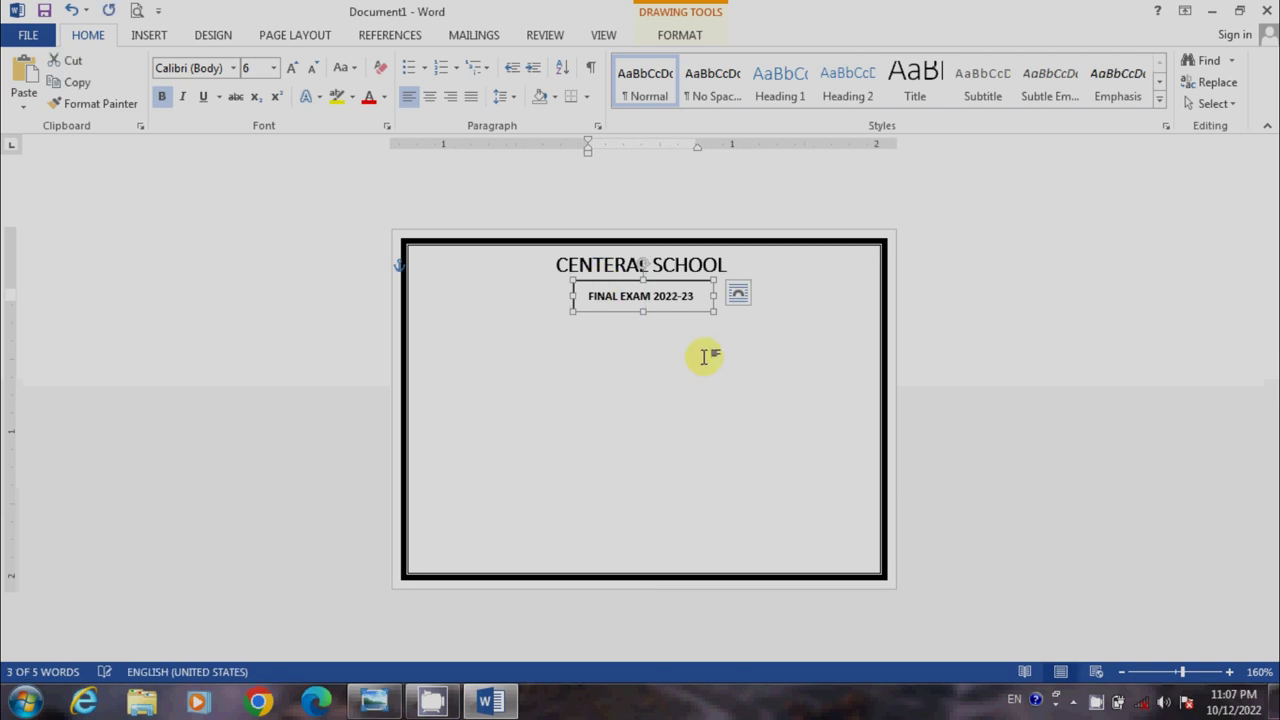
{"action": "left_click", "coordinate": [700, 354]}
- Give the exam text box No Fill and No Outline
{"action": "left_click", "coordinate": [635, 296]}
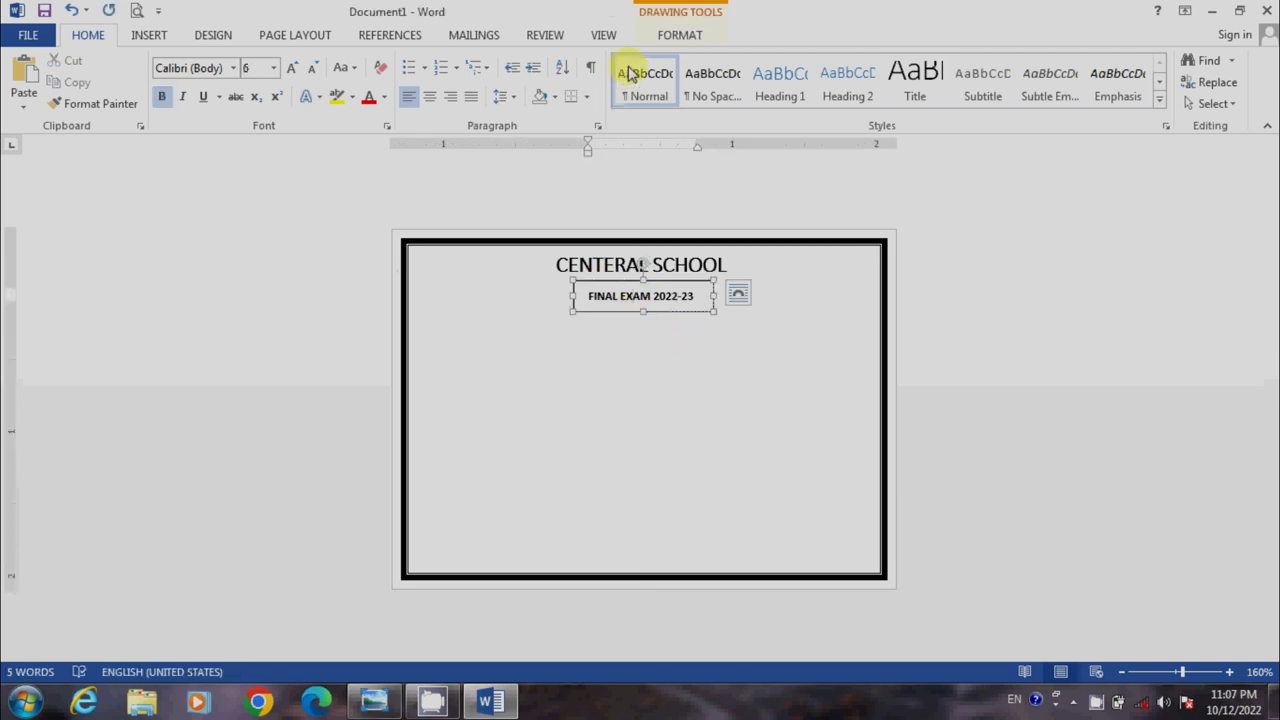
{"action": "left_click", "coordinate": [666, 36]}
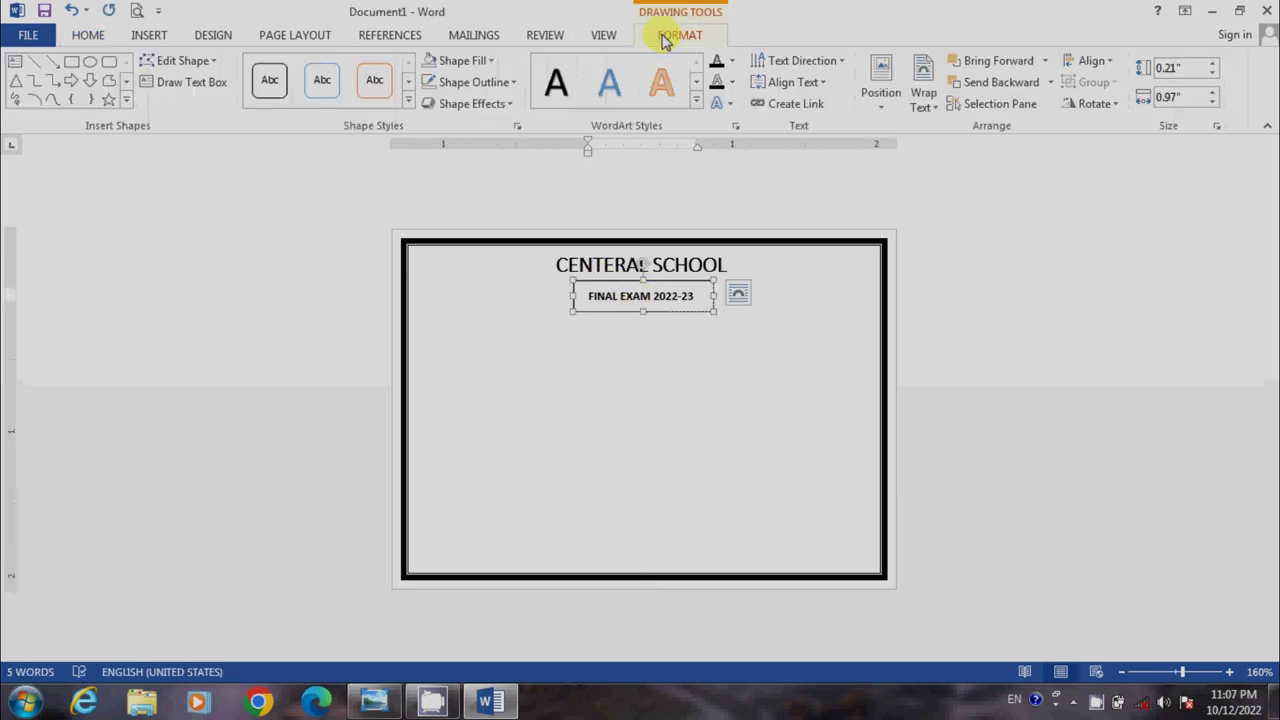
{"action": "left_click", "coordinate": [486, 61]}
{"action": "left_click", "coordinate": [437, 230]}
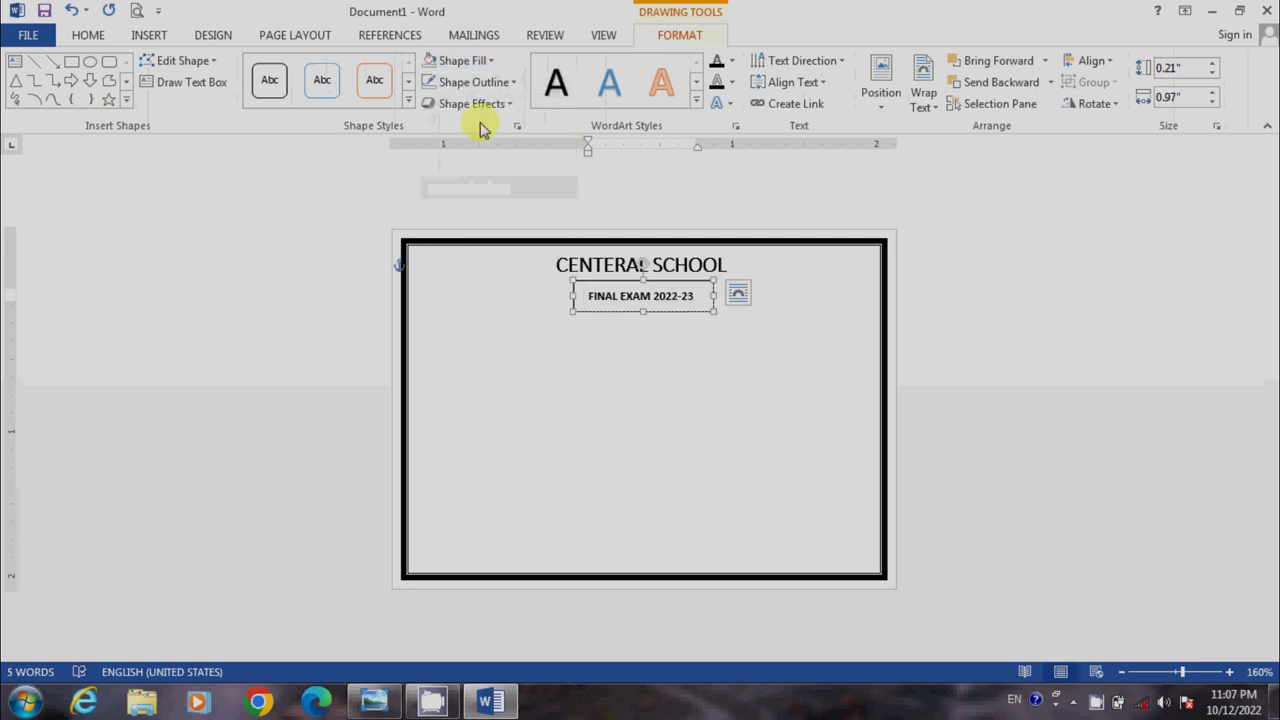
{"action": "left_click", "coordinate": [475, 82]}
{"action": "left_click", "coordinate": [437, 248]}
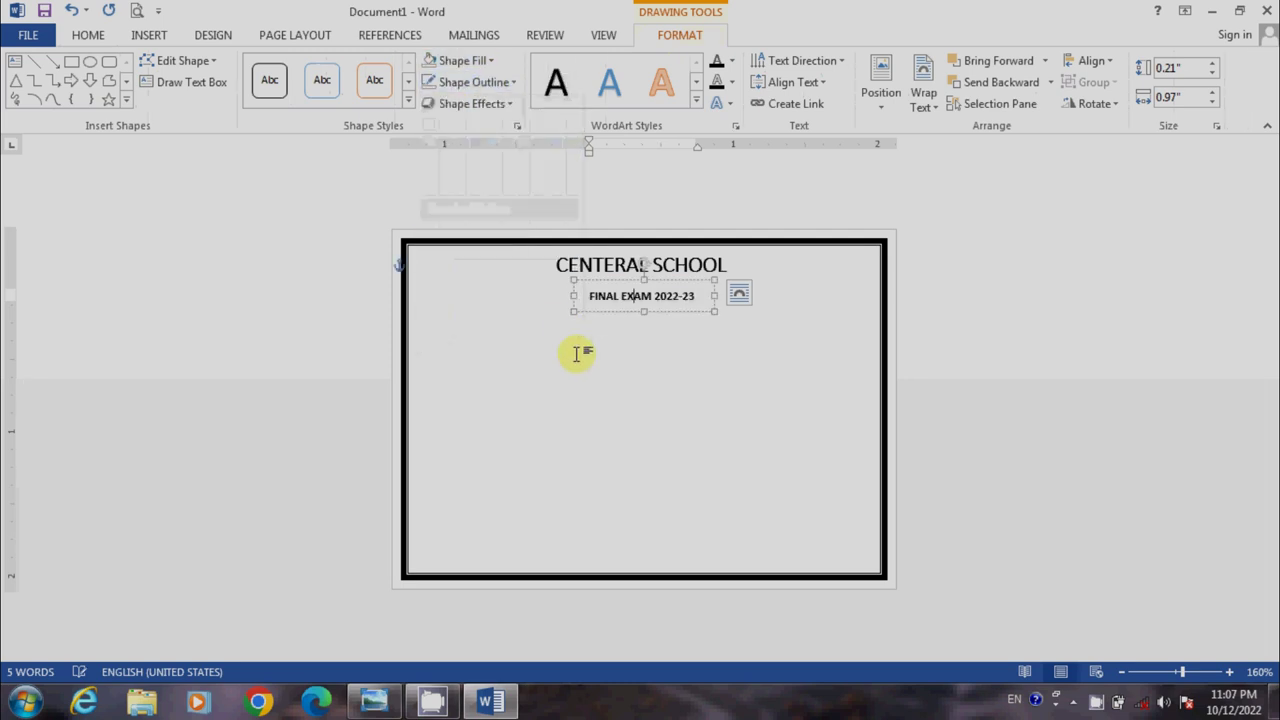
- Nudge the exam box up so it sits just beneath CENTERAL SCHOOL
{"action": "left_click", "coordinate": [580, 351]}
{"action": "left_click", "coordinate": [634, 297]}
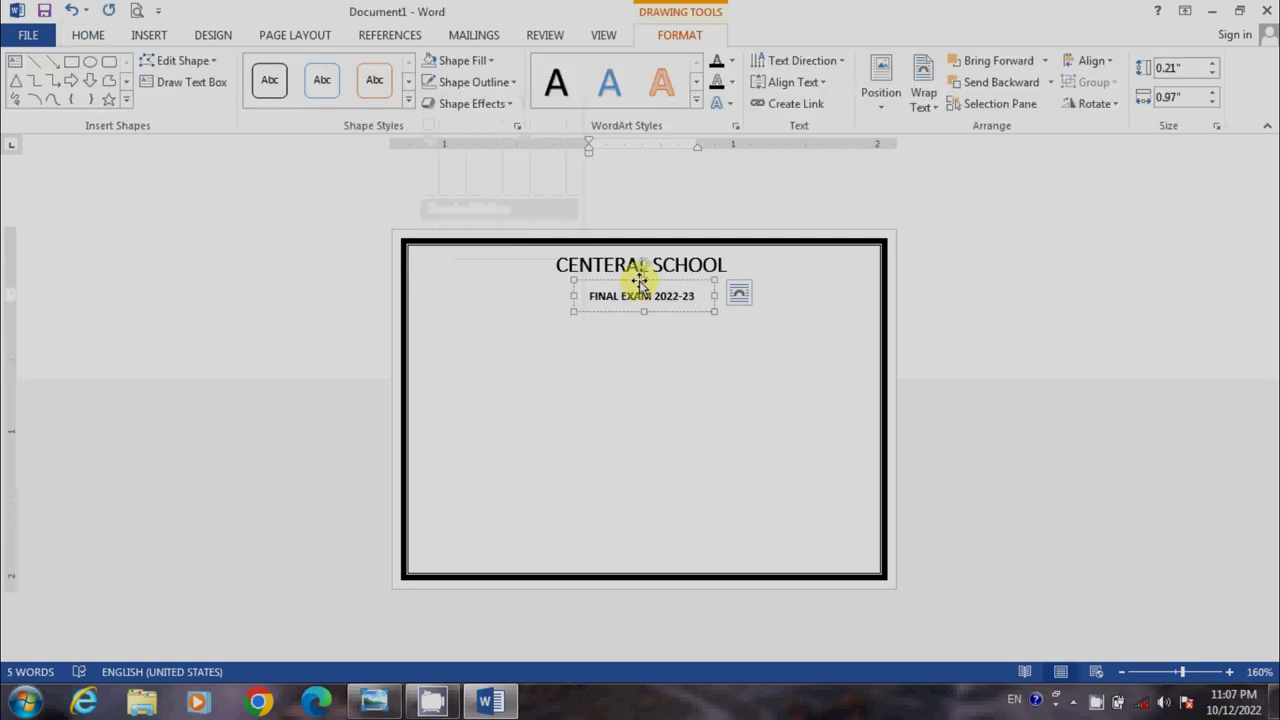
{"action": "left_click_drag", "start_coordinate": [639, 281], "coordinate": [639, 271]}
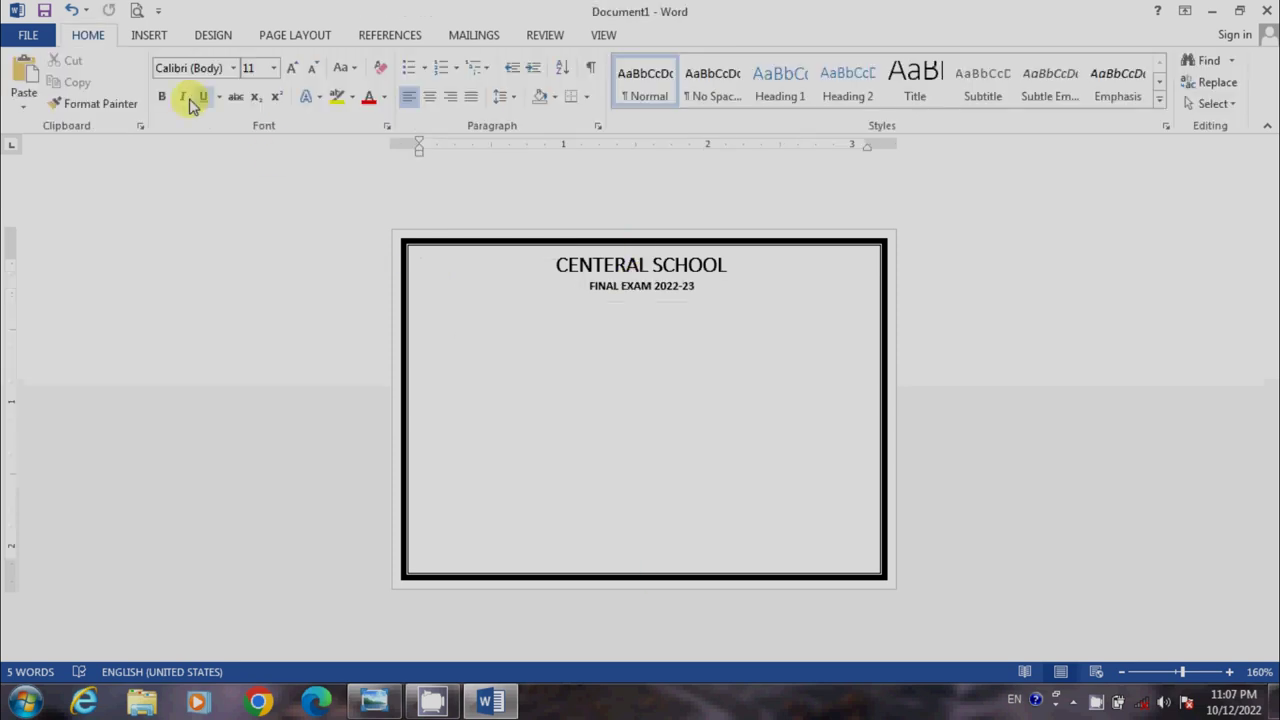
{"action": "left_click", "coordinate": [160, 37]}
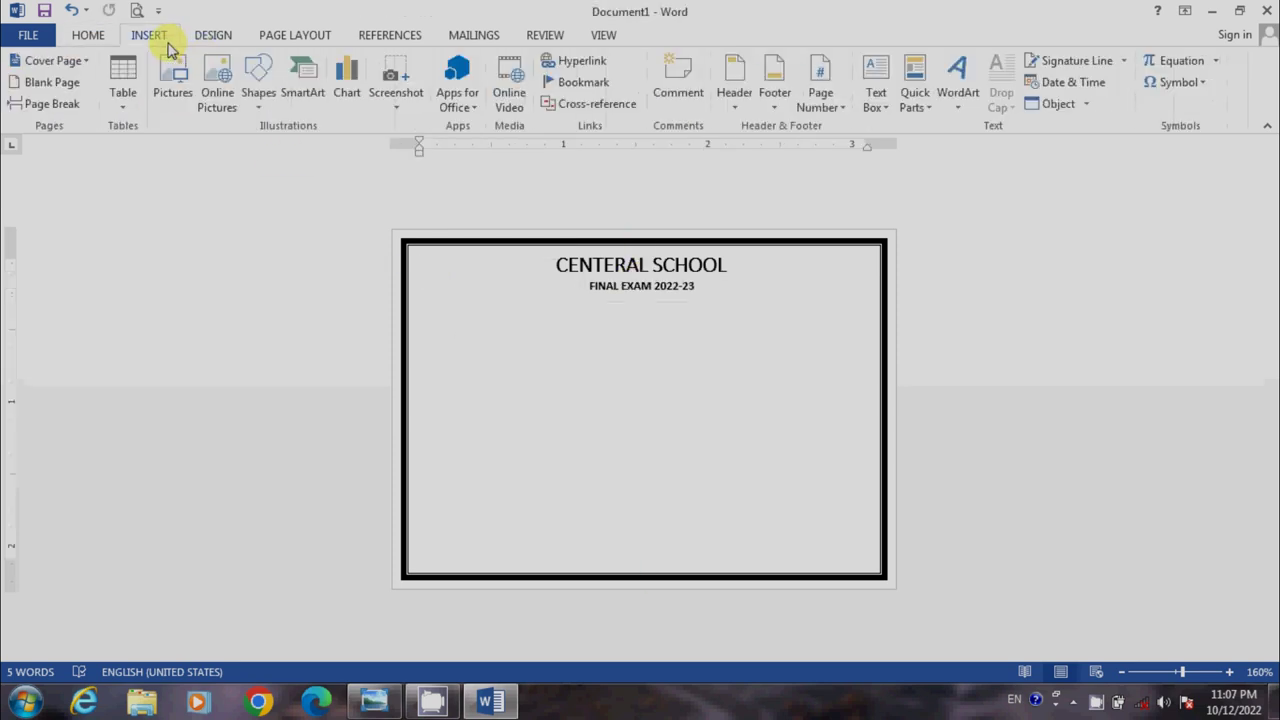
- Draw a blue rounded rectangle below the FINAL EXAM 2022-23 line
{"action": "left_click", "coordinate": [255, 112]}
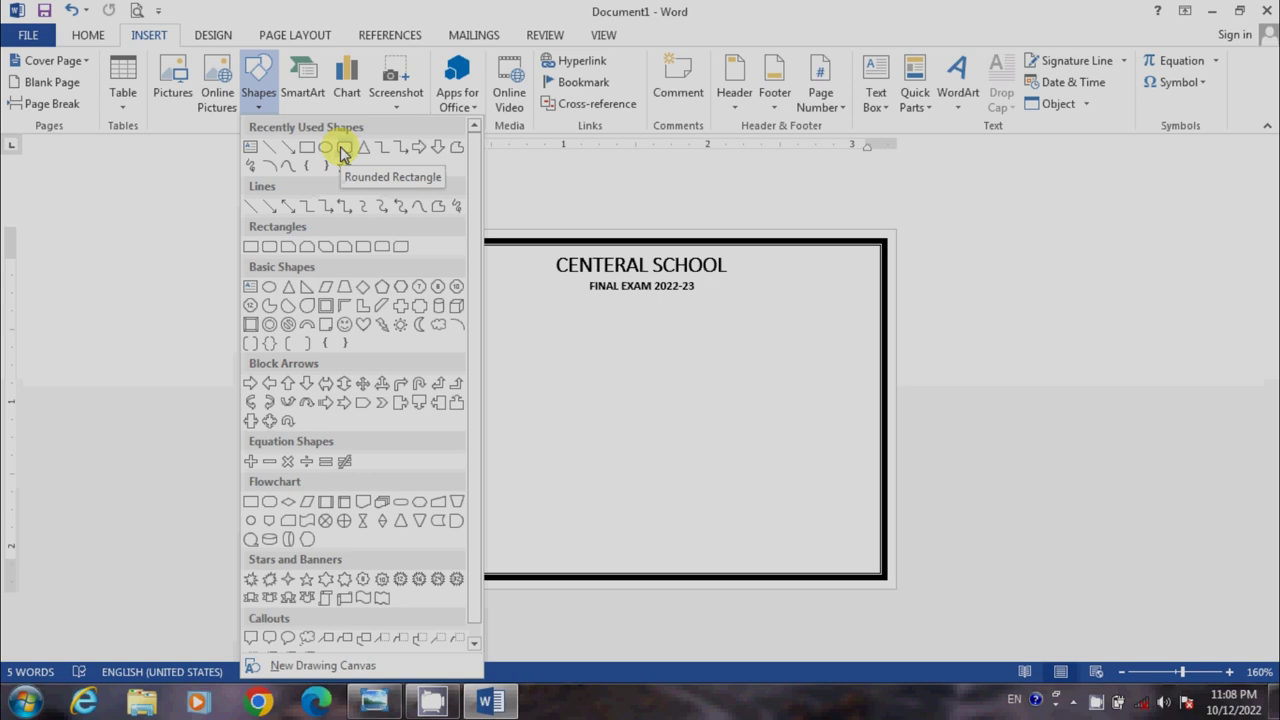
{"action": "left_click", "coordinate": [343, 153]}
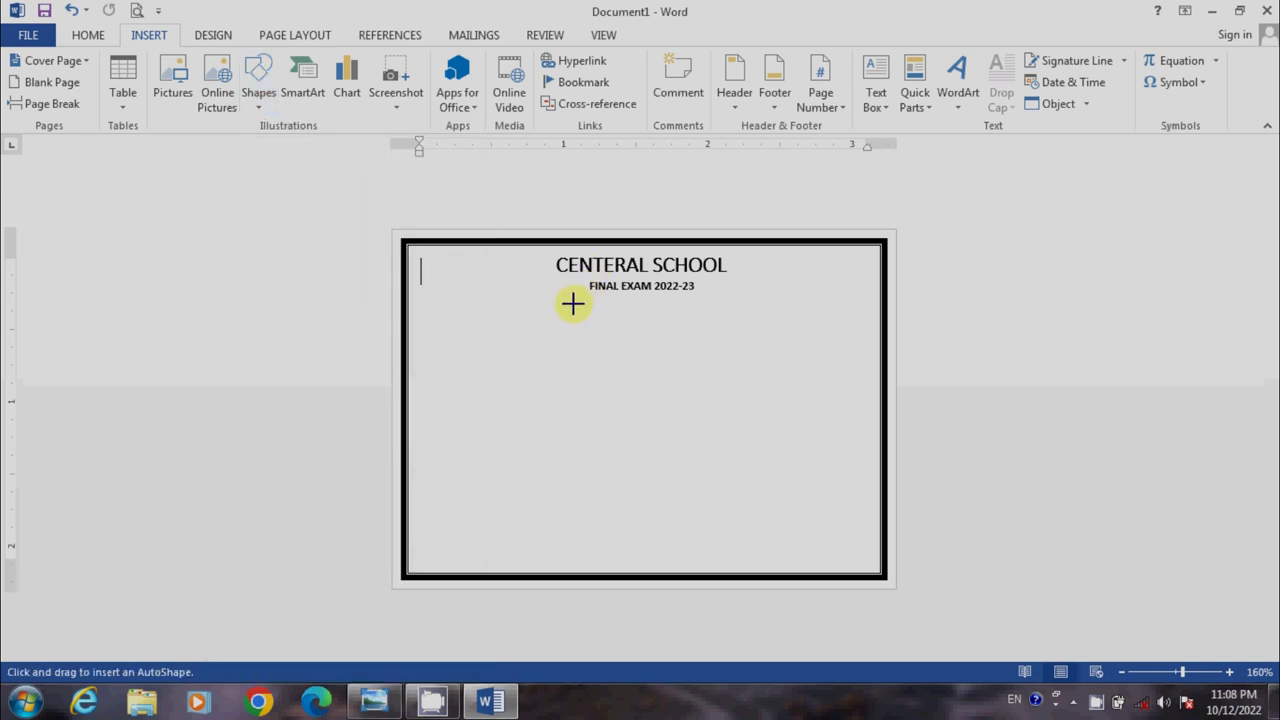
{"action": "left_click_drag", "start_coordinate": [572, 304], "coordinate": [740, 337]}
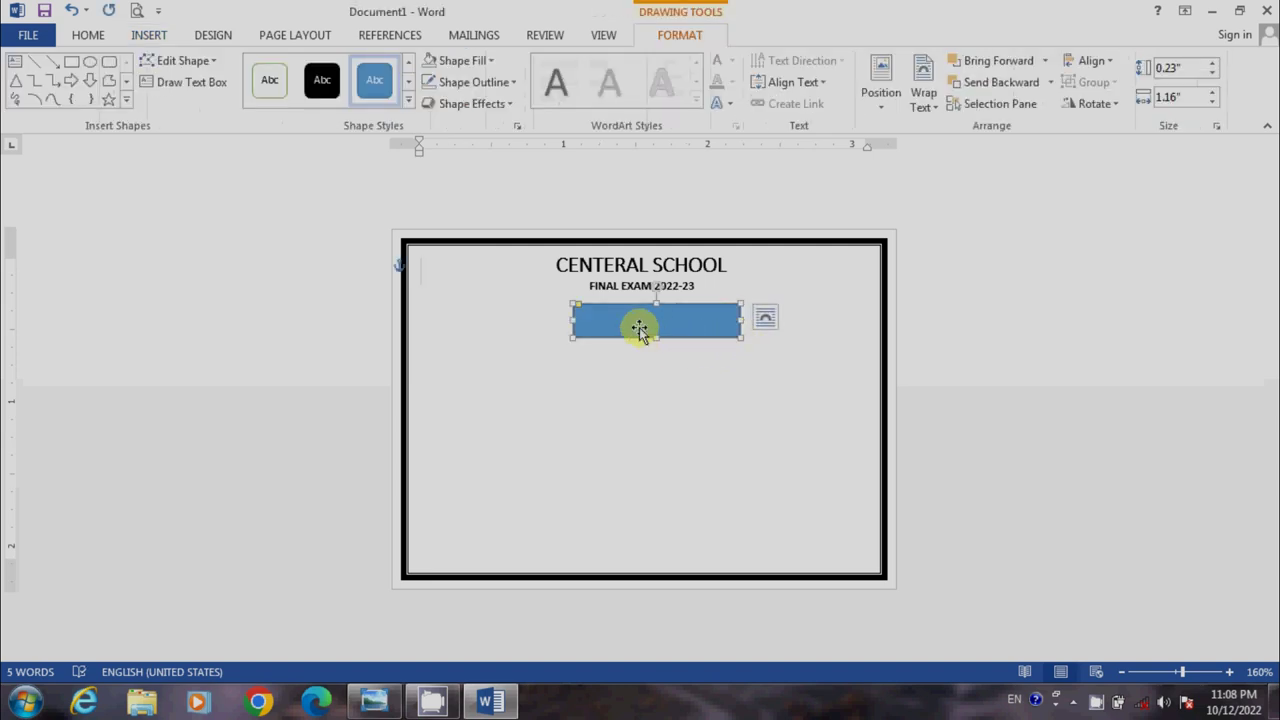
- Add text to the rounded rectangle and start typing the 'ADMIT CA' label
{"action": "right_click", "coordinate": [596, 320]}
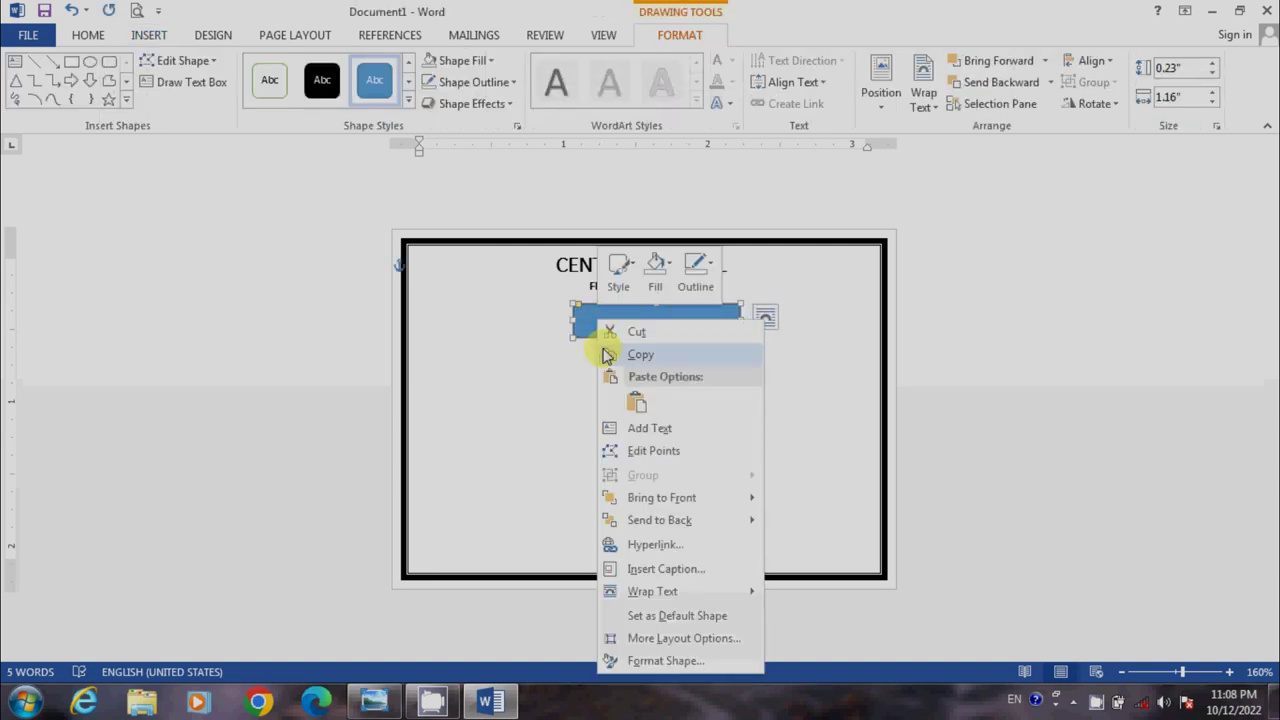
{"action": "left_click", "coordinate": [582, 342]}
{"action": "right_click", "coordinate": [588, 318]}
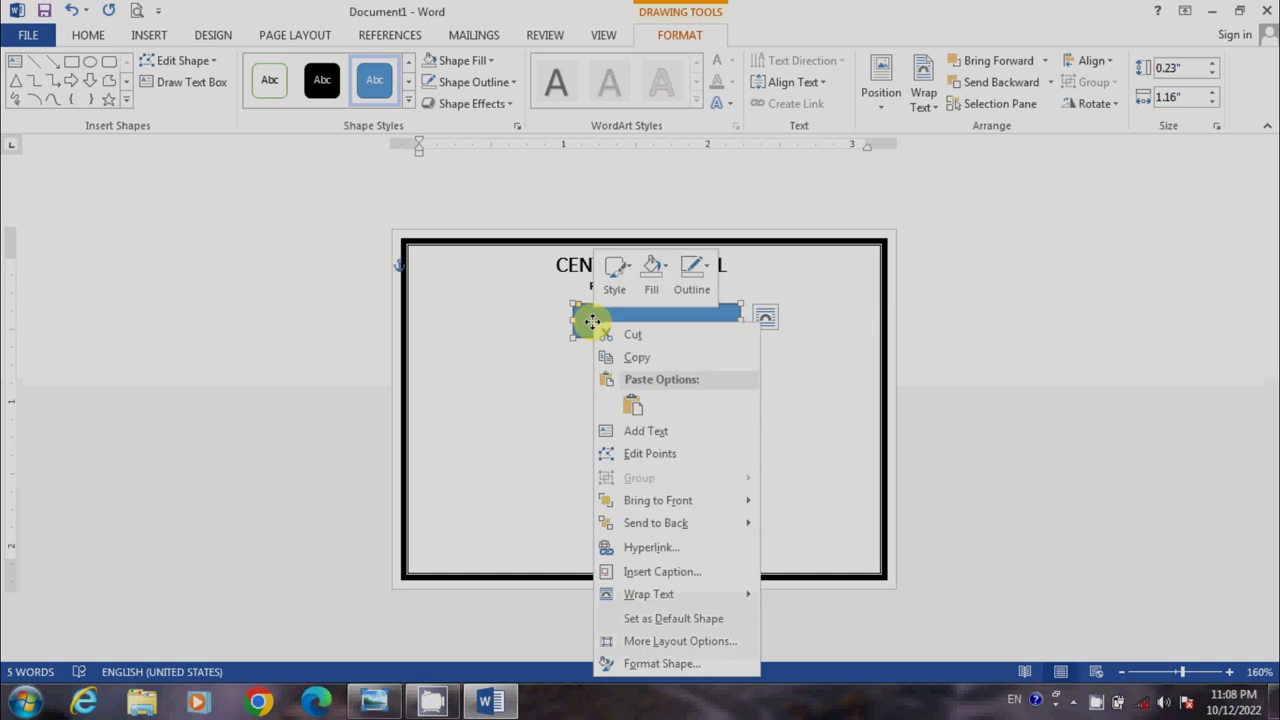
{"action": "left_click", "coordinate": [640, 428]}
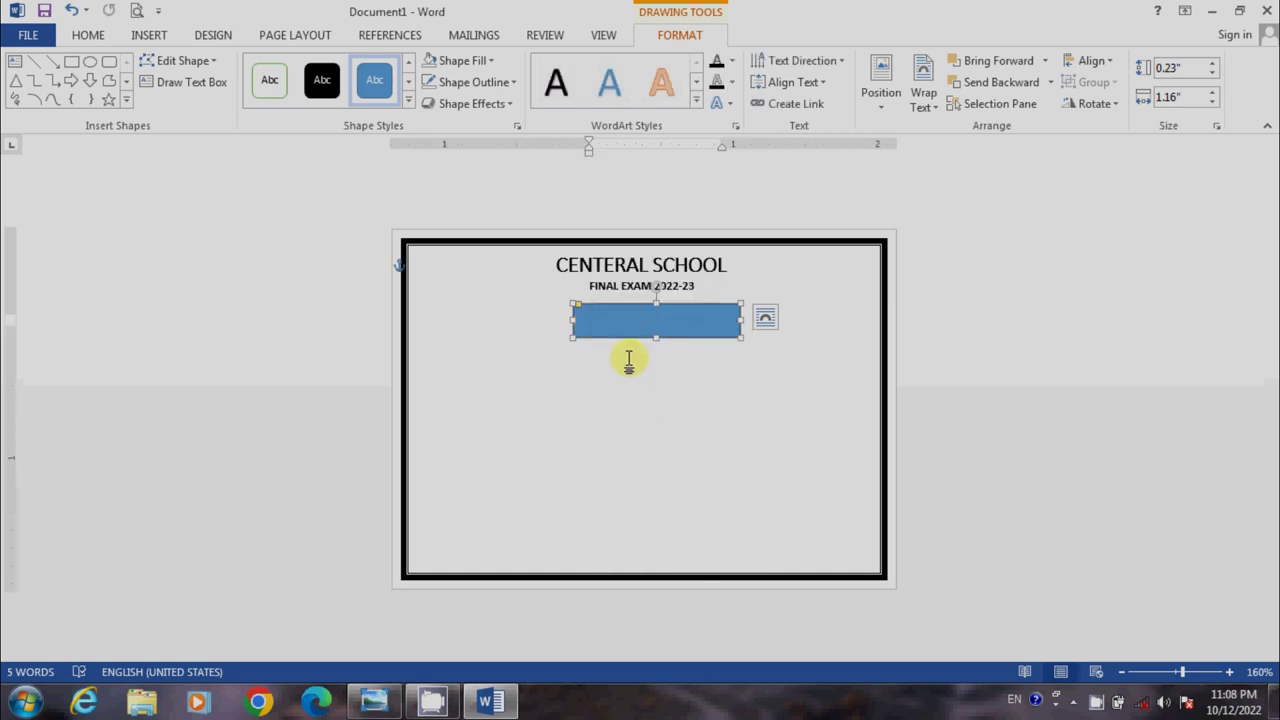
{"action": "double_click", "coordinate": [614, 325]}
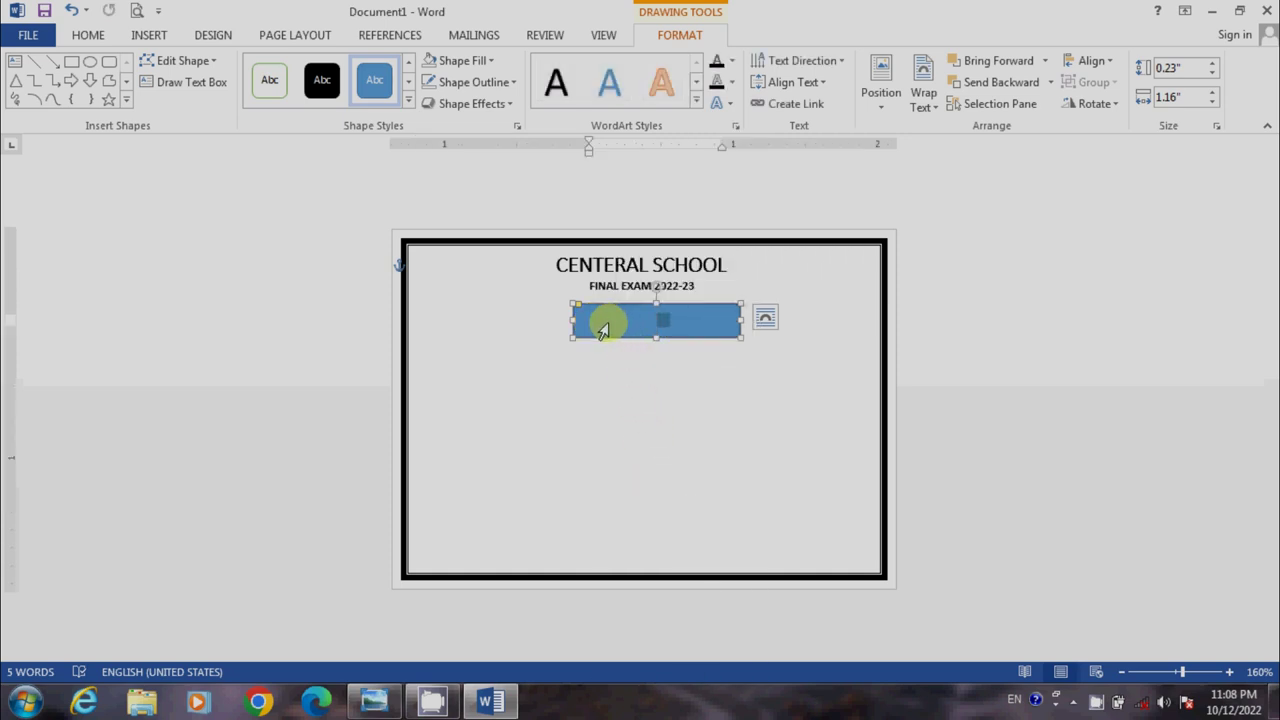
{"action": "left_click", "coordinate": [664, 322]}
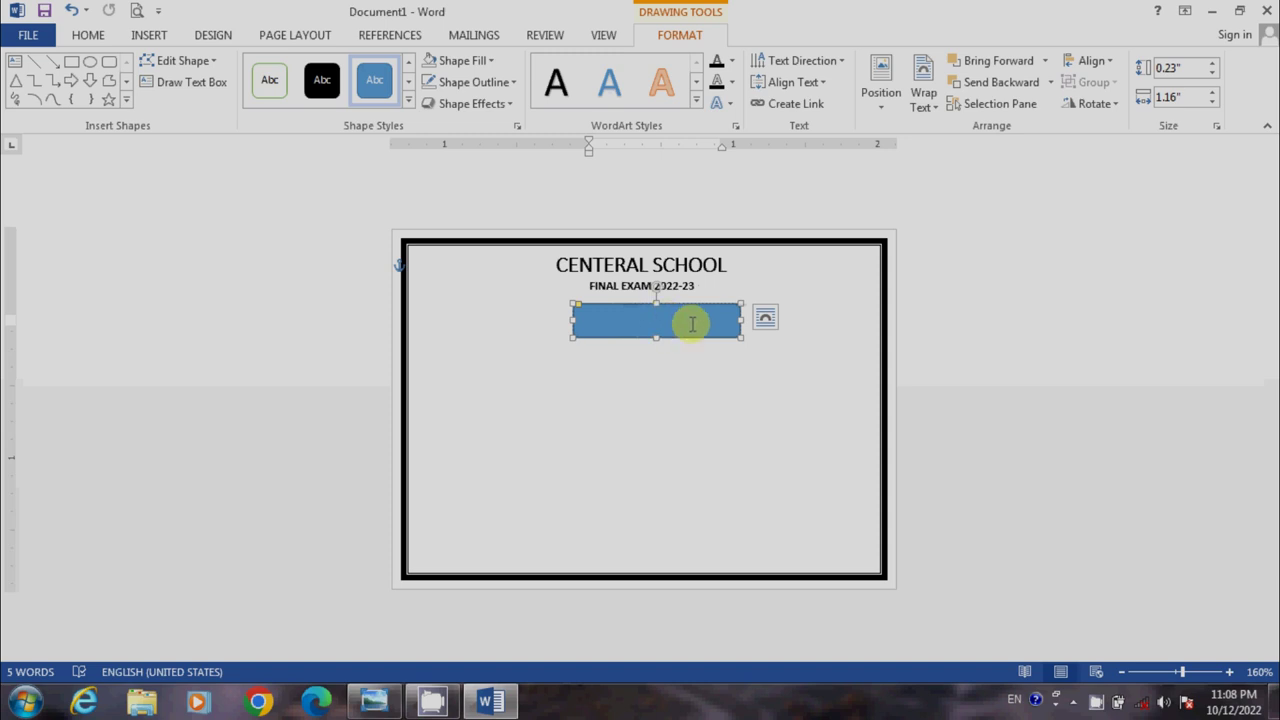
{"action": "left_click", "coordinate": [88, 35]}
{"action": "type", "text": "ADMIT CAR"}
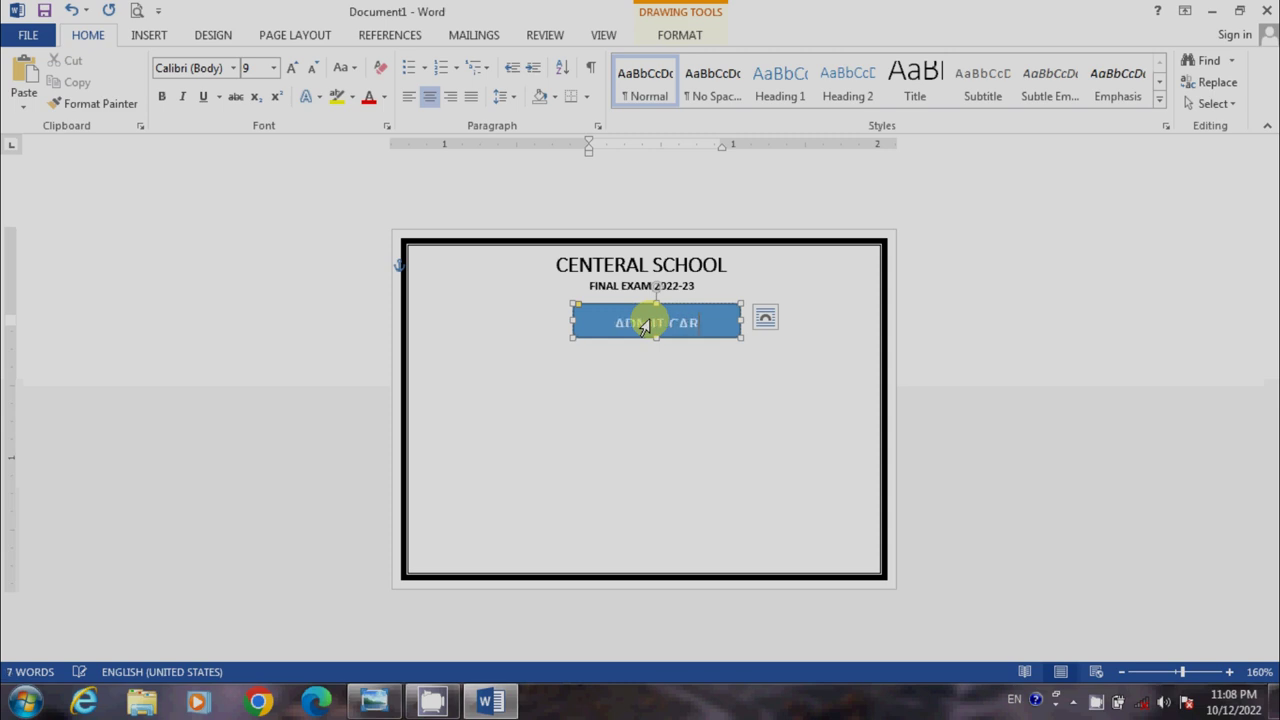
- Finish the 'ADMIT CARD' label, make the box slightly taller, and set its Shape Fill to No Fill
{"action": "type", "text": "D"}
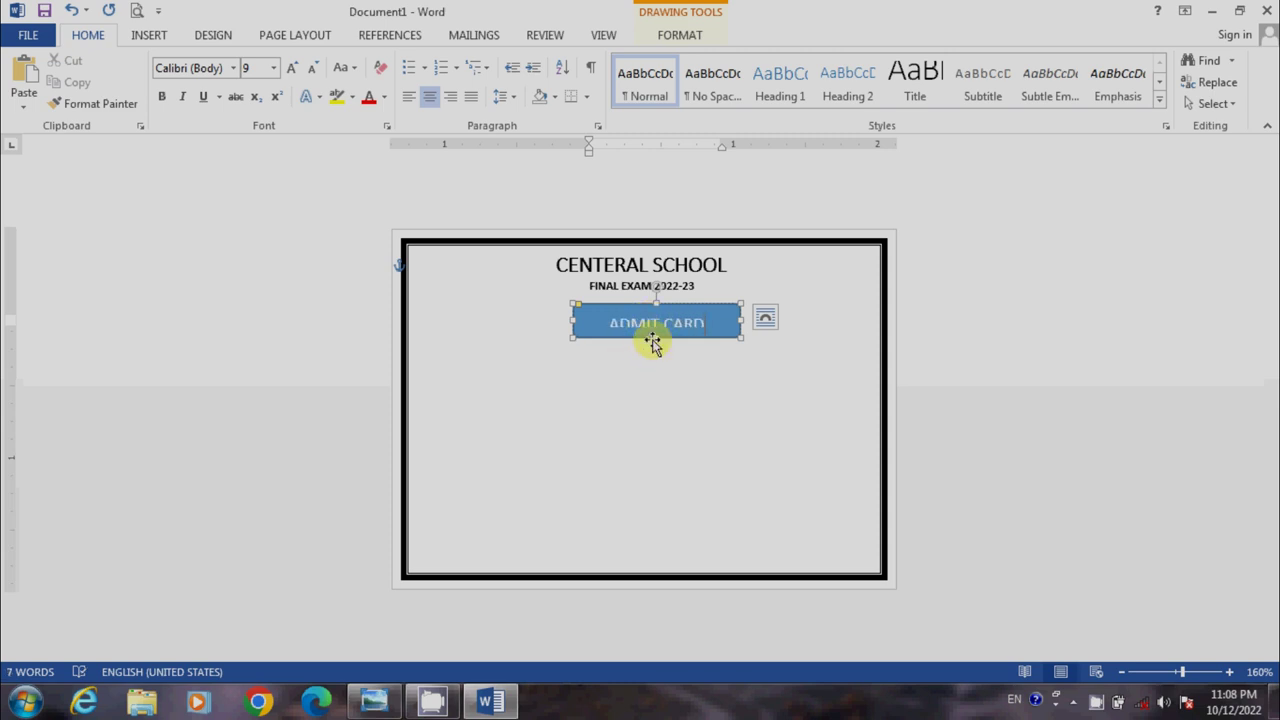
{"action": "left_click_drag", "start_coordinate": [656, 338], "coordinate": [658, 343]}
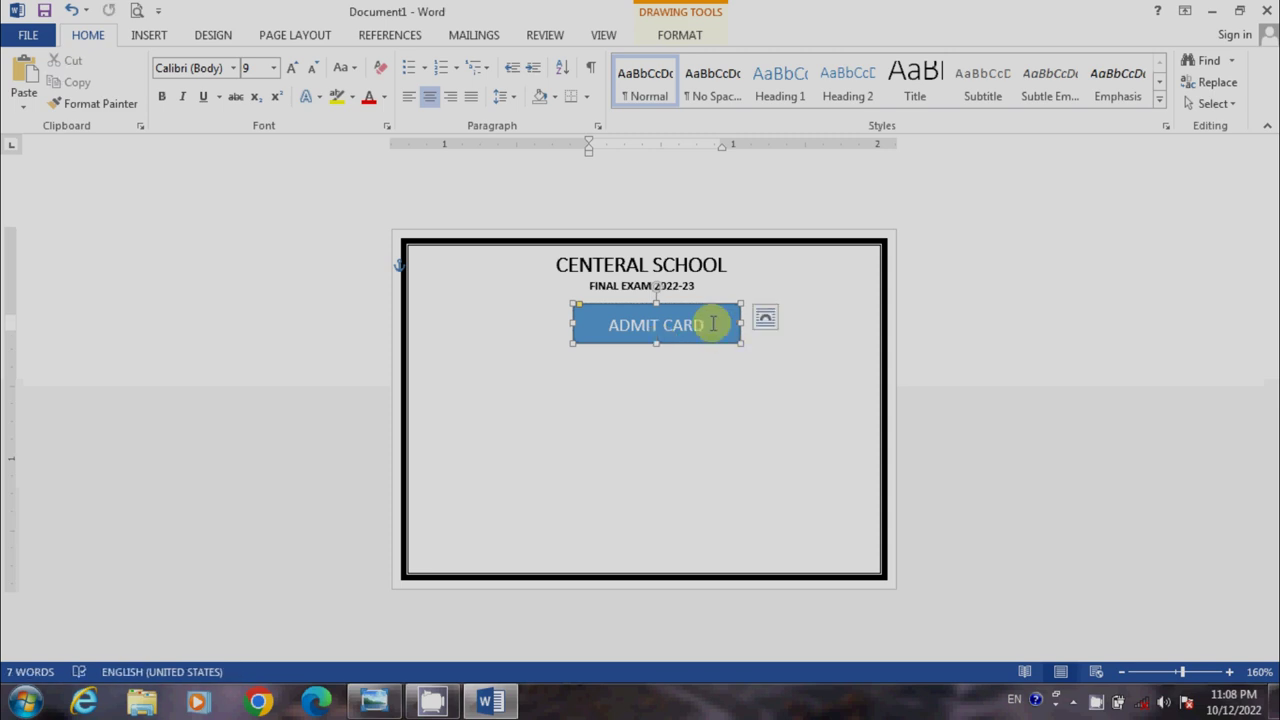
{"action": "left_click", "coordinate": [672, 34]}
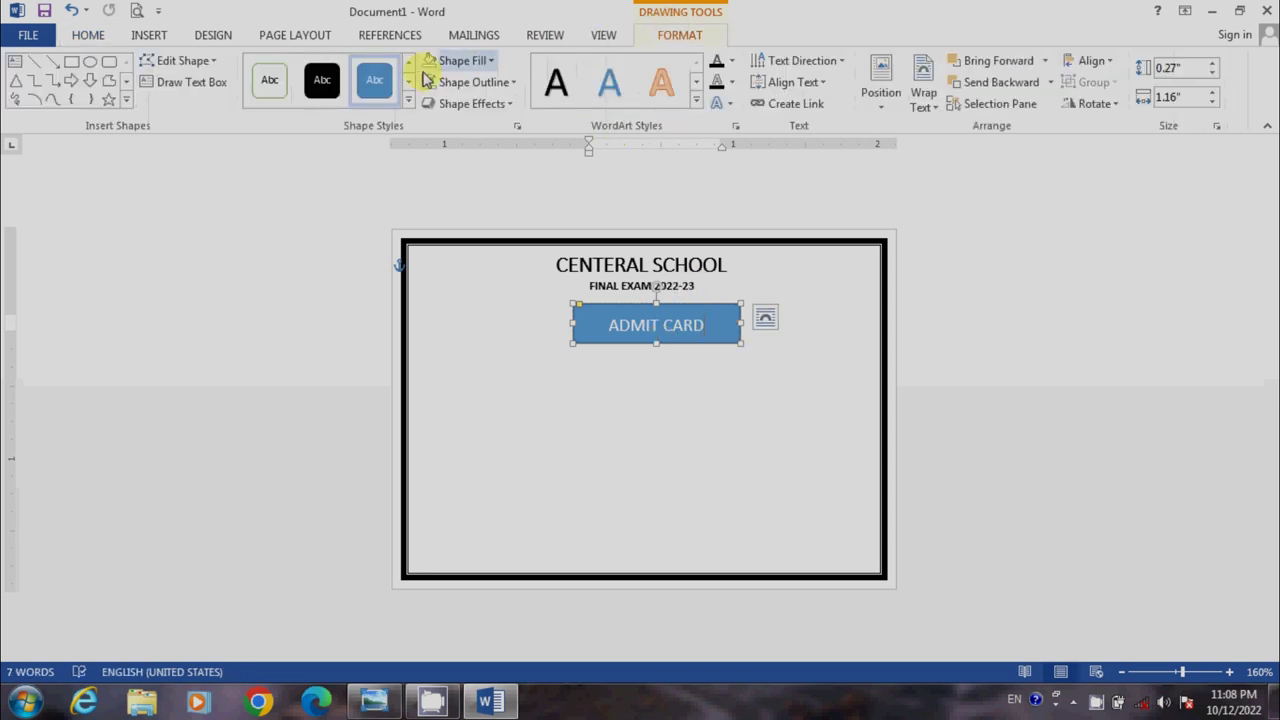
{"action": "left_click", "coordinate": [456, 66]}
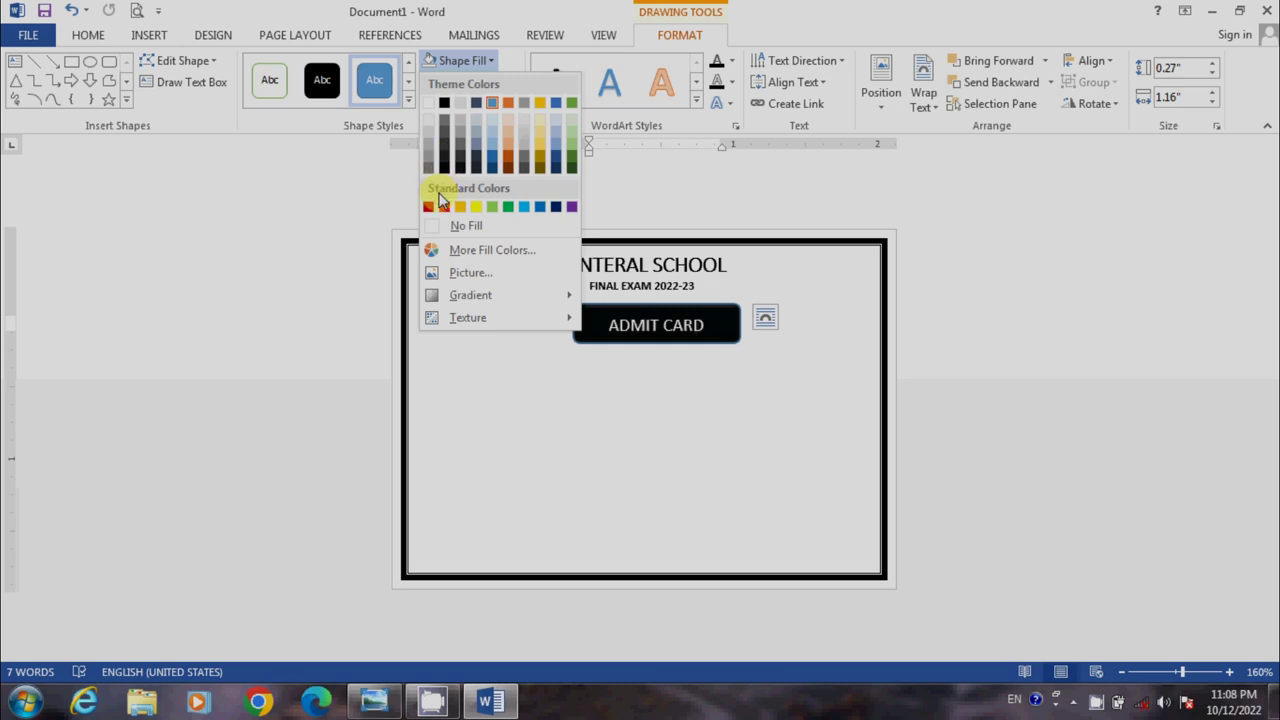
{"action": "left_click", "coordinate": [442, 230]}
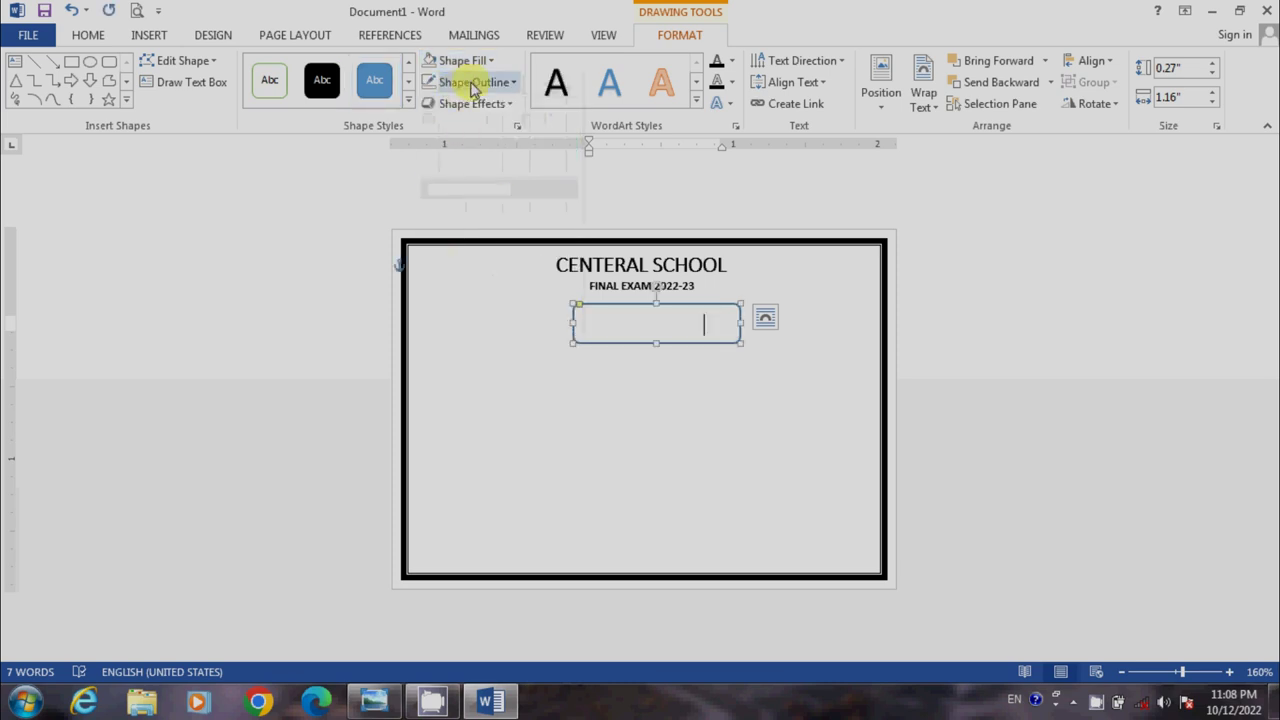
{"action": "left_click", "coordinate": [660, 403]}
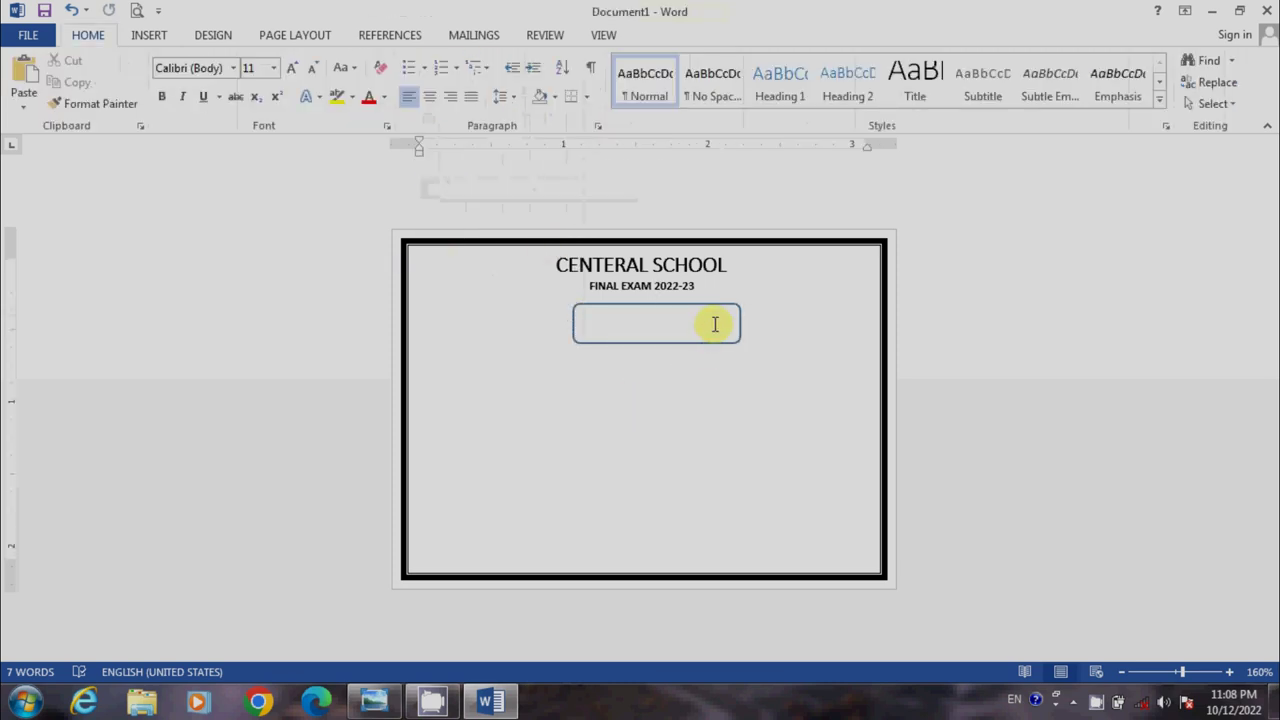
- Make the ADMIT CARD text dark and bold
{"action": "left_click_drag", "start_coordinate": [715, 323], "coordinate": [594, 321]}
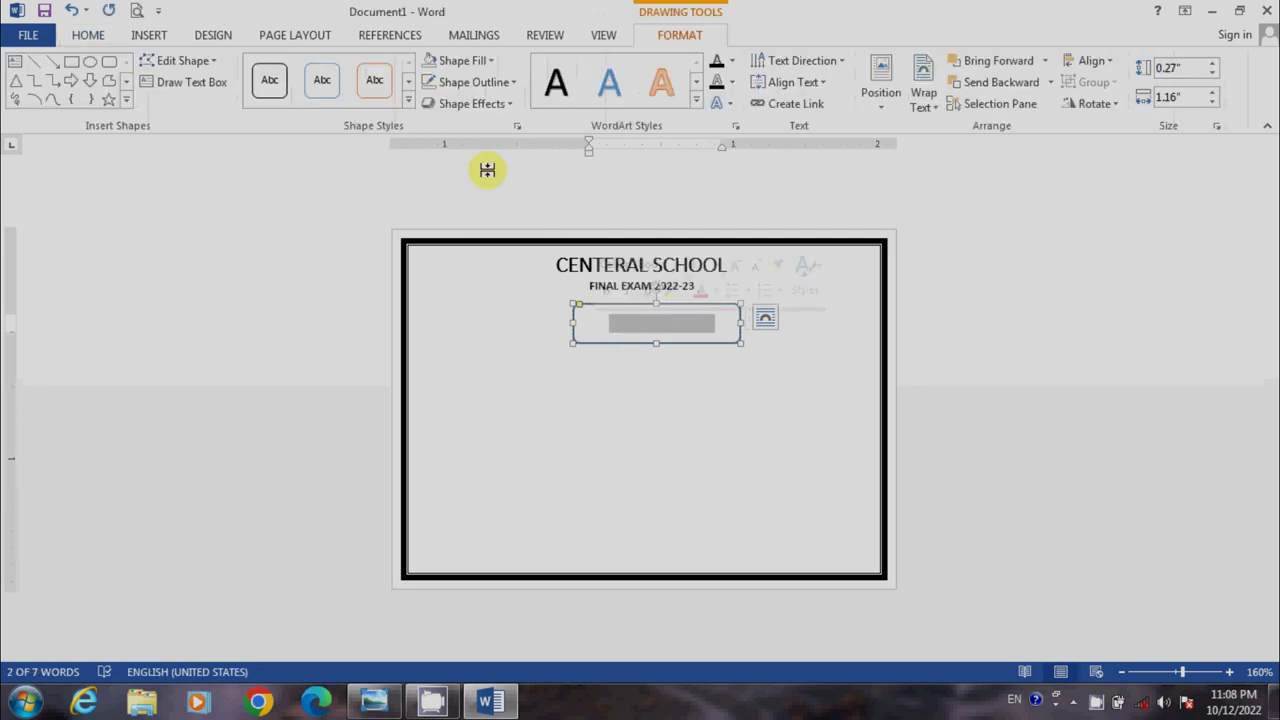
{"action": "left_click", "coordinate": [100, 38]}
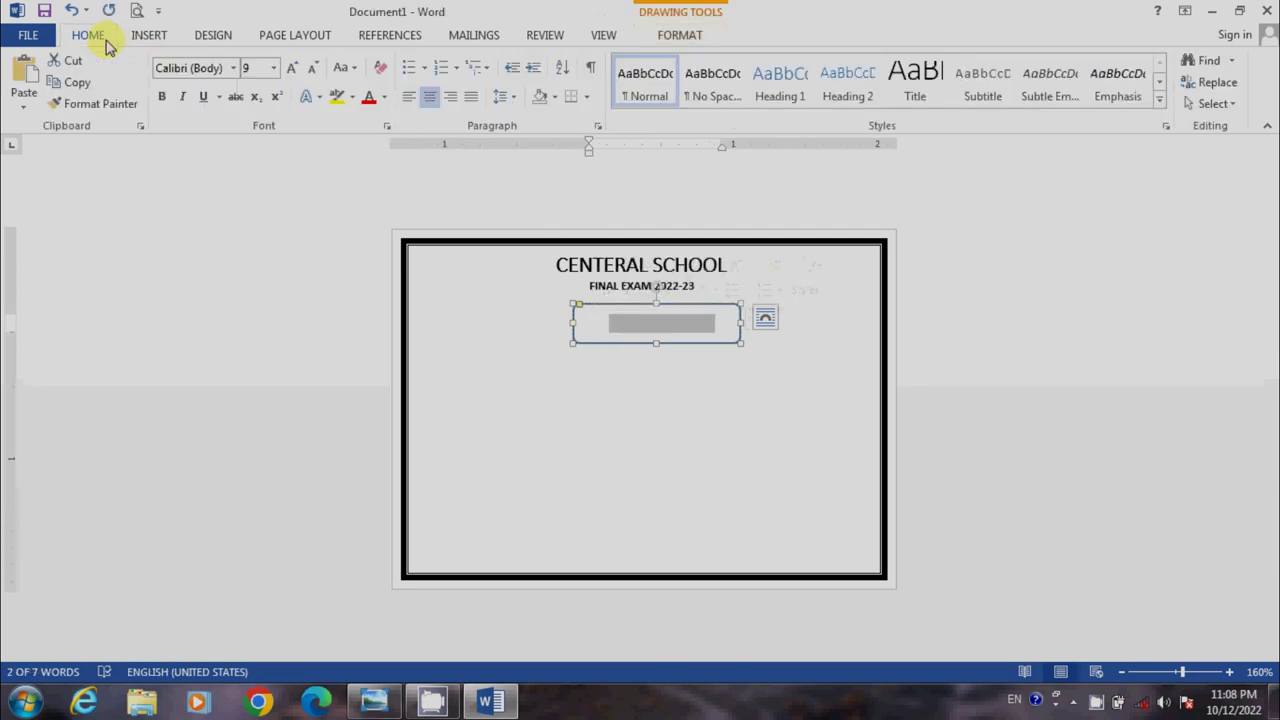
{"action": "left_click", "coordinate": [382, 100]}
{"action": "left_click", "coordinate": [388, 170]}
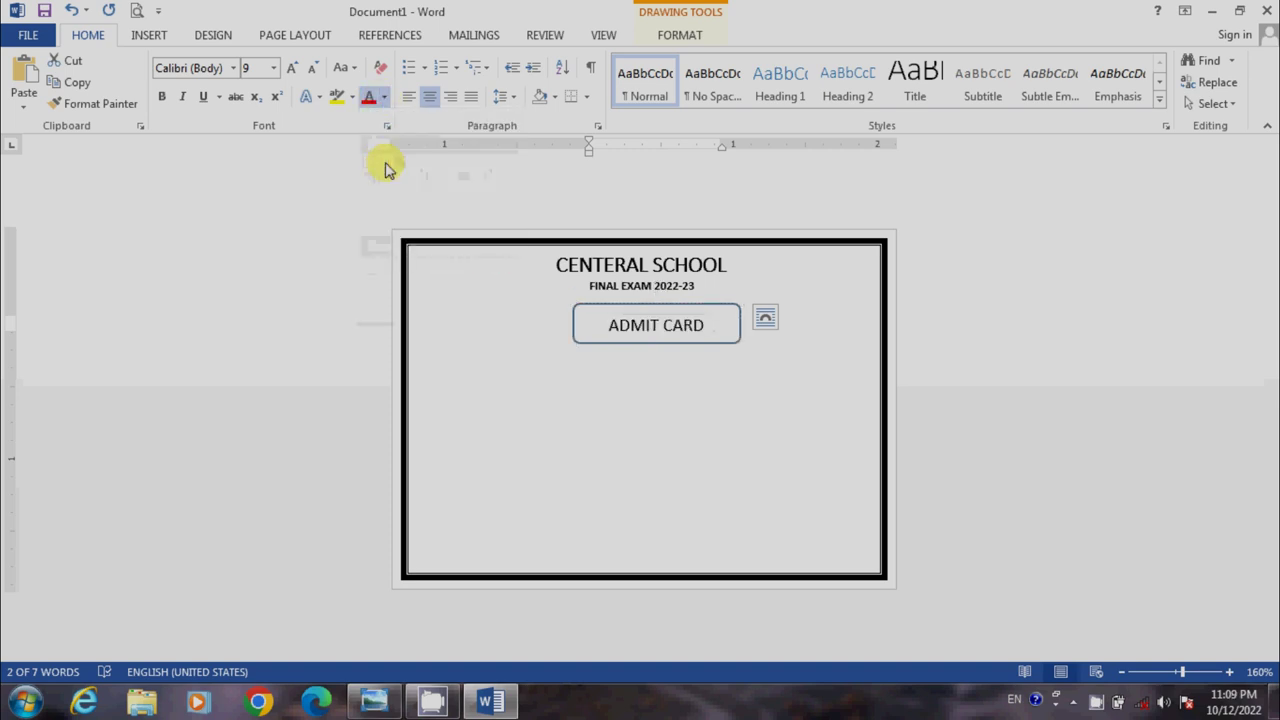
{"action": "left_click", "coordinate": [674, 491]}
{"action": "left_click_drag", "start_coordinate": [710, 325], "coordinate": [597, 325]}
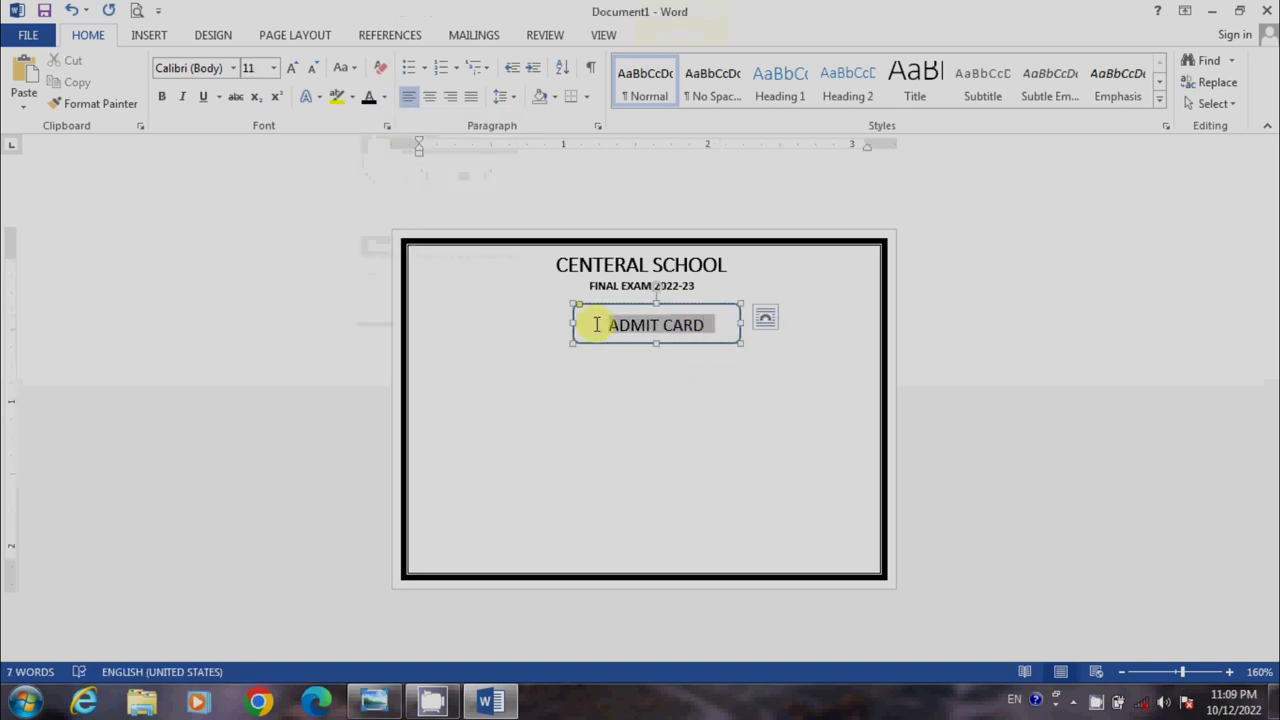
{"action": "left_click", "coordinate": [162, 97]}
{"action": "left_click", "coordinate": [594, 382]}
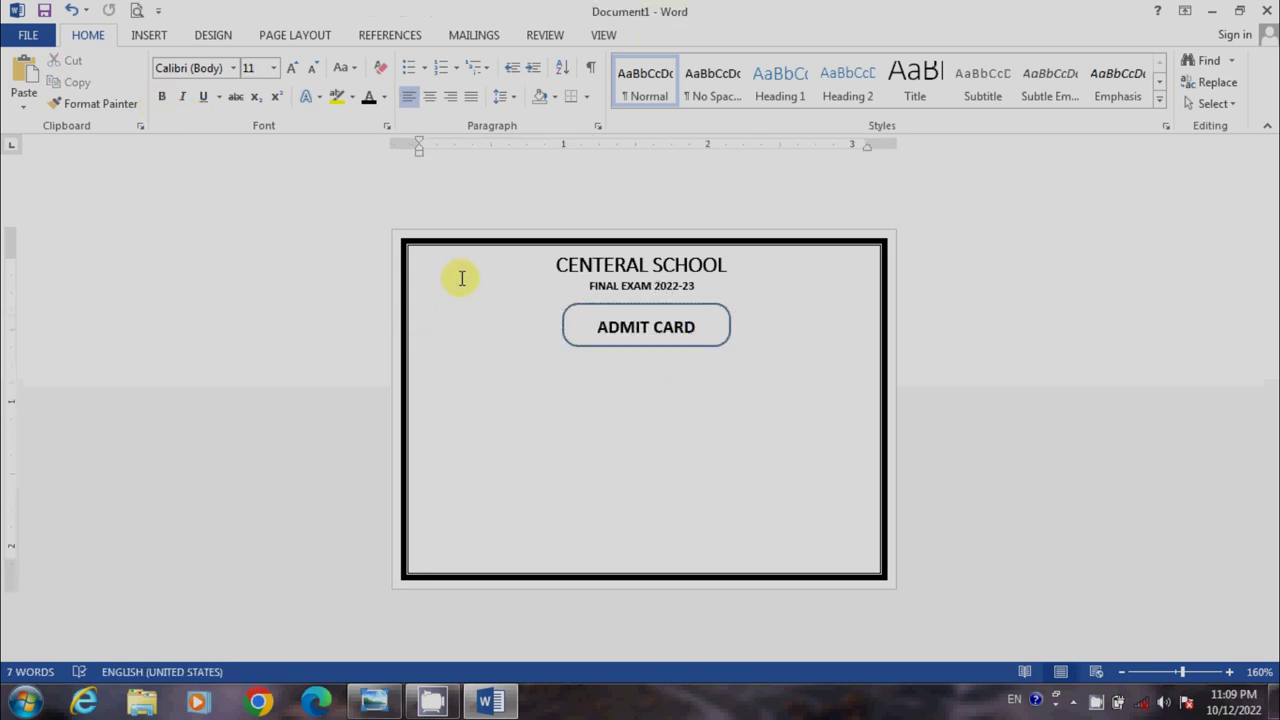
- Draw a blue oval circle at the card's top-left corner and nudge it into place
{"action": "left_click", "coordinate": [146, 36]}
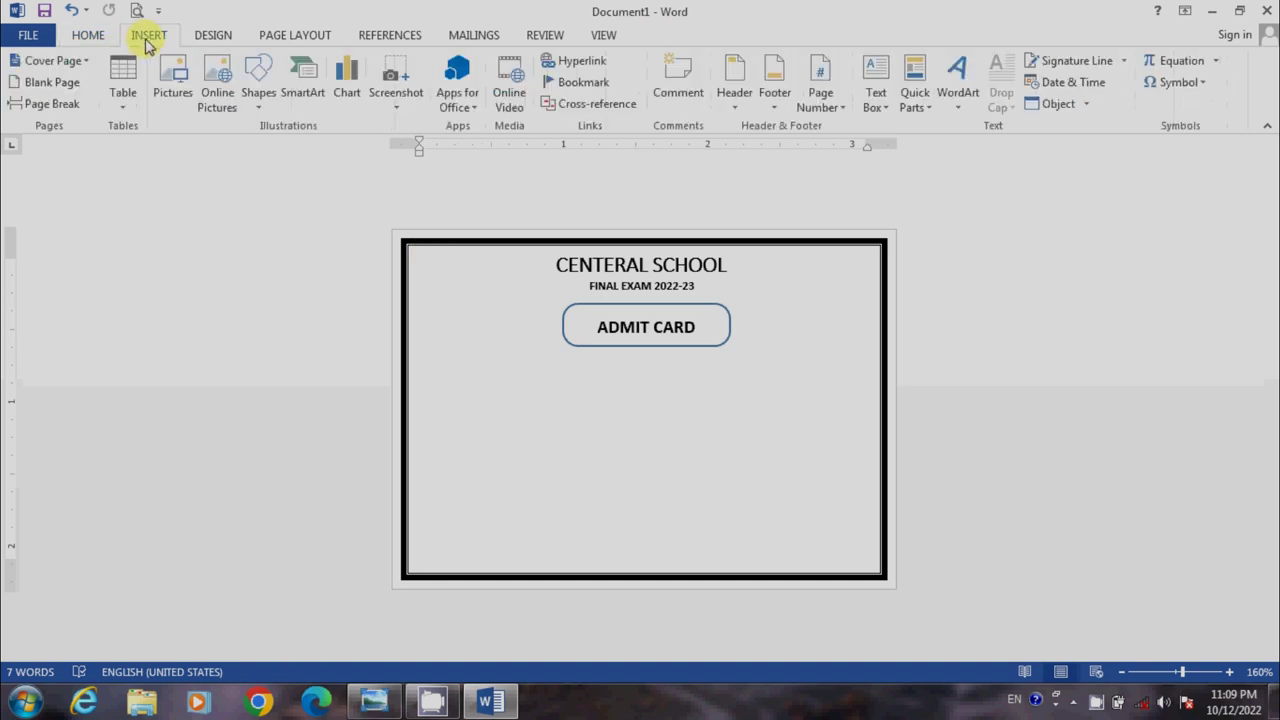
{"action": "left_click", "coordinate": [258, 100]}
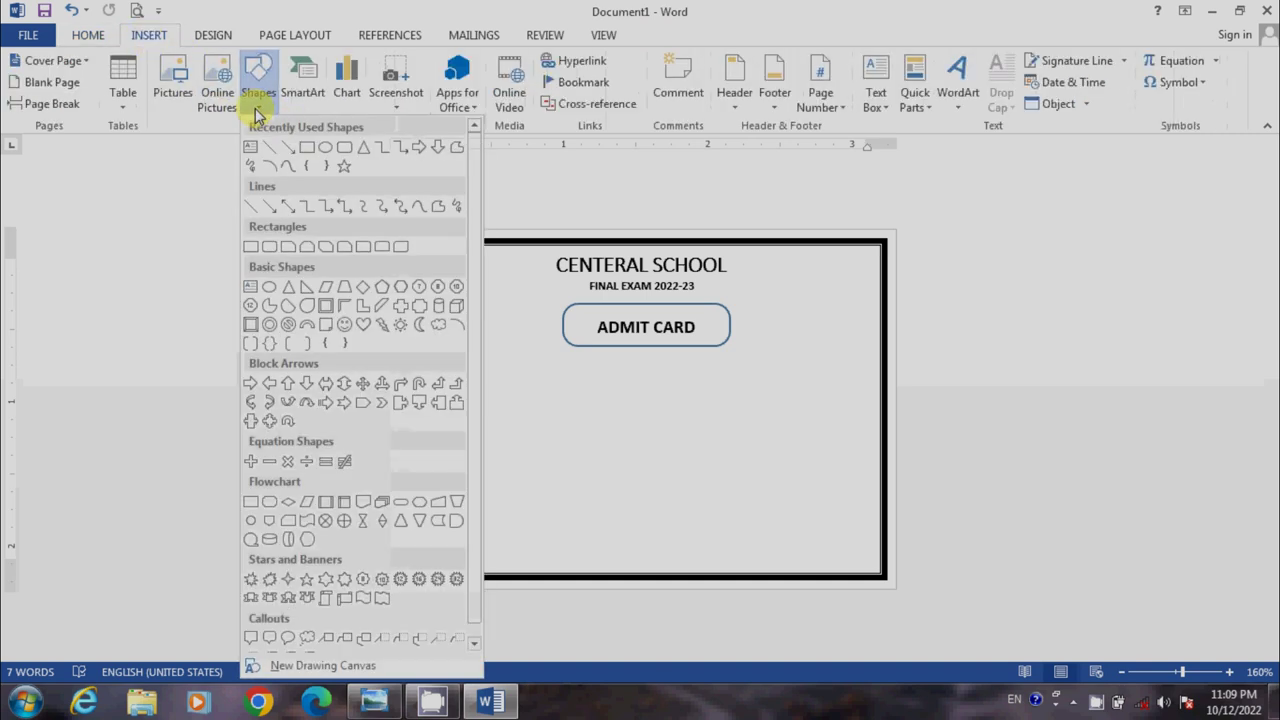
{"action": "left_click", "coordinate": [326, 148]}
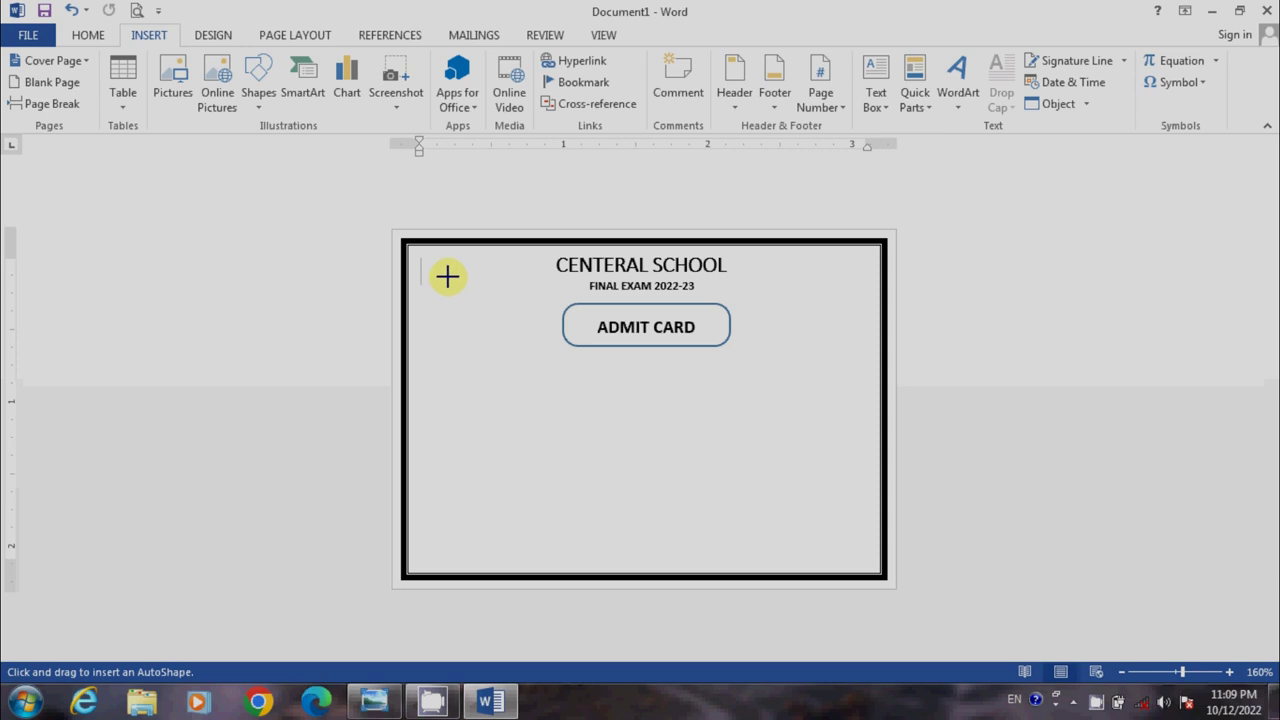
{"action": "left_click_drag", "start_coordinate": [452, 270], "coordinate": [547, 361]}
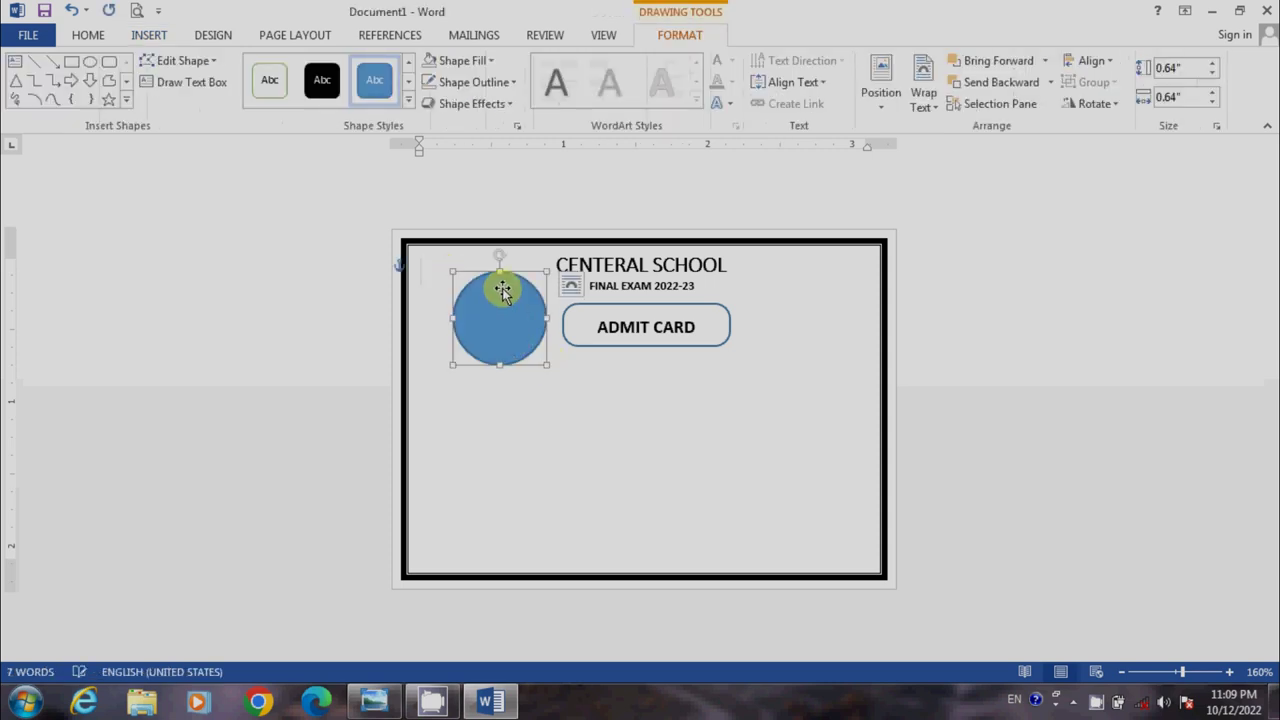
{"action": "left_click_drag", "start_coordinate": [500, 286], "coordinate": [494, 272]}
{"action": "key", "text": "Escape"}
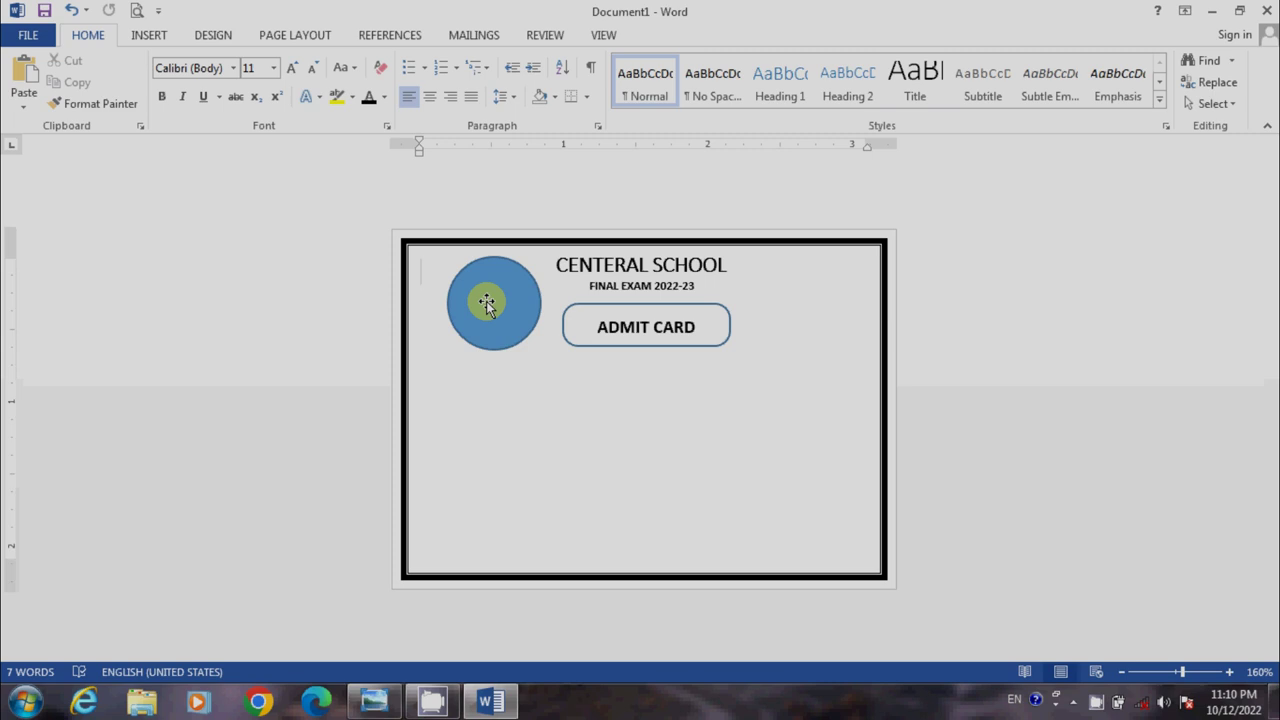
{"action": "left_click", "coordinate": [486, 304]}
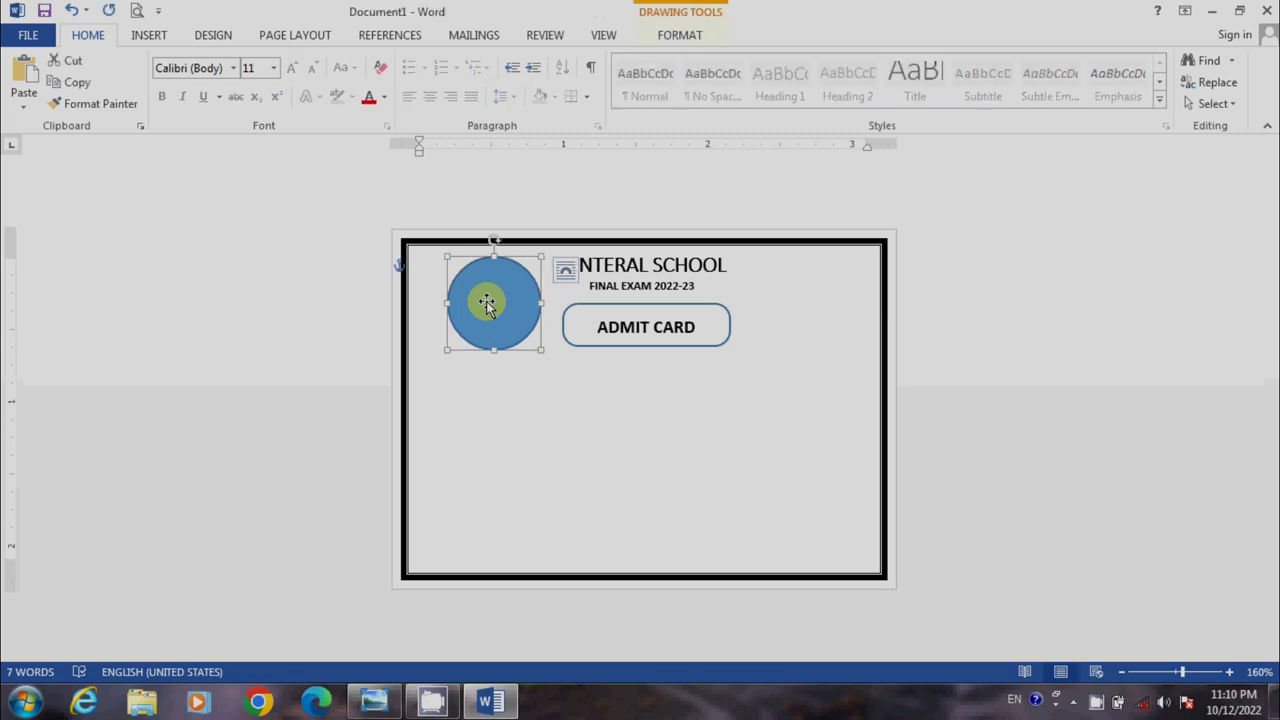
- Fill the circle with the kvs-logo picture from the Desktop
{"action": "left_click", "coordinate": [677, 40]}
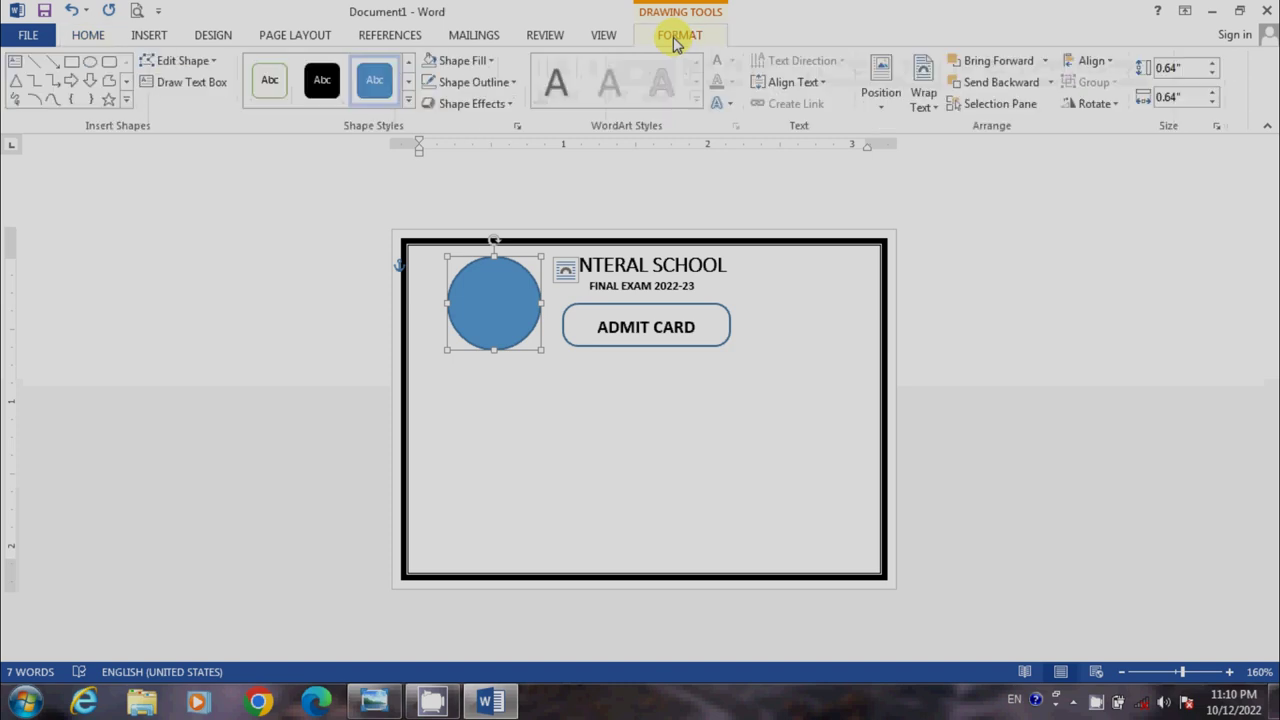
{"action": "left_click", "coordinate": [494, 63]}
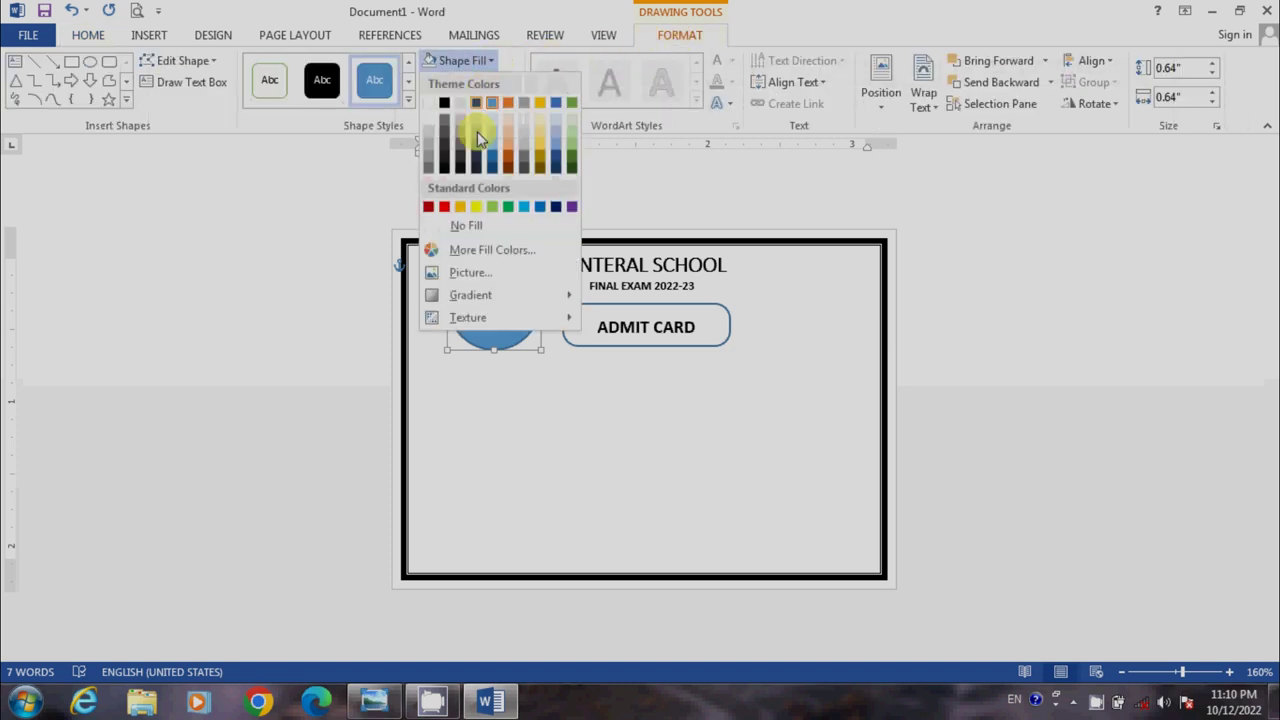
{"action": "left_click", "coordinate": [455, 272]}
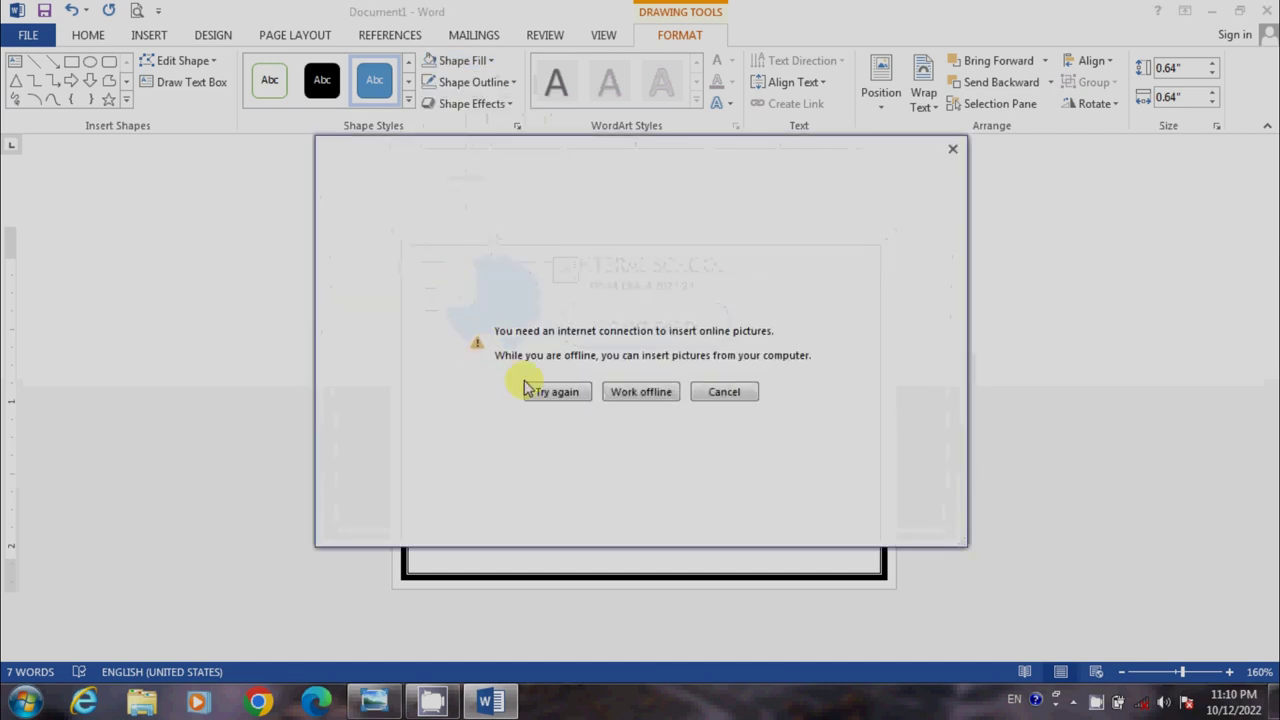
{"action": "left_click", "coordinate": [607, 391]}
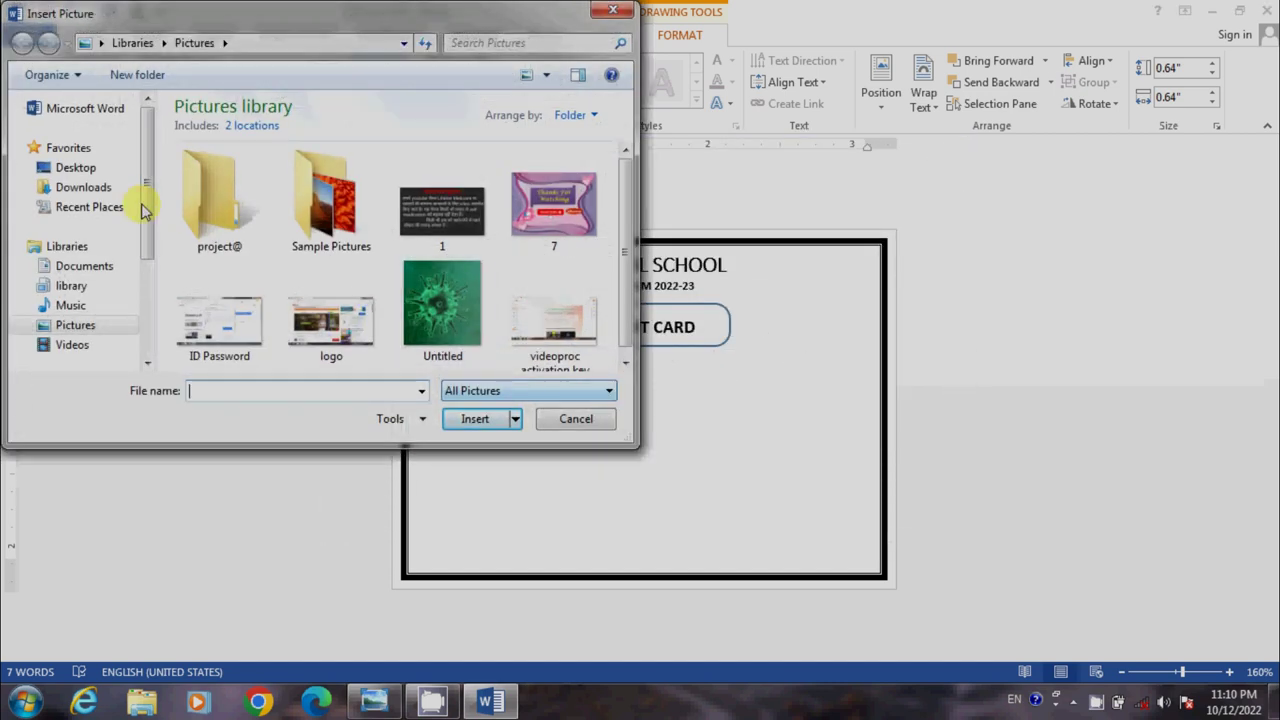
{"action": "left_click", "coordinate": [75, 167]}
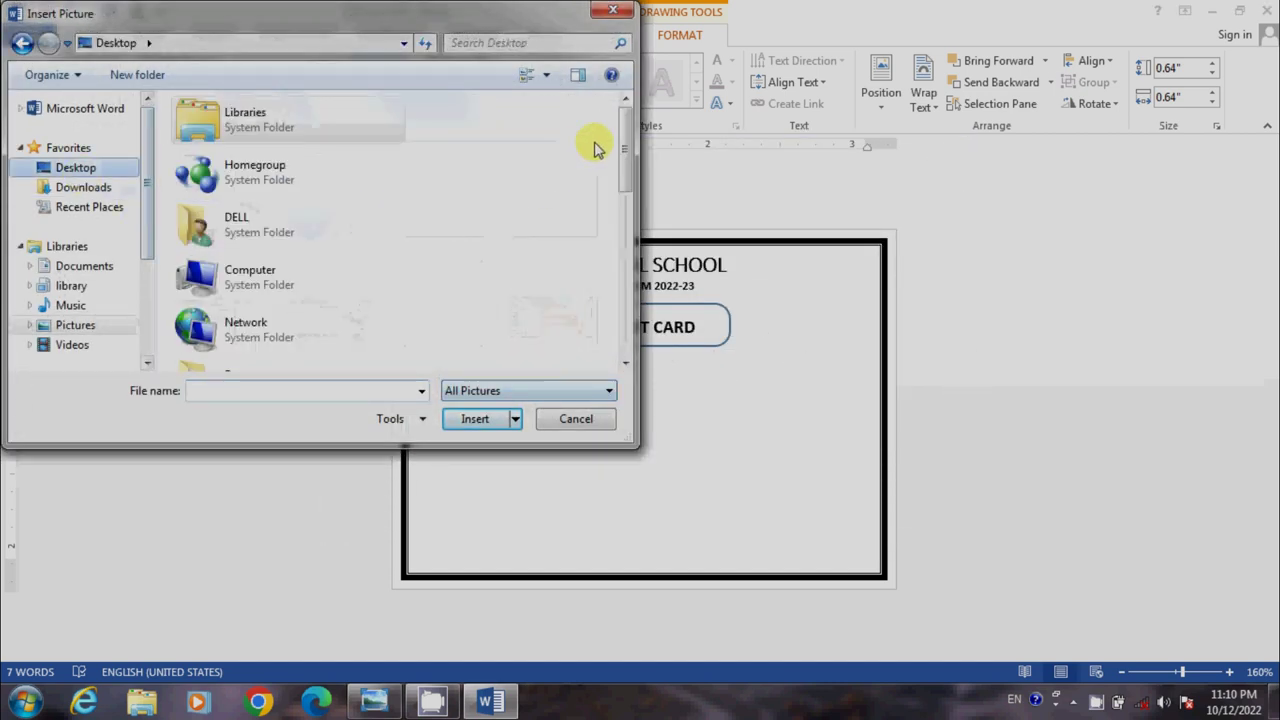
{"action": "left_click_drag", "start_coordinate": [623, 162], "coordinate": [625, 337]}
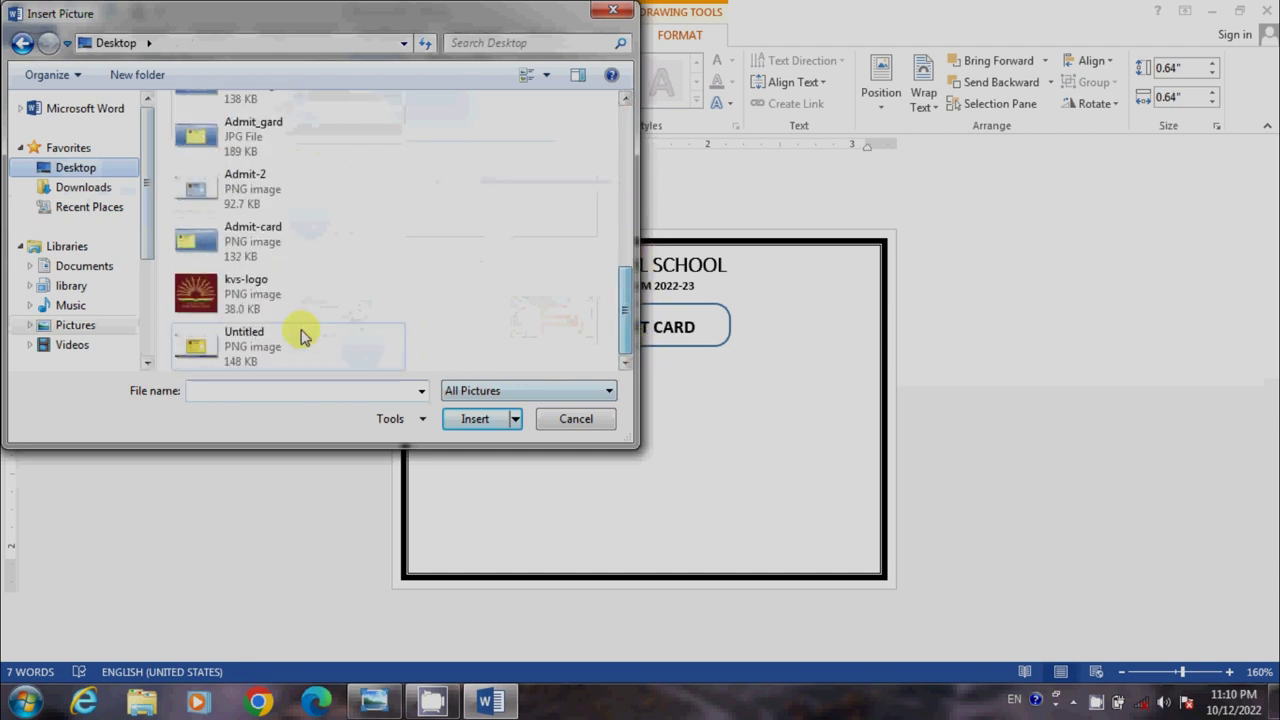
{"action": "left_click", "coordinate": [285, 294]}
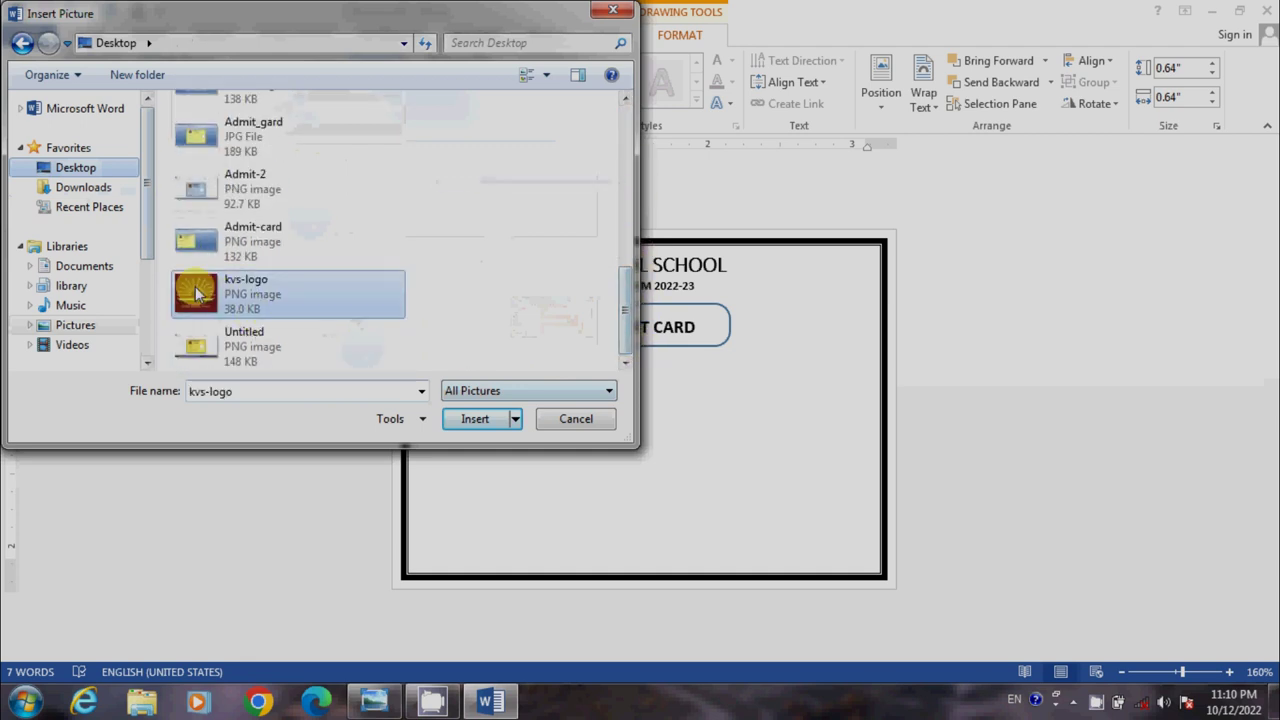
{"action": "left_click", "coordinate": [475, 419]}
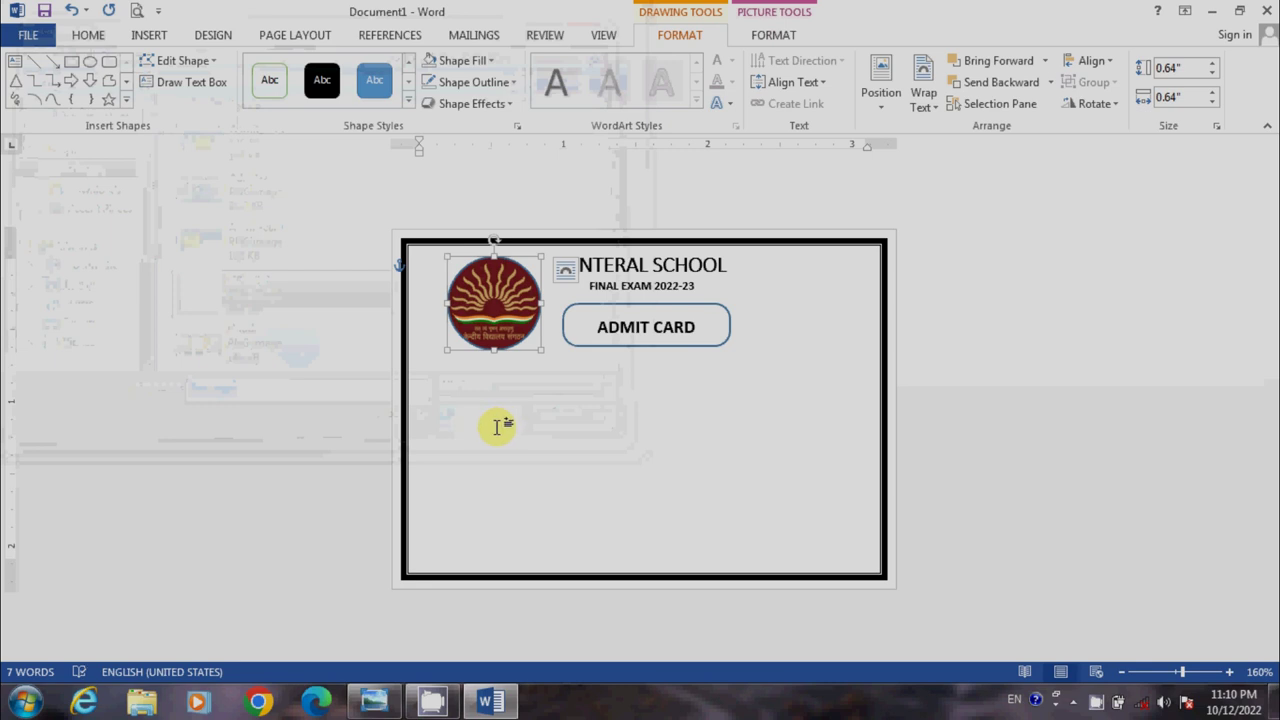
{"action": "left_click", "coordinate": [498, 428]}
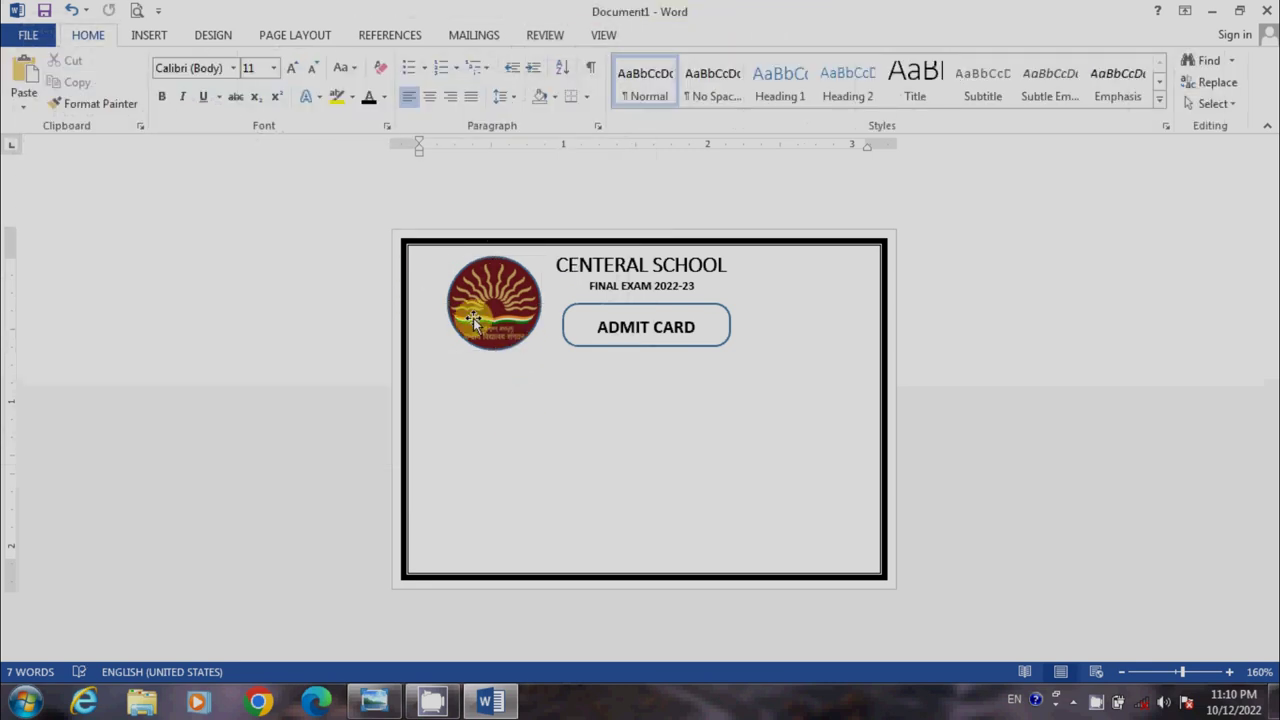
- Give the logo circle a 1½ pt outline weight
{"action": "left_click", "coordinate": [473, 318]}
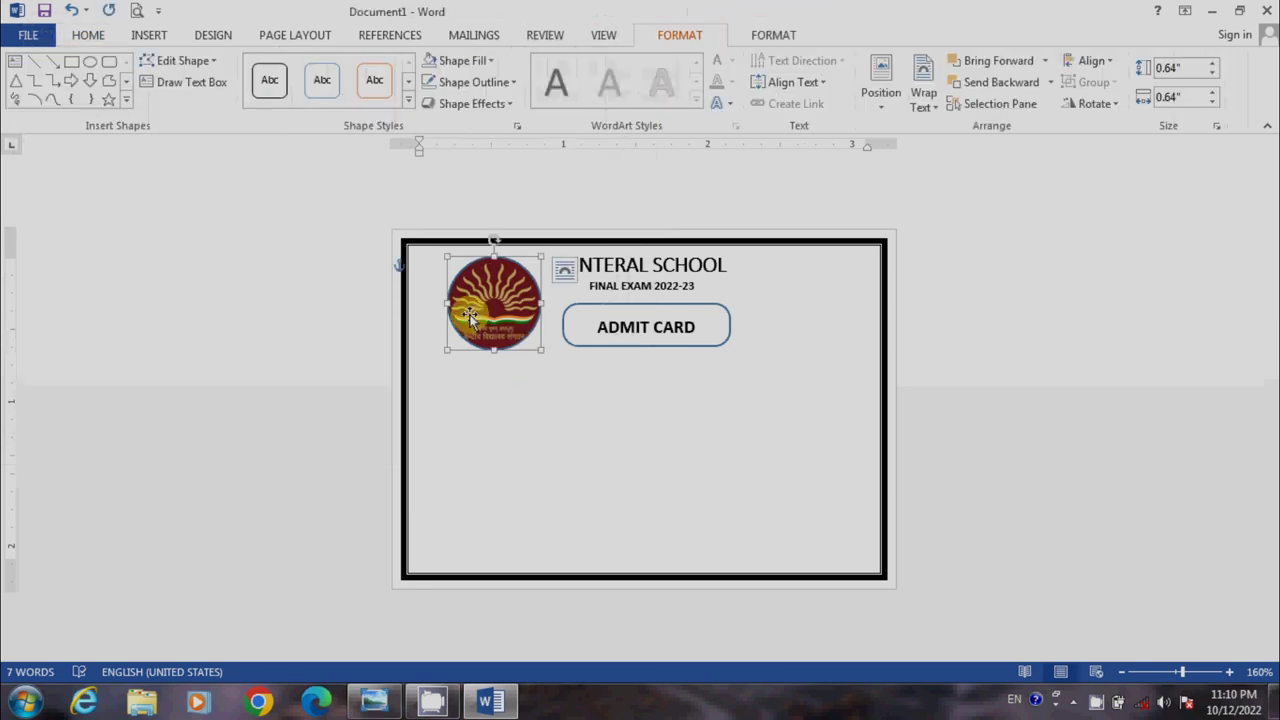
{"action": "left_click", "coordinate": [503, 82]}
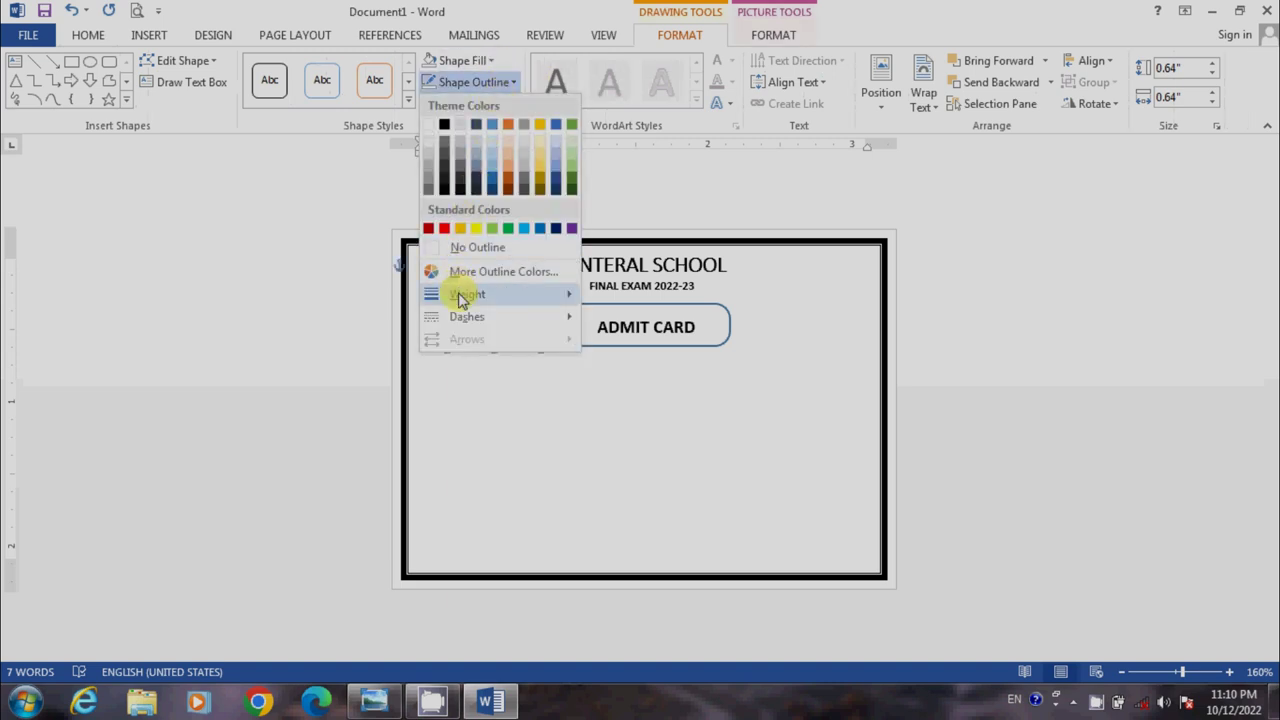
{"action": "mouse_move", "coordinate": [467, 294]}
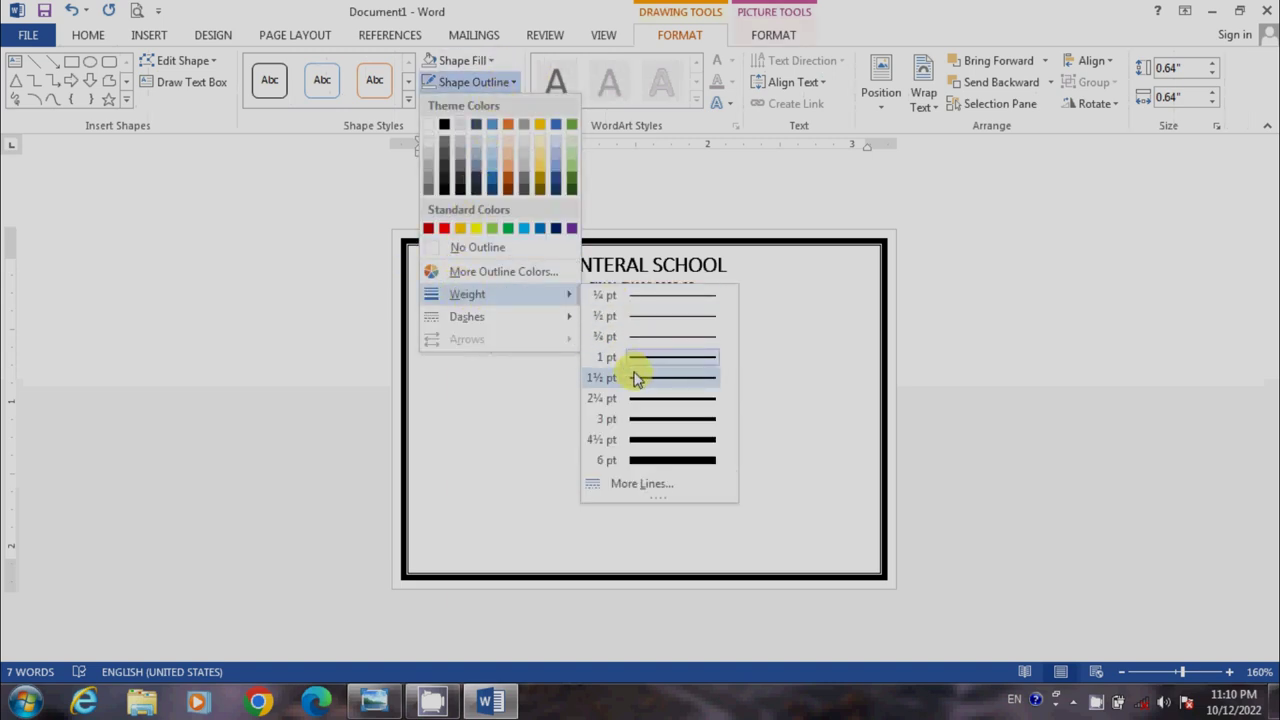
{"action": "left_click", "coordinate": [636, 378]}
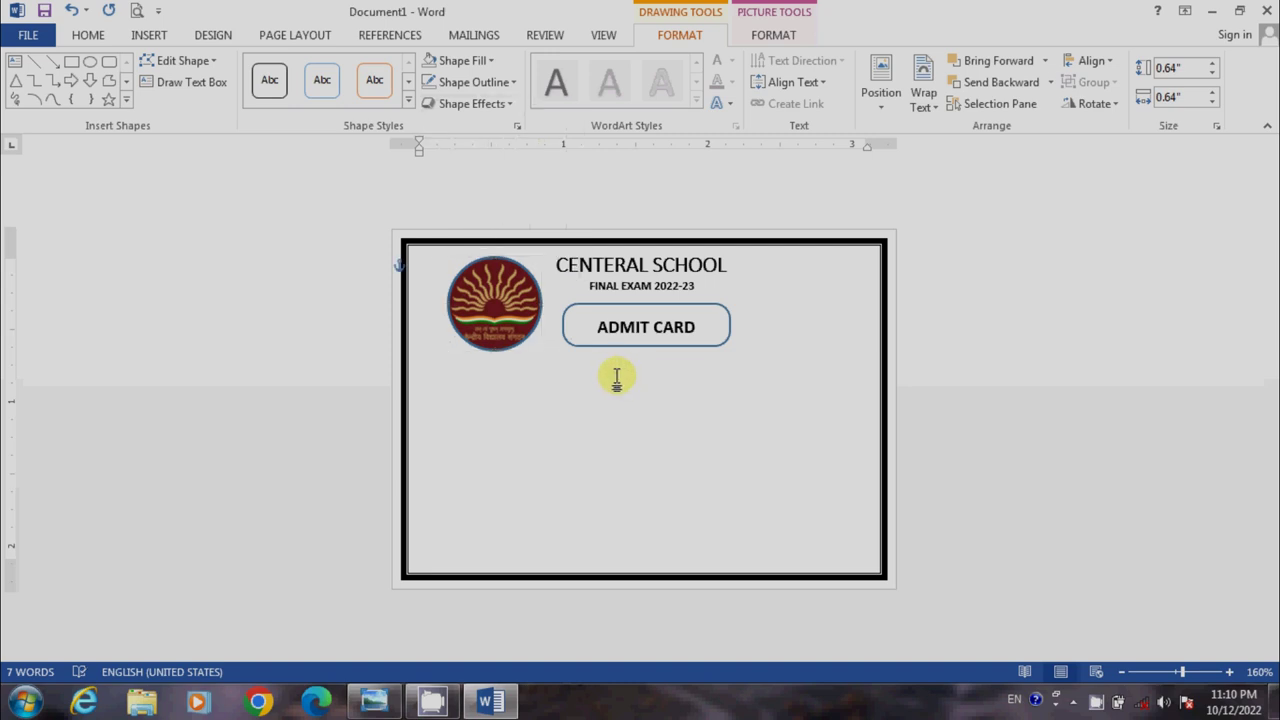
{"action": "left_click", "coordinate": [619, 376]}
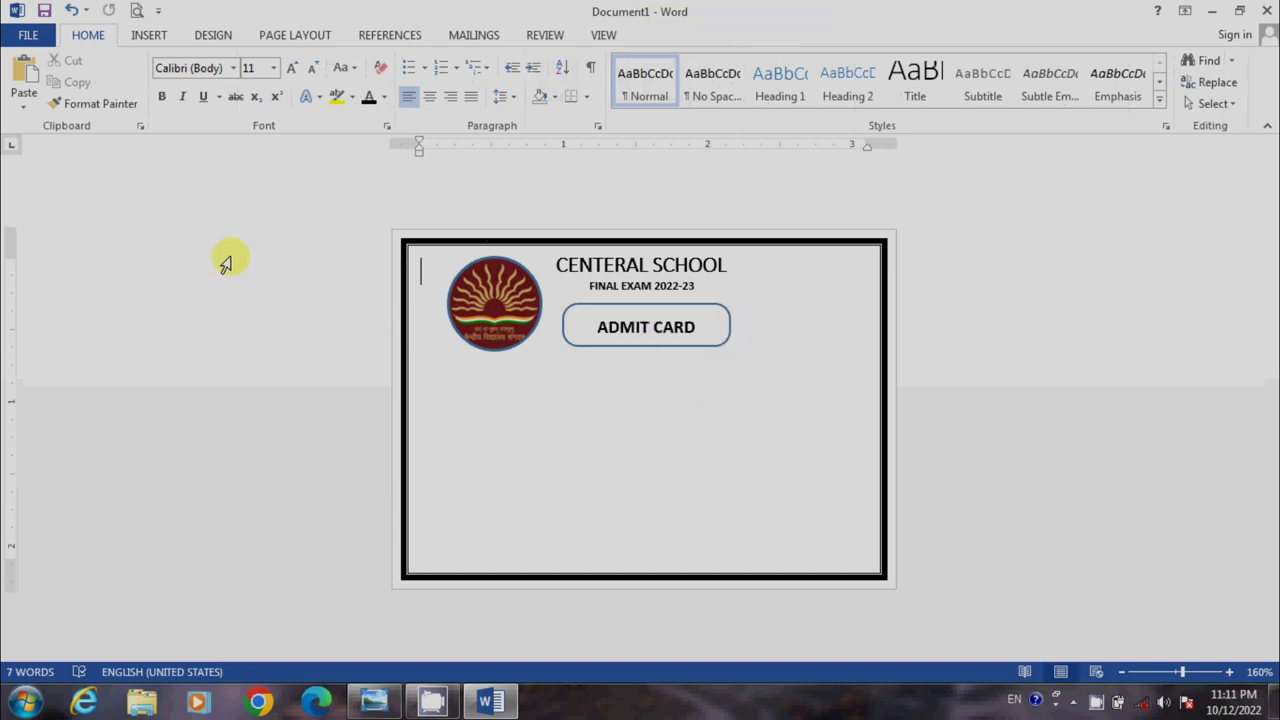
- Draw a text box under ADMIT CARD and type the bold label 'Name of Student'
{"action": "left_click", "coordinate": [164, 38]}
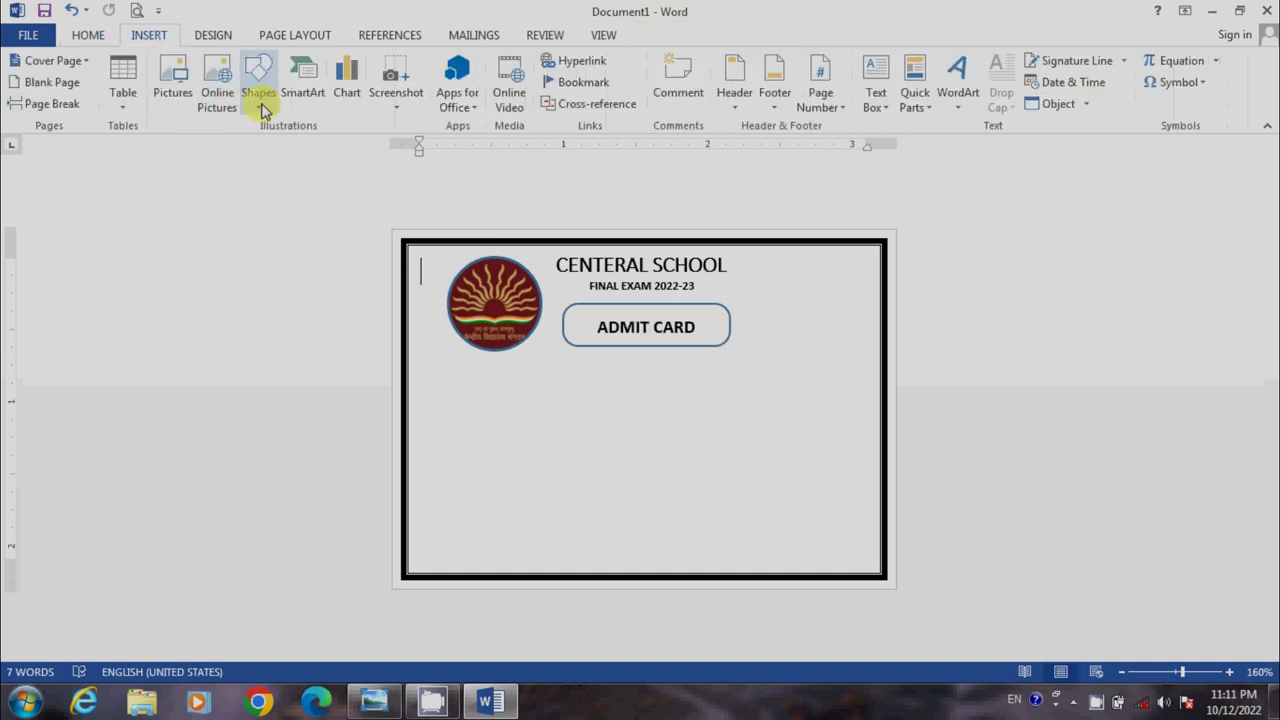
{"action": "left_click", "coordinate": [257, 98]}
{"action": "left_click", "coordinate": [251, 148]}
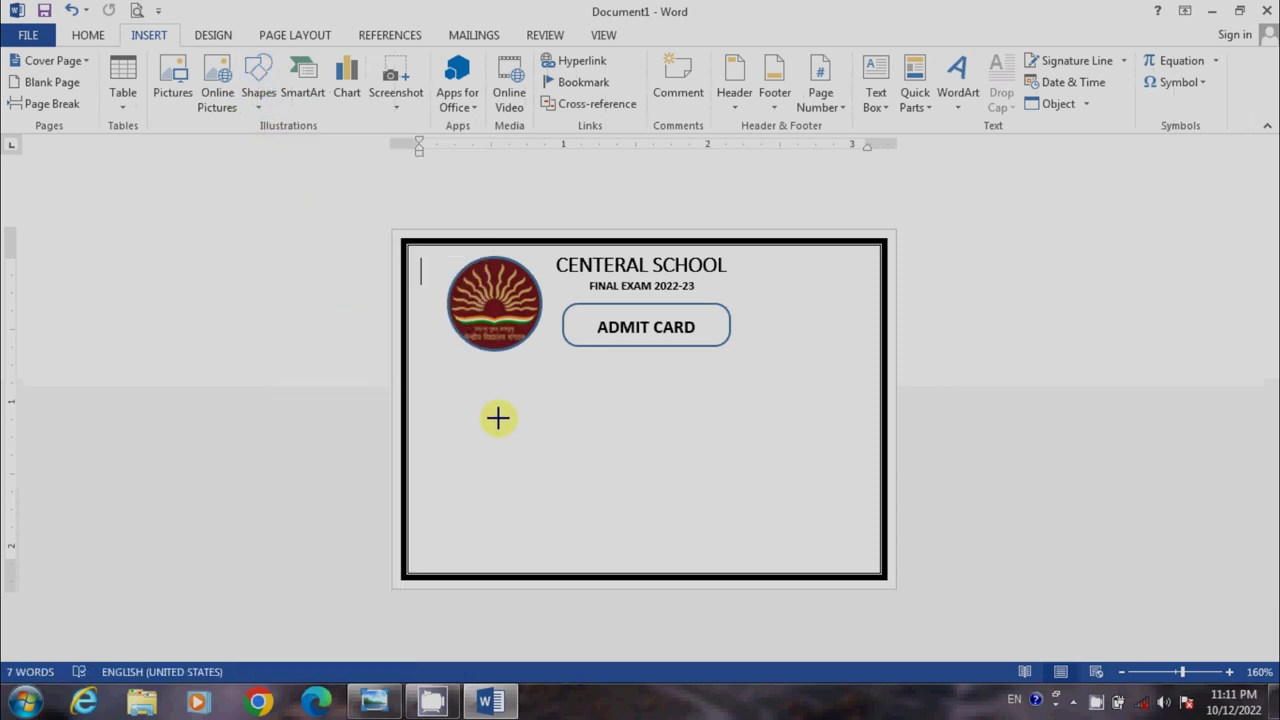
{"action": "left_click_drag", "start_coordinate": [443, 378], "coordinate": [807, 538]}
{"action": "type", "text": "n"}
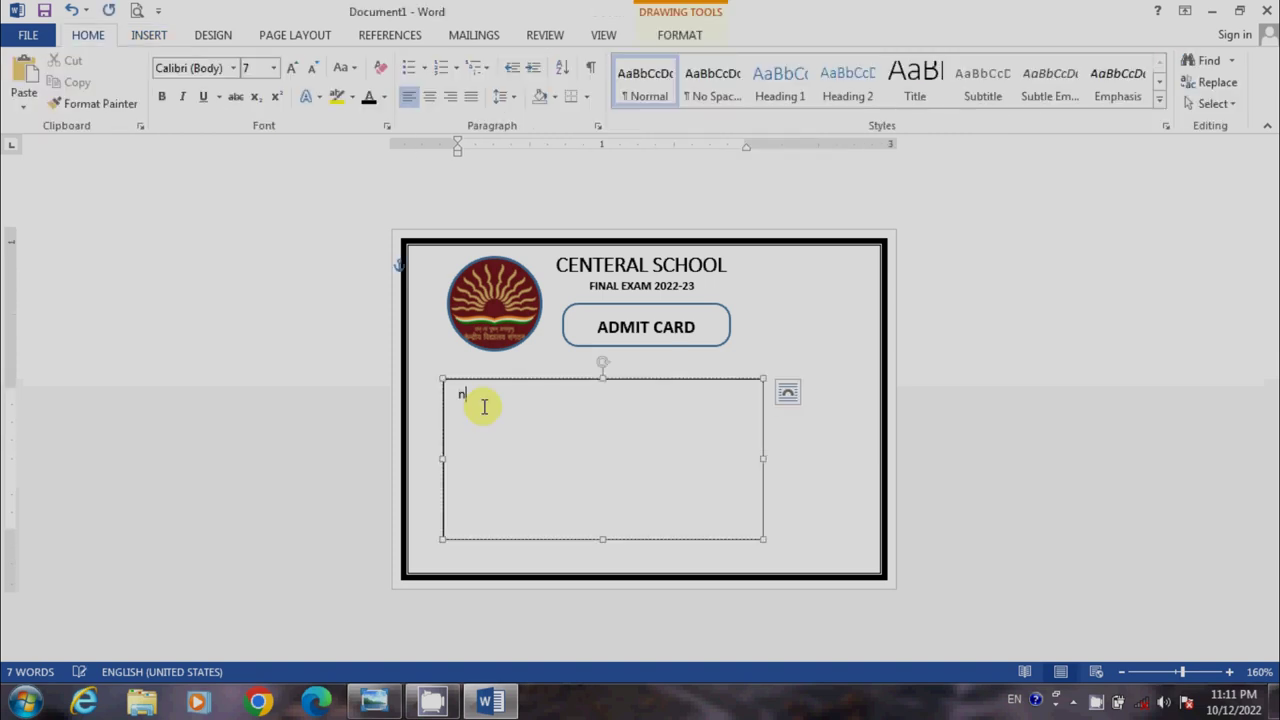
{"action": "type", "text": "AME "}
{"action": "type", "text": "of "}
{"action": "type", "text": "St"}
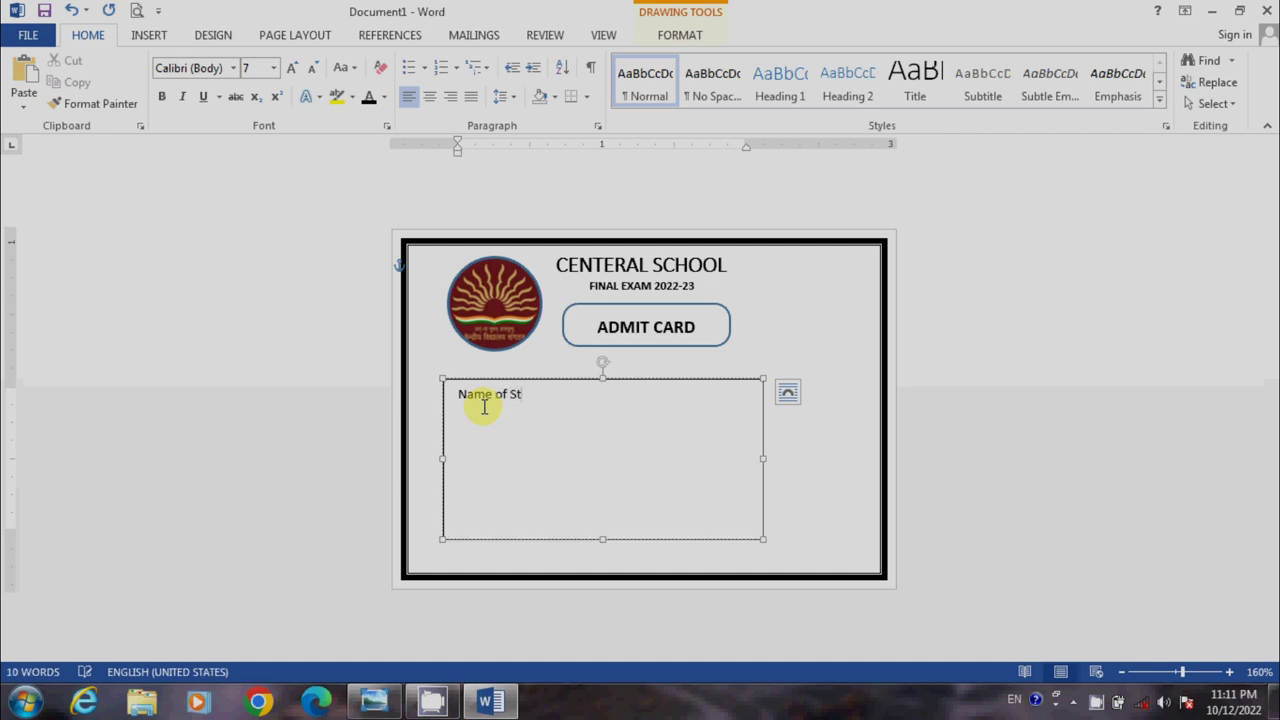
{"action": "type", "text": "uden"}
{"action": "type", "text": "t"}
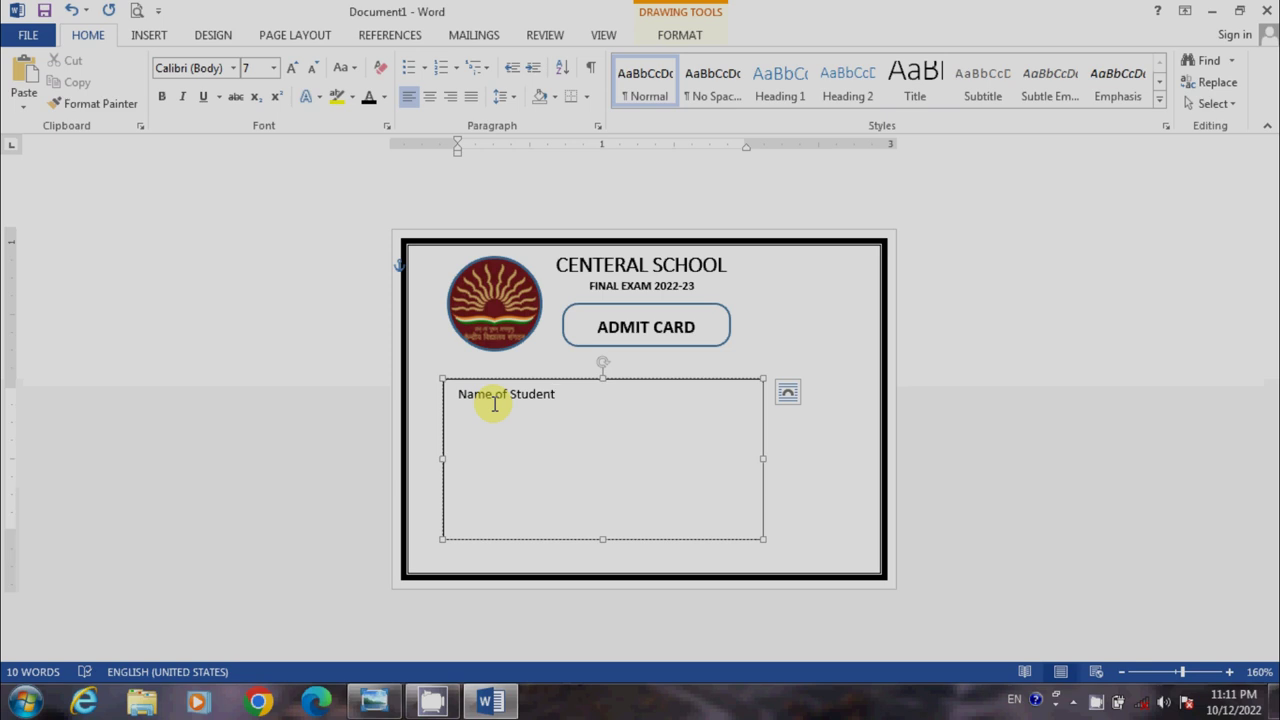
{"action": "left_click_drag", "start_coordinate": [557, 391], "coordinate": [457, 393]}
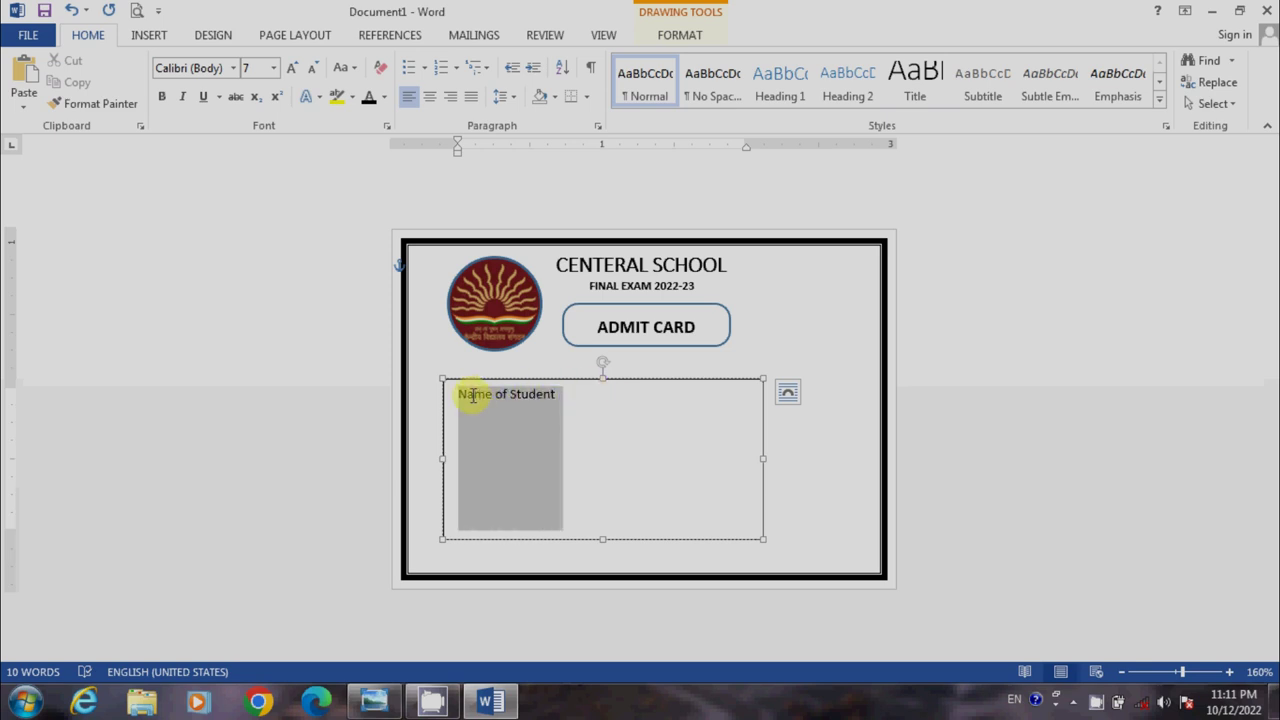
{"action": "left_click", "coordinate": [162, 97]}
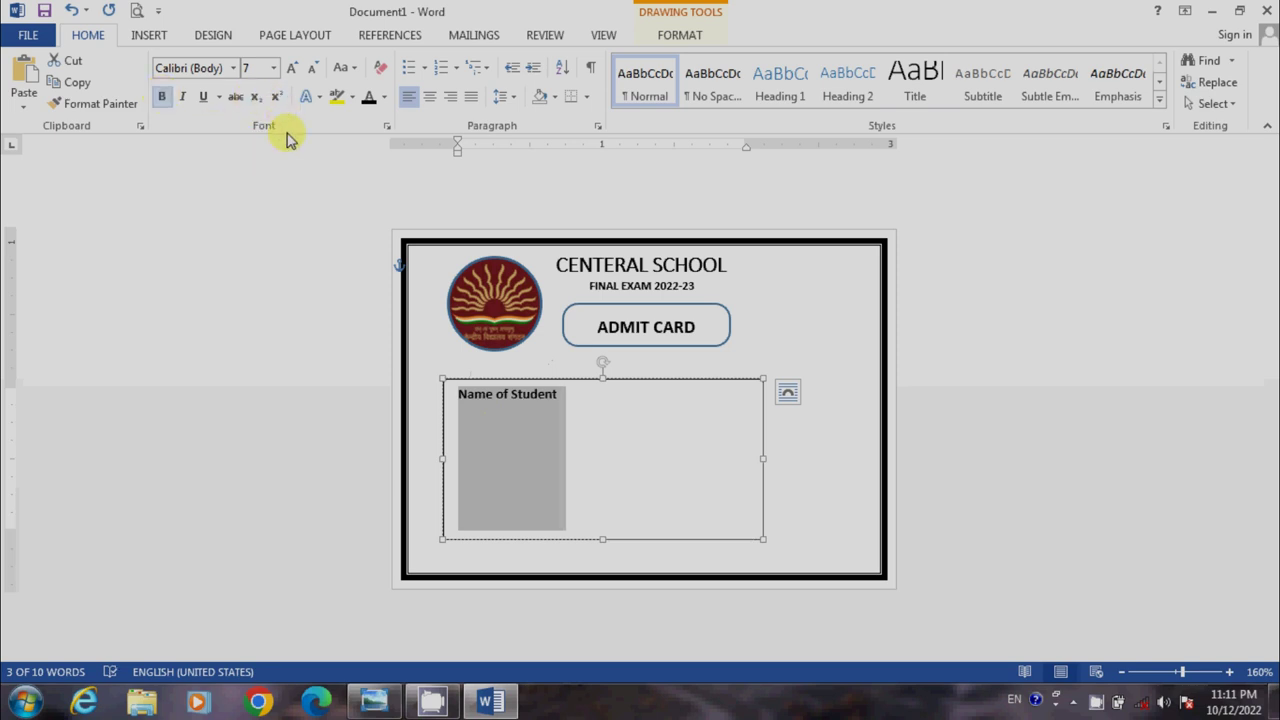
{"action": "left_click", "coordinate": [569, 400]}
{"action": "type", "text": ":"}
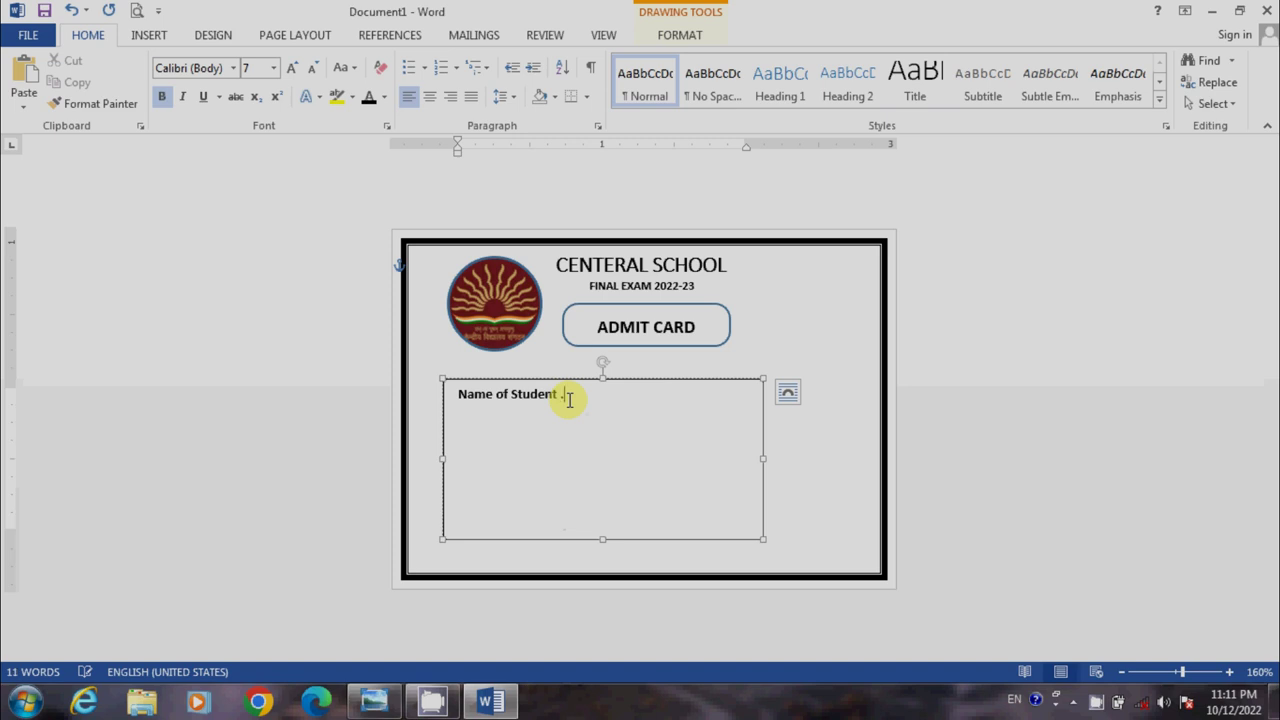
- Type dotted blanks for Name of Student, Fathers Name, Class and Section, then an 'Instruction:' line
{"action": "type", "text": "............................................................"}
{"action": "key", "text": "Return"}
{"action": "type", "text": "F"}
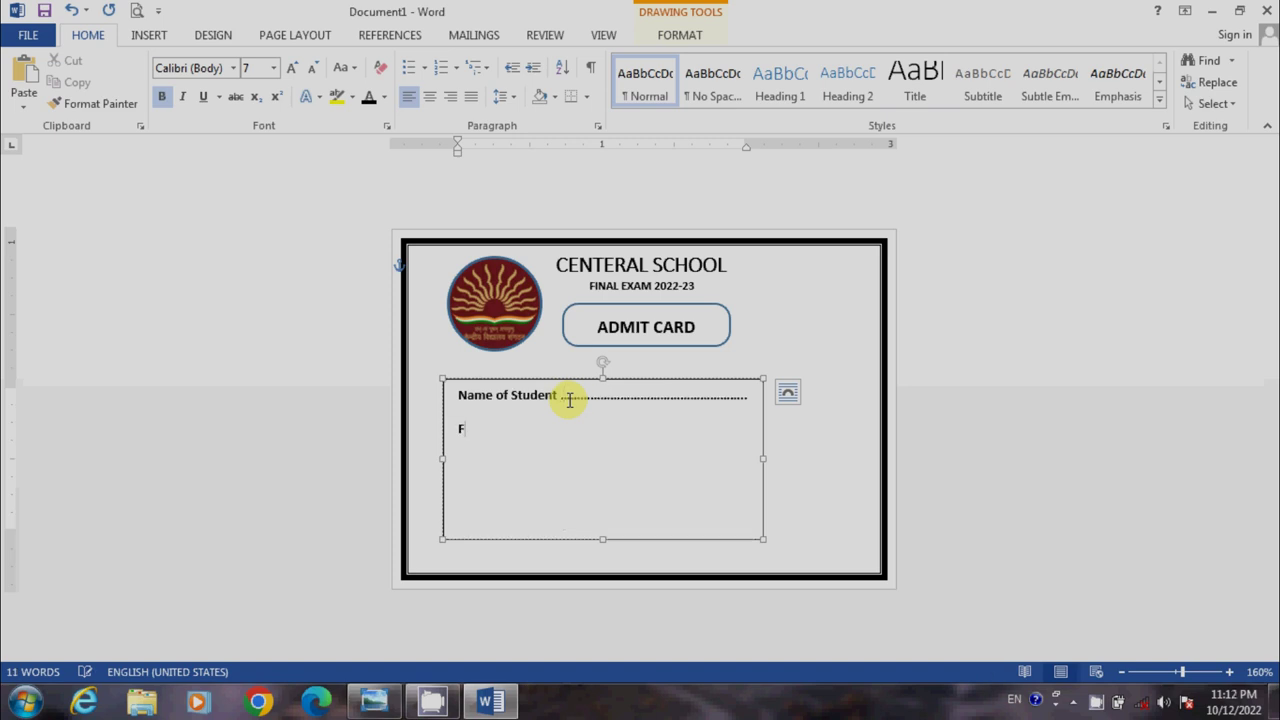
{"action": "type", "text": "at"}
{"action": "type", "text": "h"}
{"action": "type", "text": "ers"}
{"action": "type", "text": " Na"}
{"action": "type", "text": "me"}
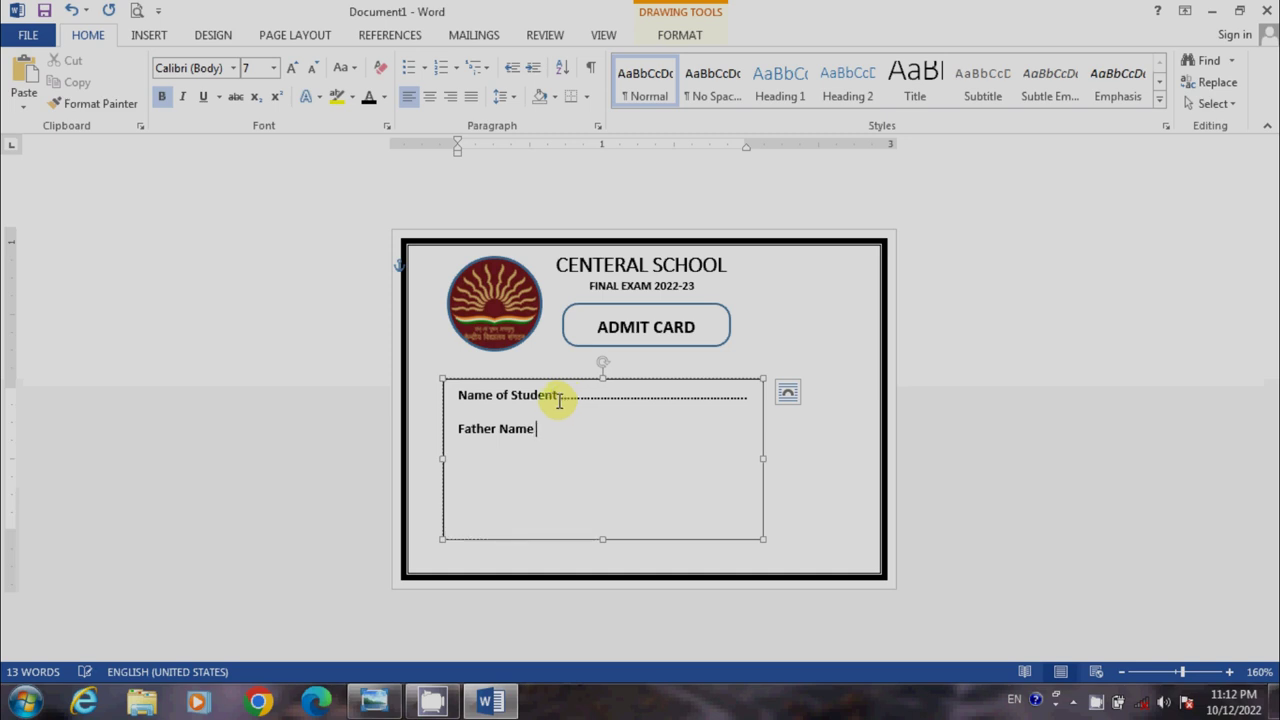
{"action": "type", "text": " ........................................................"}
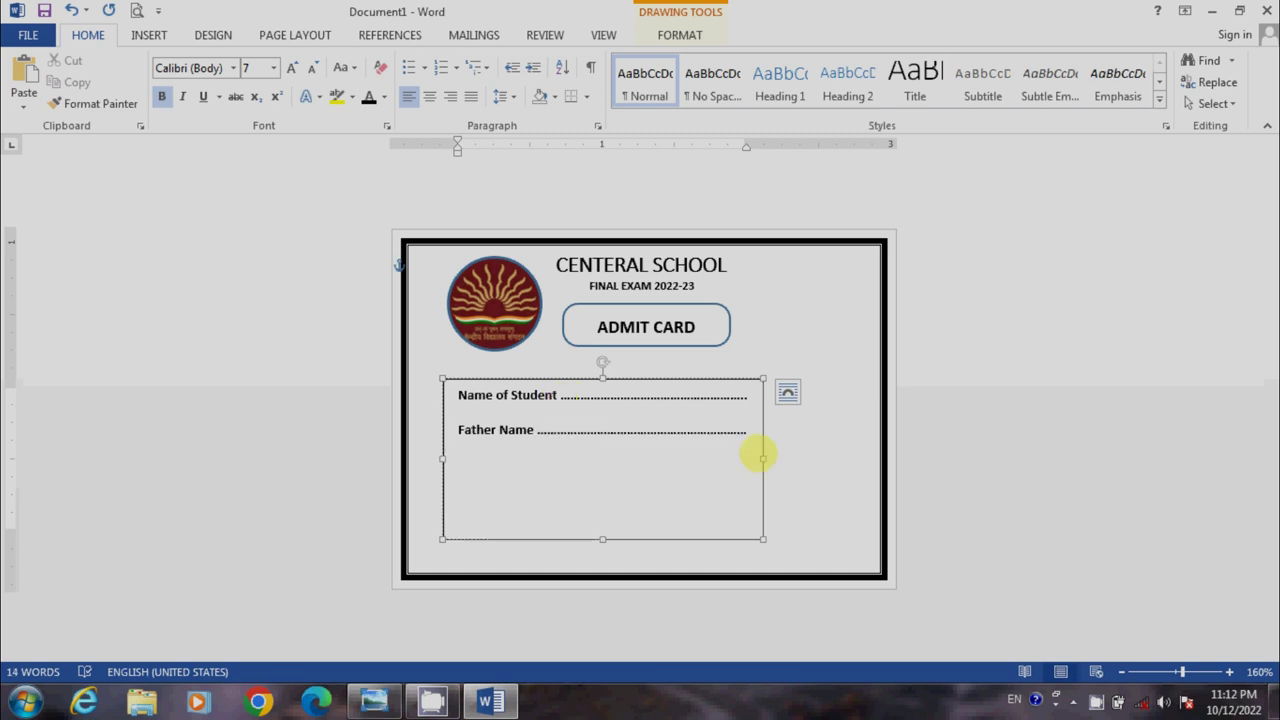
{"action": "type", "text": "Class"}
{"action": "type", "text": "........................."}
{"action": "type", "text": "....."}
{"action": "key", "text": "BackSpace"}
{"action": "key", "text": "BackSpace"}
{"action": "key", "text": "BackSpace"}
{"action": "type", "text": "Se"}
{"action": "type", "text": "c"}
{"action": "type", "text": "tion "}
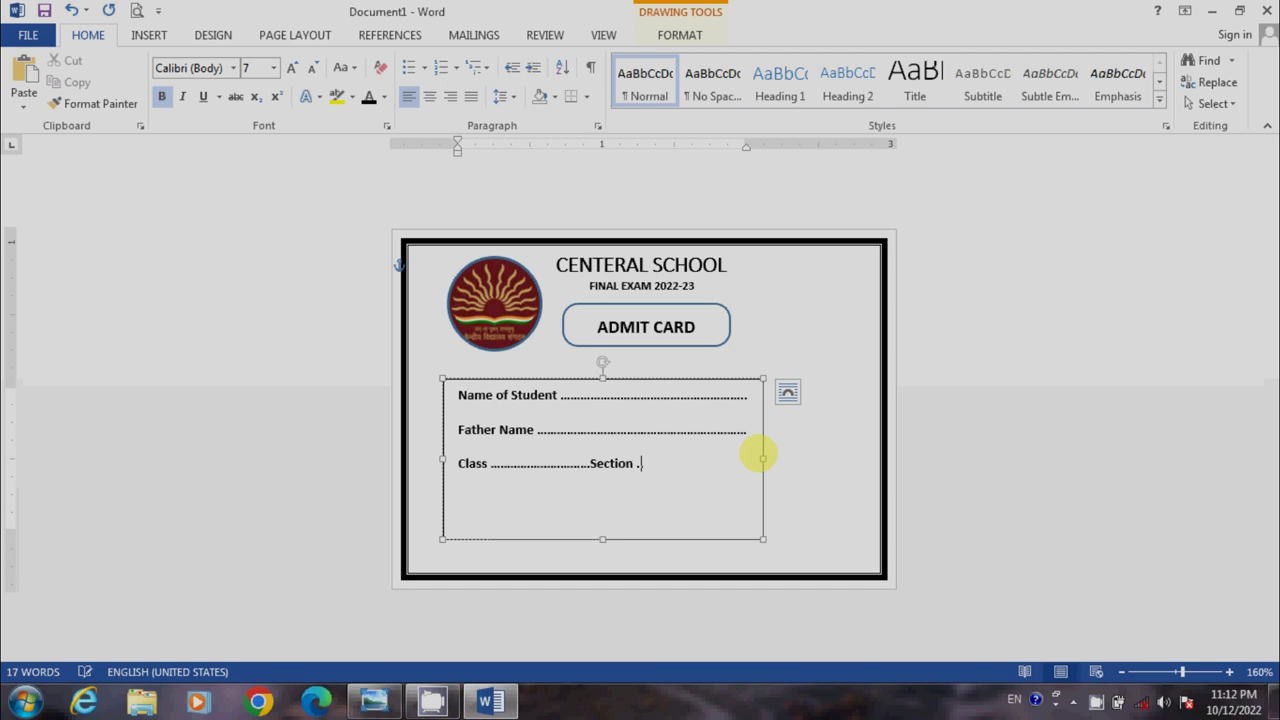
{"action": "type", "text": "............................"}
{"action": "key", "text": "Return"}
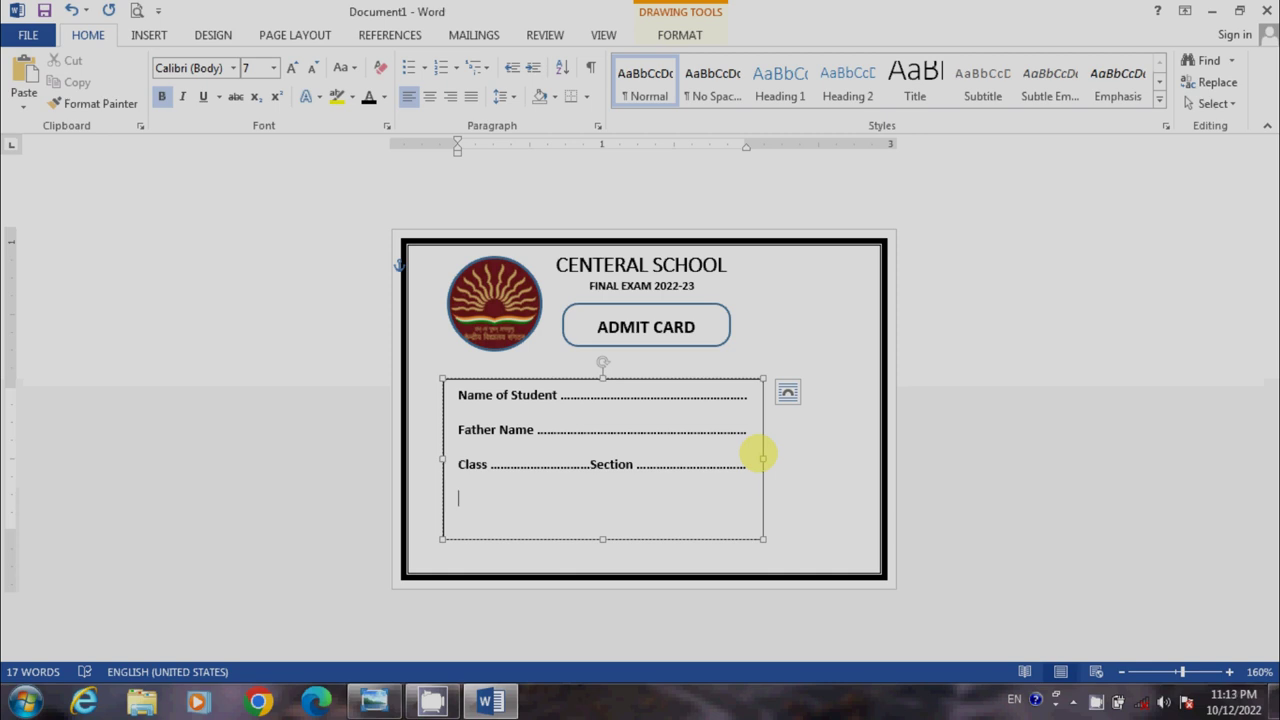
{"action": "key", "text": "Return"}
{"action": "type", "text": "ns"}
{"action": "type", "text": "tr"}
{"action": "type", "text": "uctio"}
{"action": "type", "text": "n"}
{"action": "type", "text": ":"}
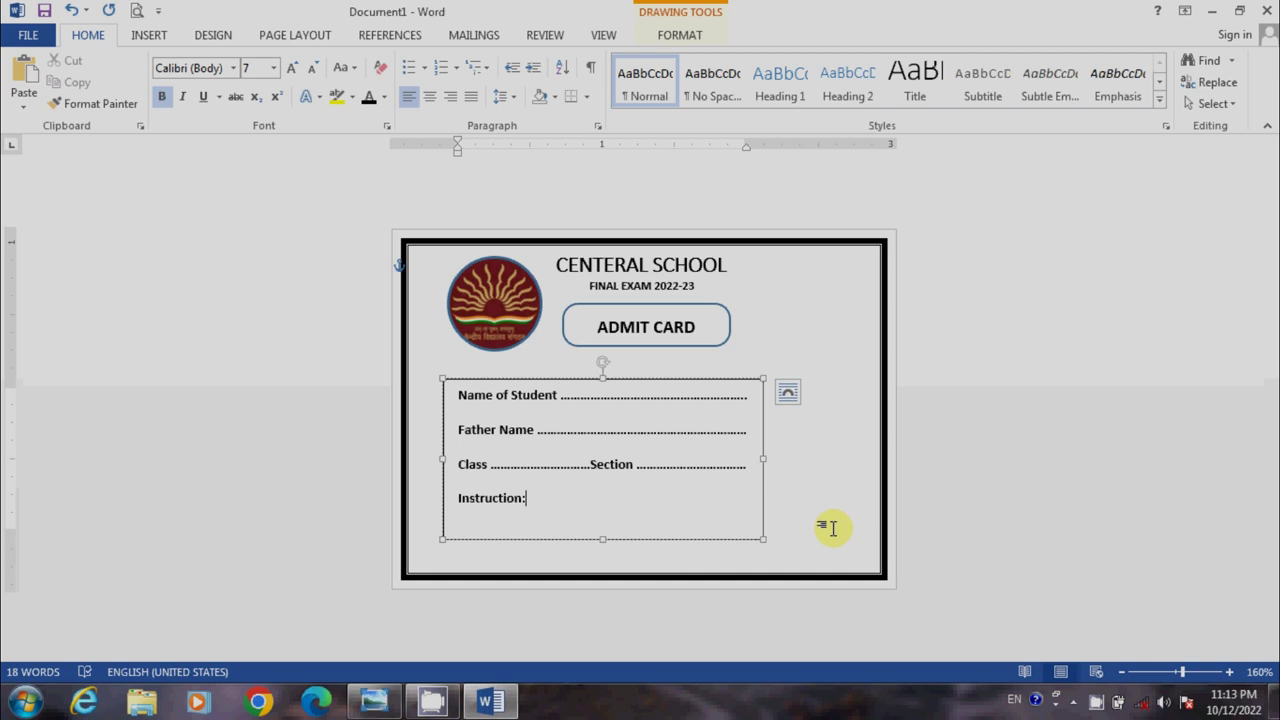
{"action": "key", "text": "Return"}
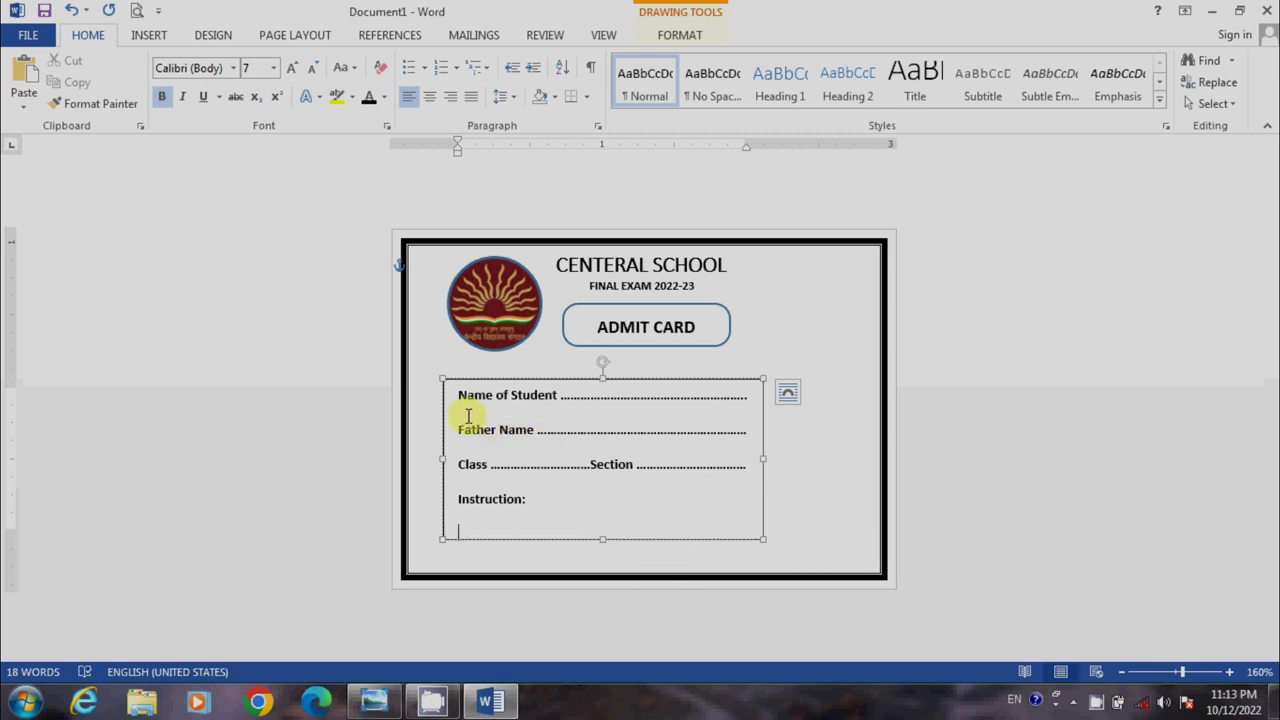
- Give the three detail lines 1.5 line spacing with no space after paragraphs
{"action": "left_click_drag", "start_coordinate": [458, 398], "coordinate": [728, 470]}
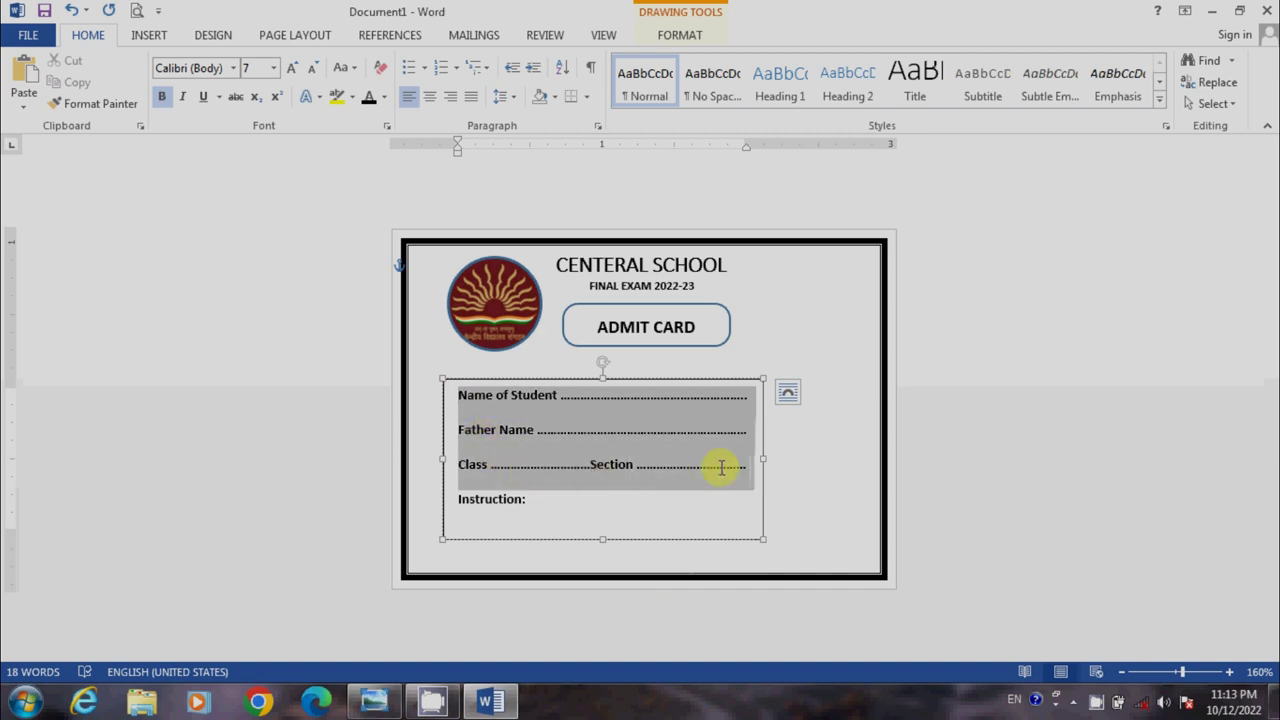
{"action": "left_click", "coordinate": [516, 100]}
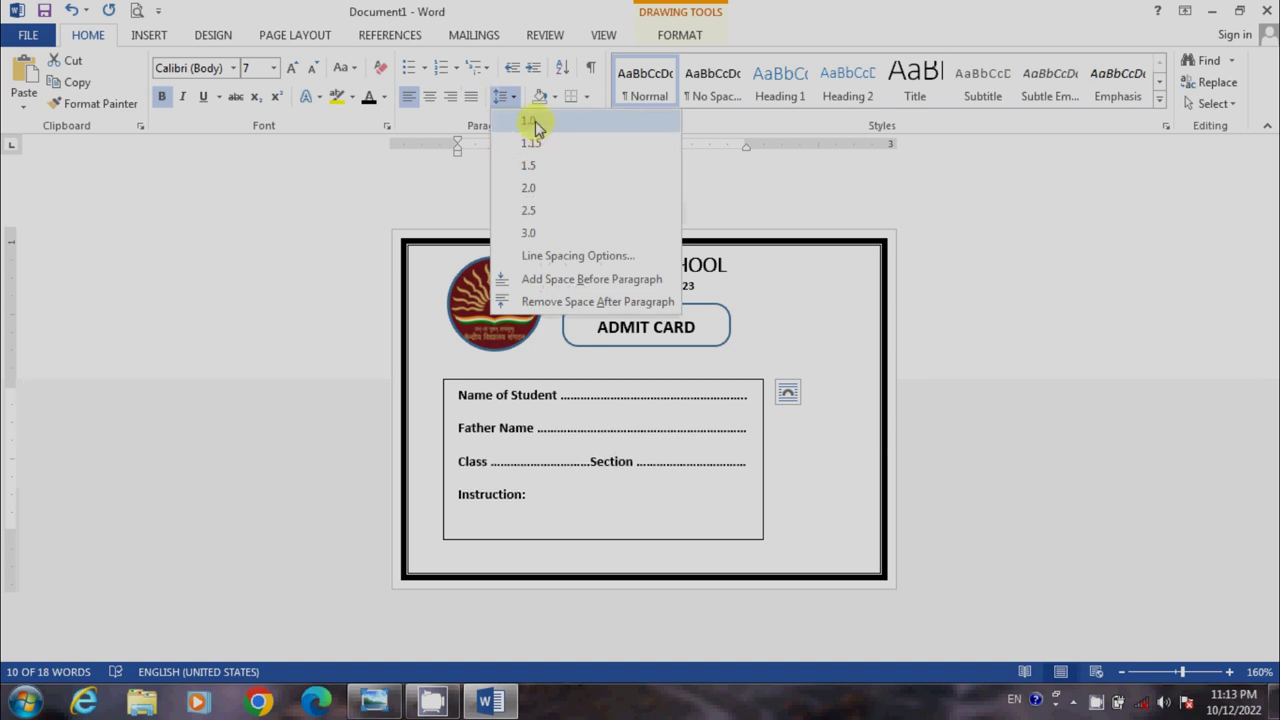
{"action": "left_click", "coordinate": [537, 124]}
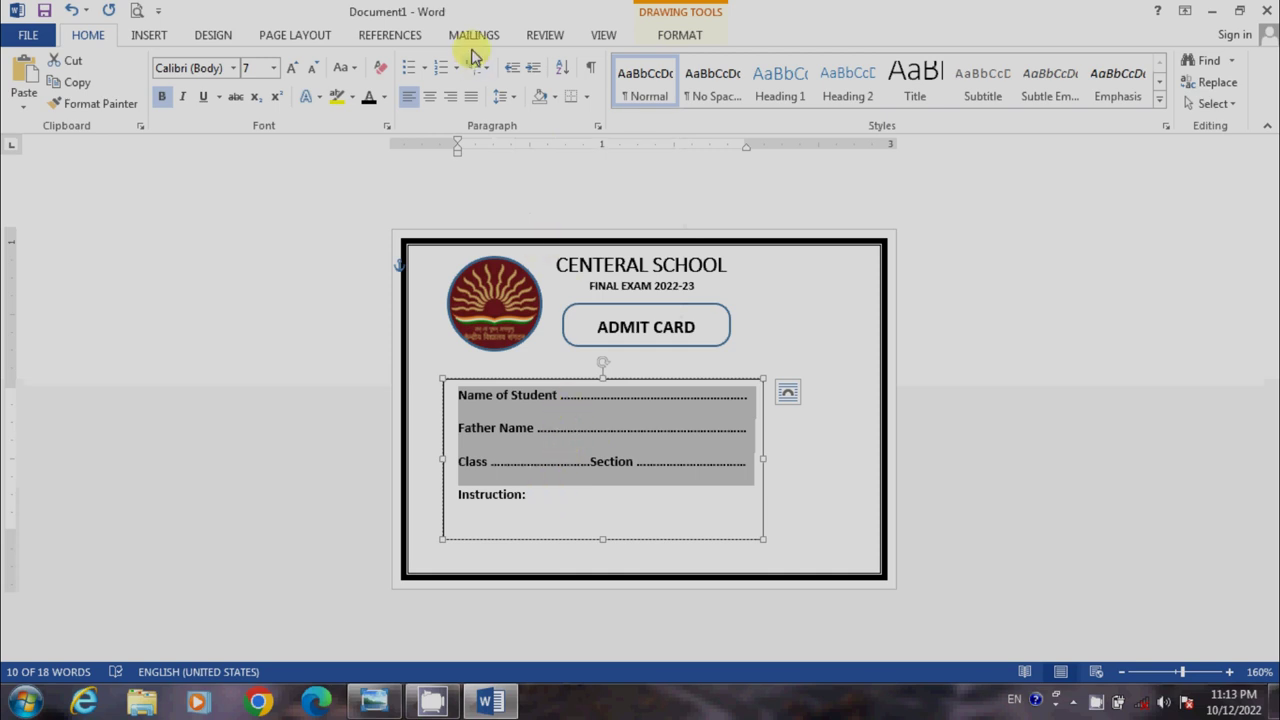
{"action": "left_click", "coordinate": [503, 96]}
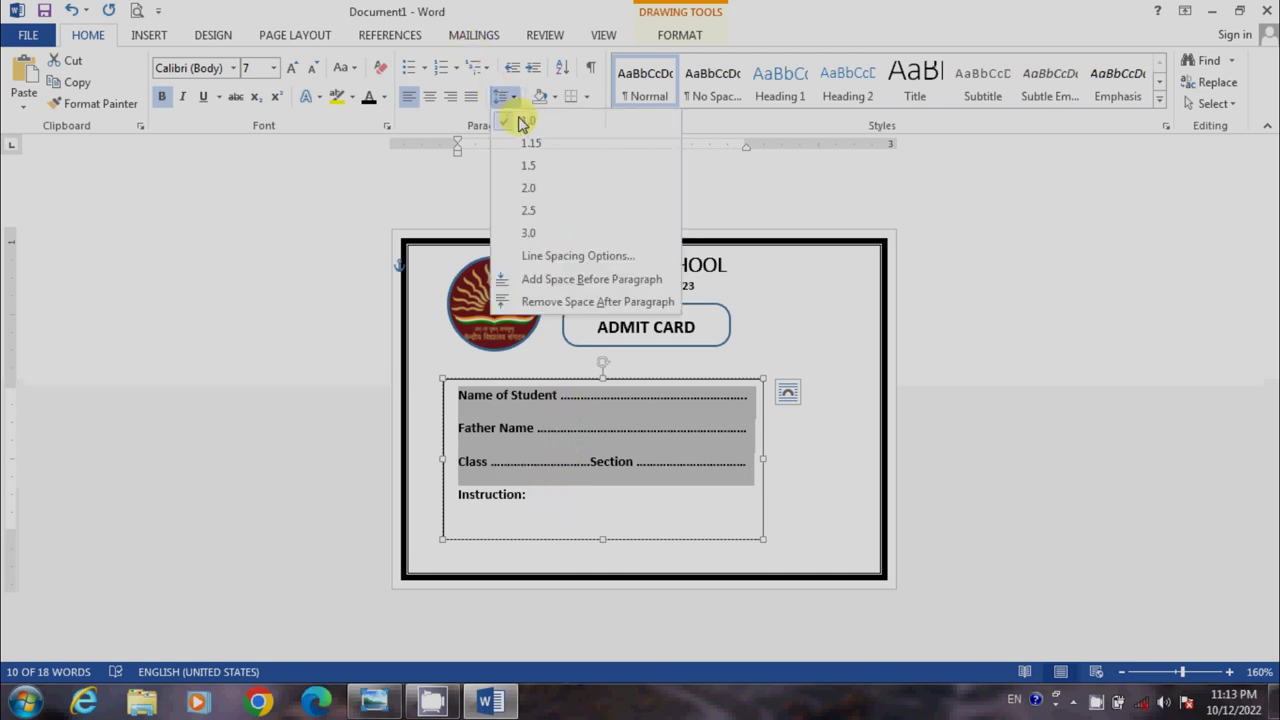
{"action": "left_click", "coordinate": [548, 304]}
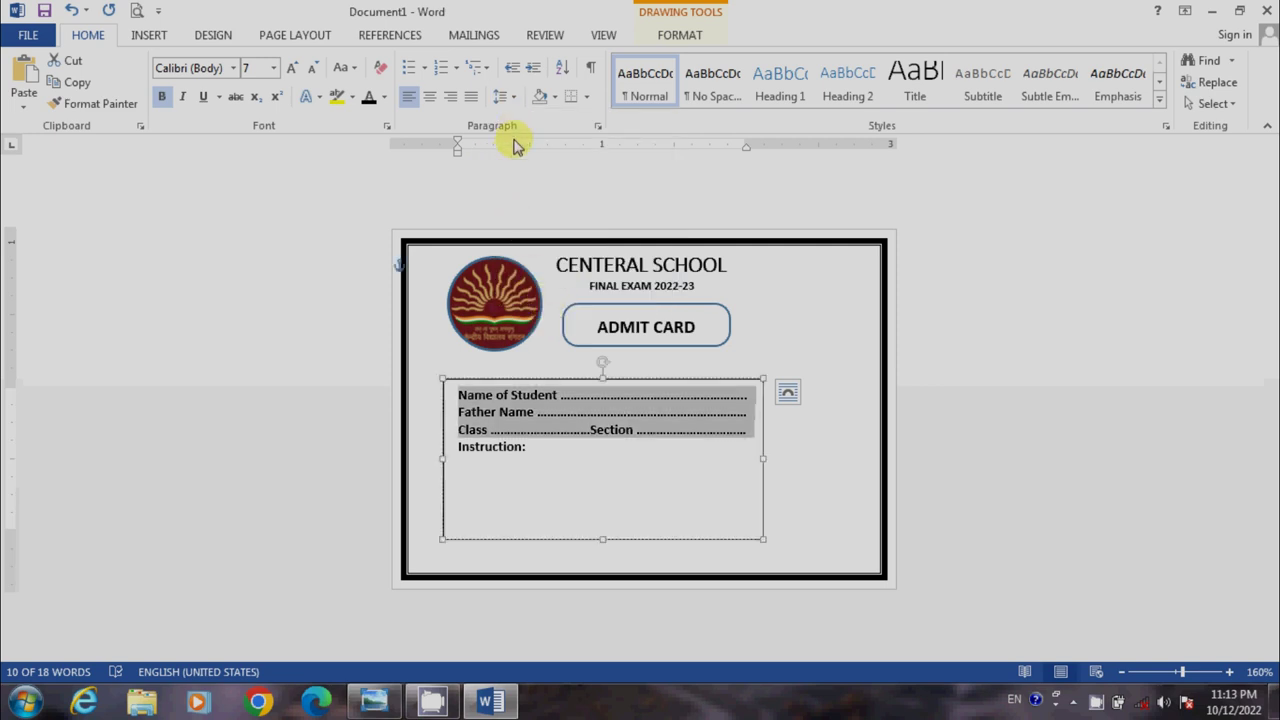
{"action": "left_click", "coordinate": [511, 100]}
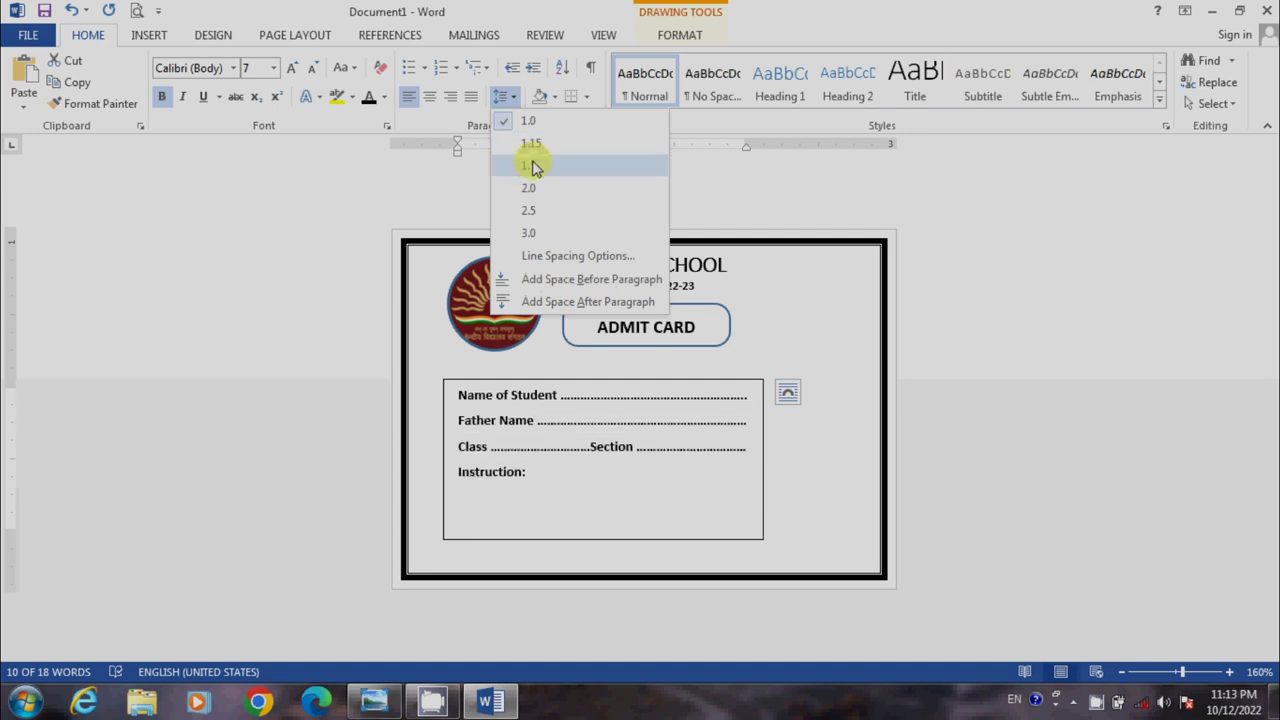
{"action": "left_click", "coordinate": [533, 167]}
{"action": "left_click", "coordinate": [650, 446]}
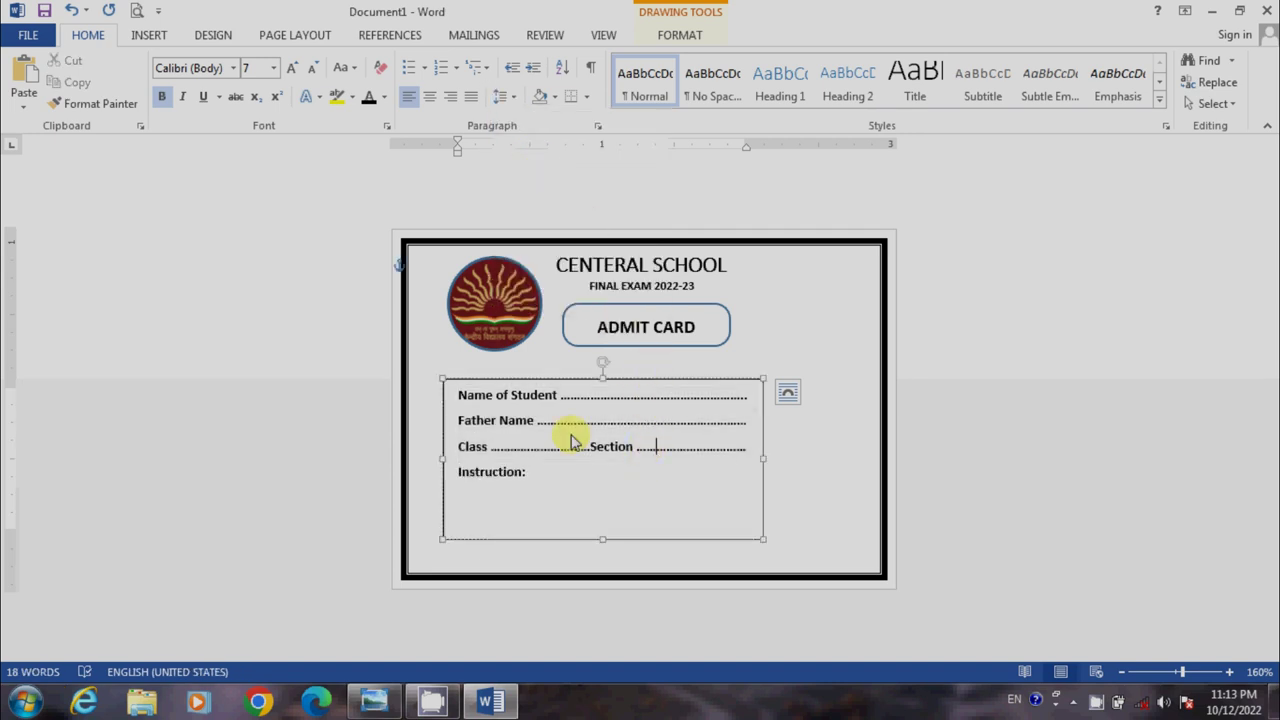
{"action": "left_click", "coordinate": [535, 474]}
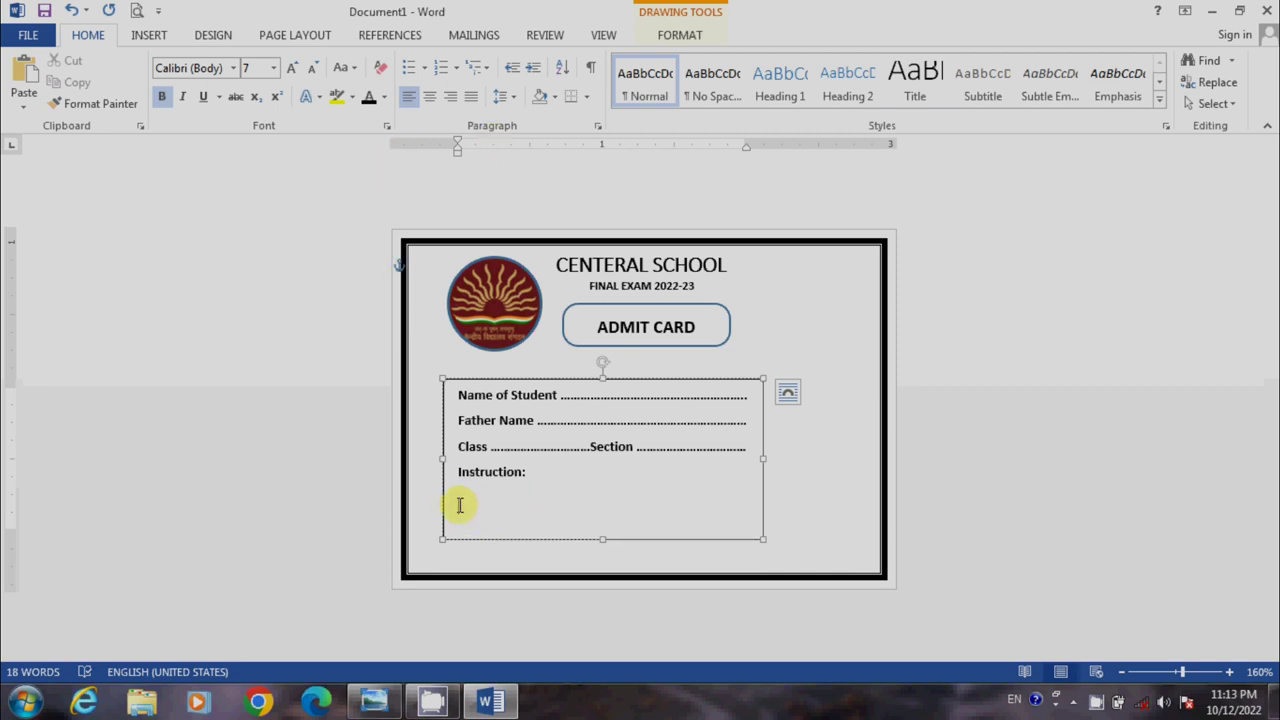
- Start an arrow-bulleted list under Instruction: with reduced indent
{"action": "left_click", "coordinate": [426, 70]}
{"action": "left_click", "coordinate": [422, 170]}
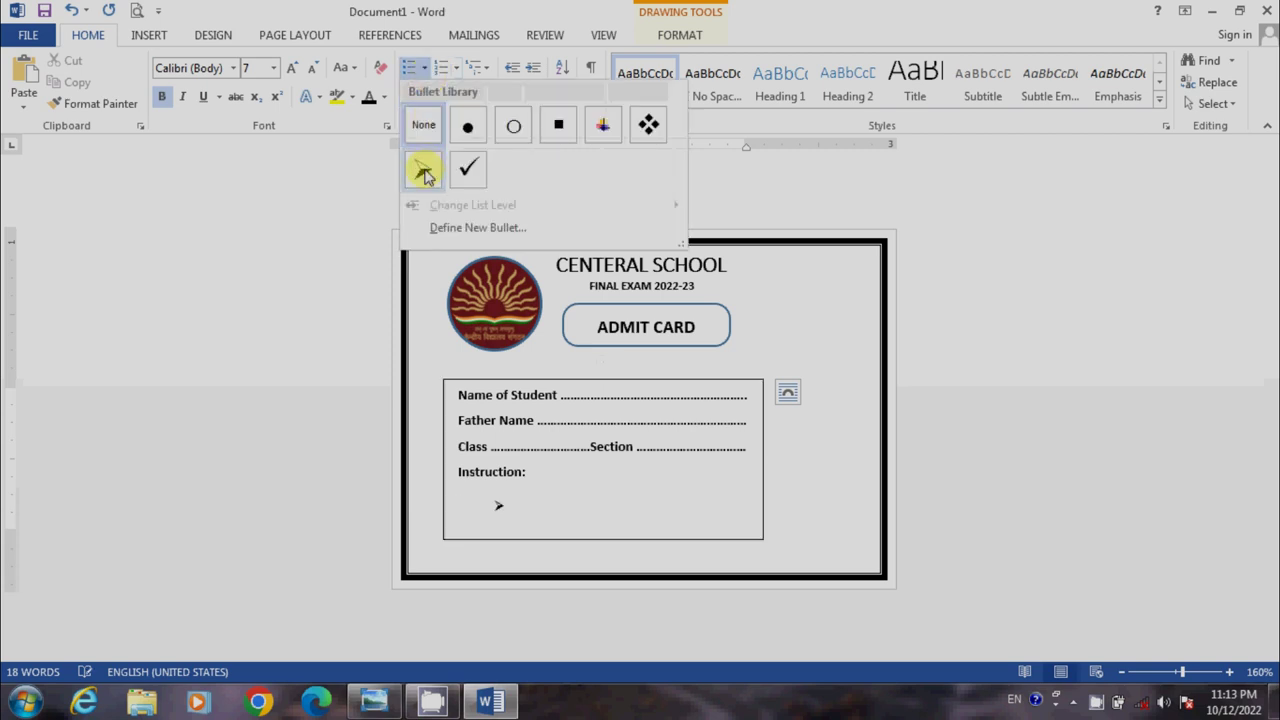
{"action": "left_click", "coordinate": [512, 67]}
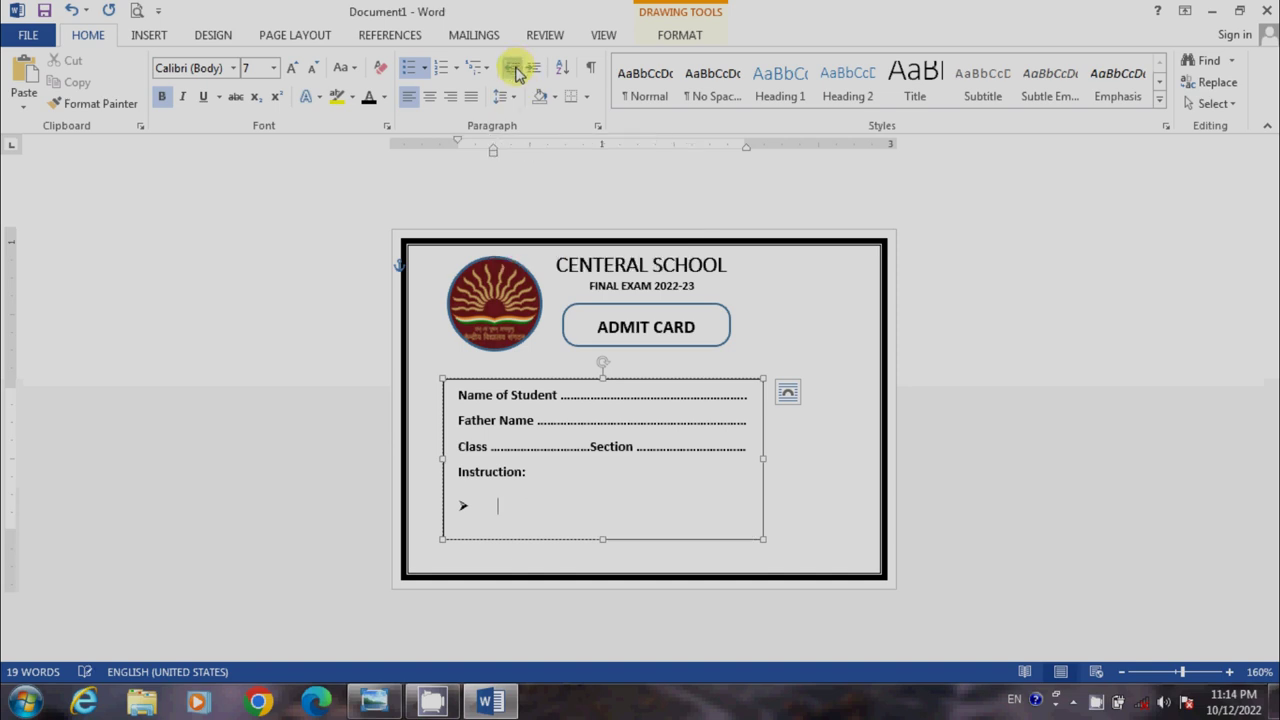
{"action": "left_click", "coordinate": [505, 508]}
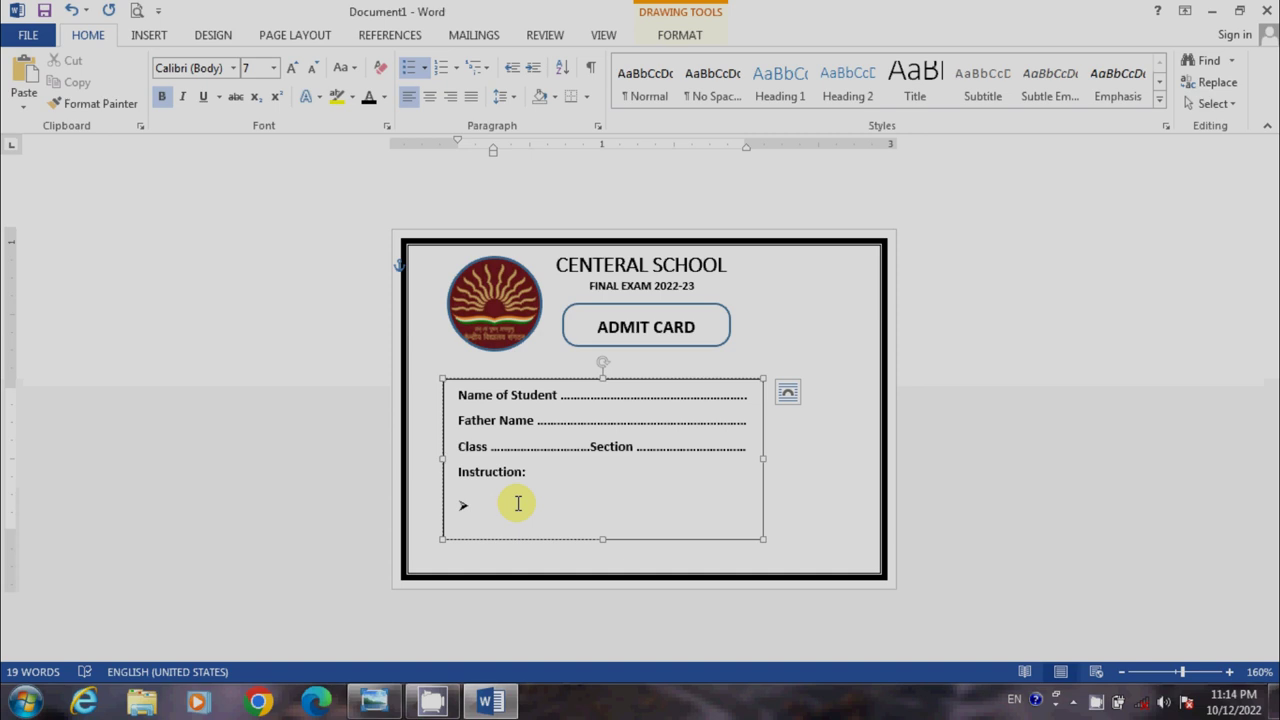
- Type the rules 'Don't carry Mobile on Exam Hall' and 'Don't carry Digital watch in Exam Hall'
{"action": "type", "text": "D"}
{"action": "type", "text": "on't"}
{"action": "type", "text": "car"}
{"action": "type", "text": "ry Mobile on Exam Hall"}
{"action": "key", "text": "Return"}
{"action": "type", "text": "D"}
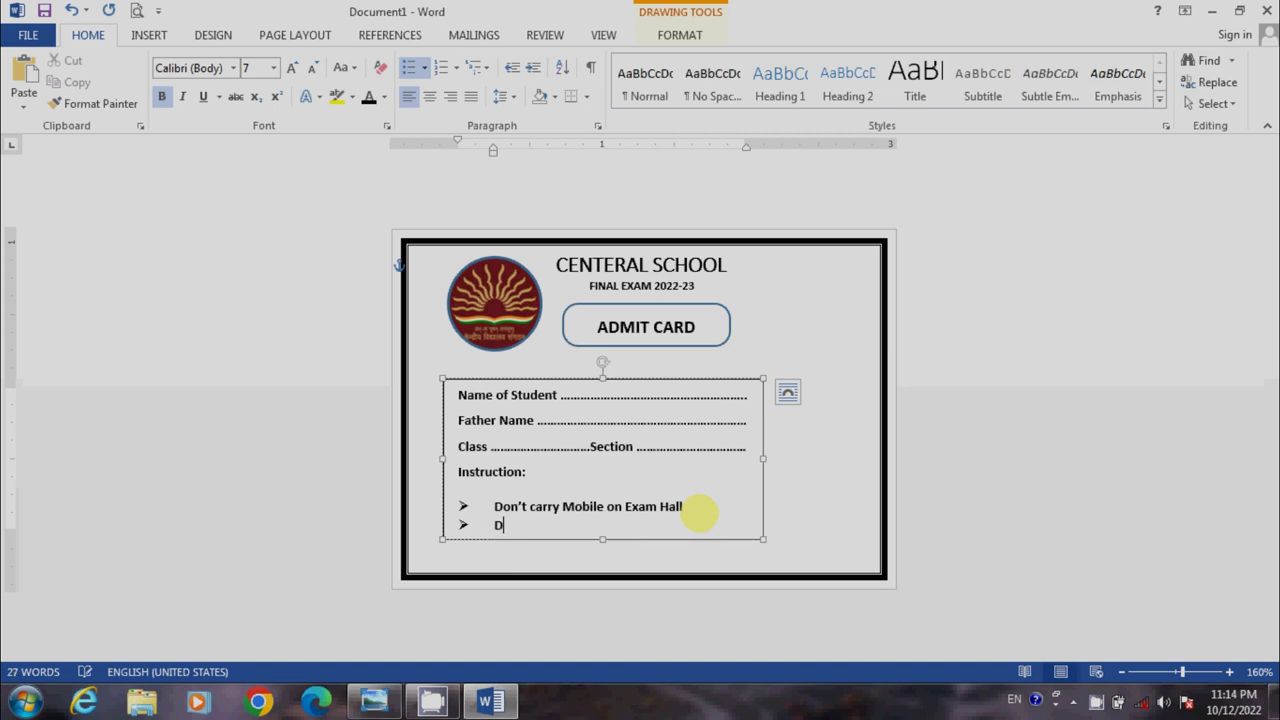
{"action": "type", "text": "on't carry Digital watch in Ex"}
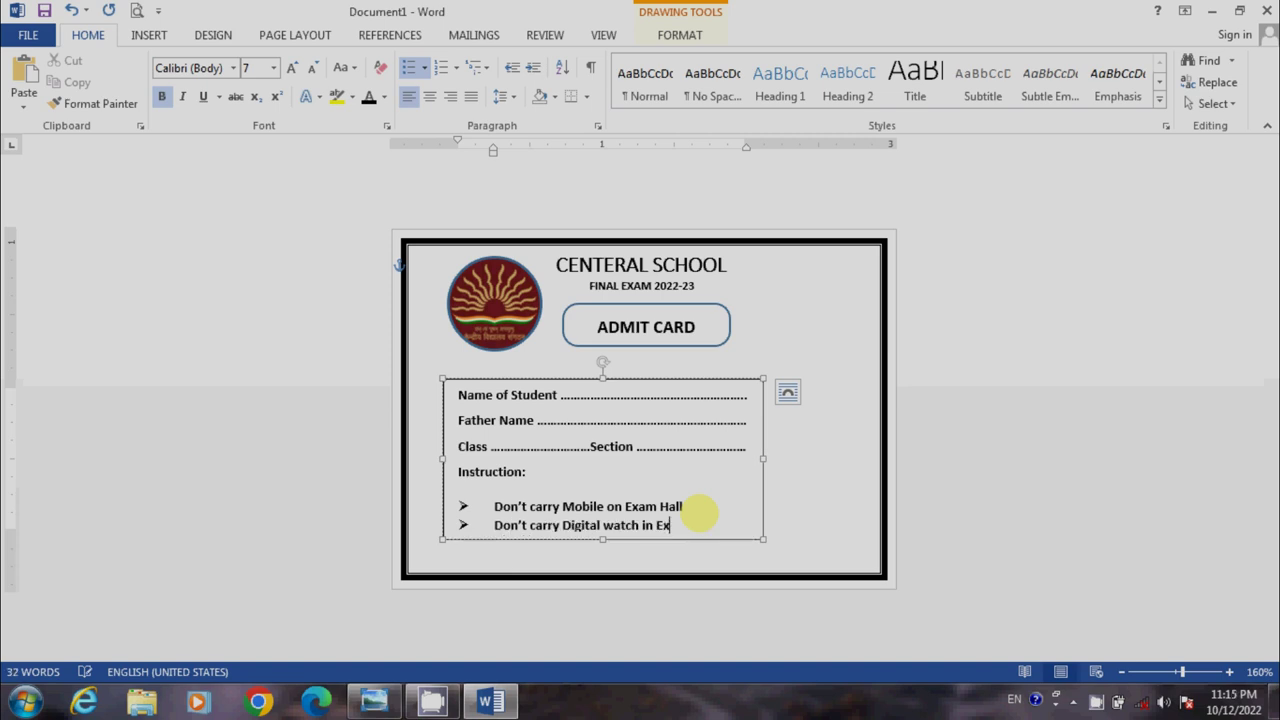
{"action": "type", "text": "ame "}
{"action": "type", "text": "Hall"}
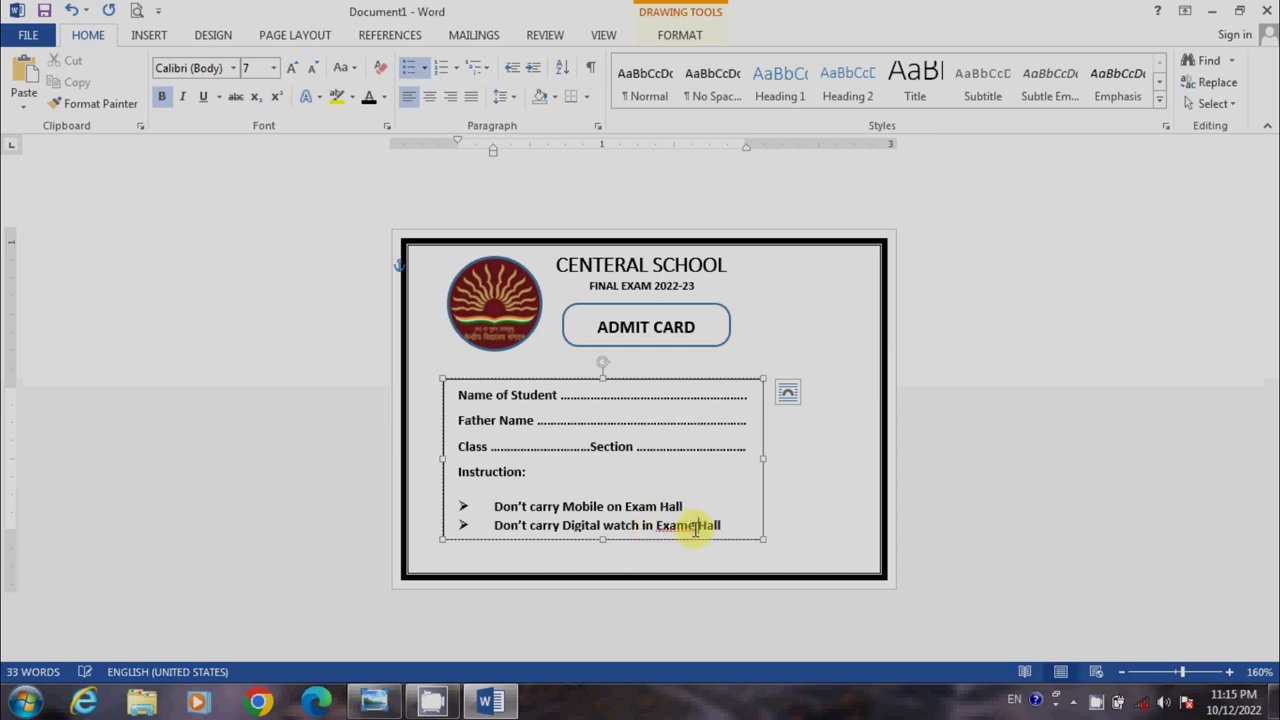
{"action": "left_click", "coordinate": [695, 527]}
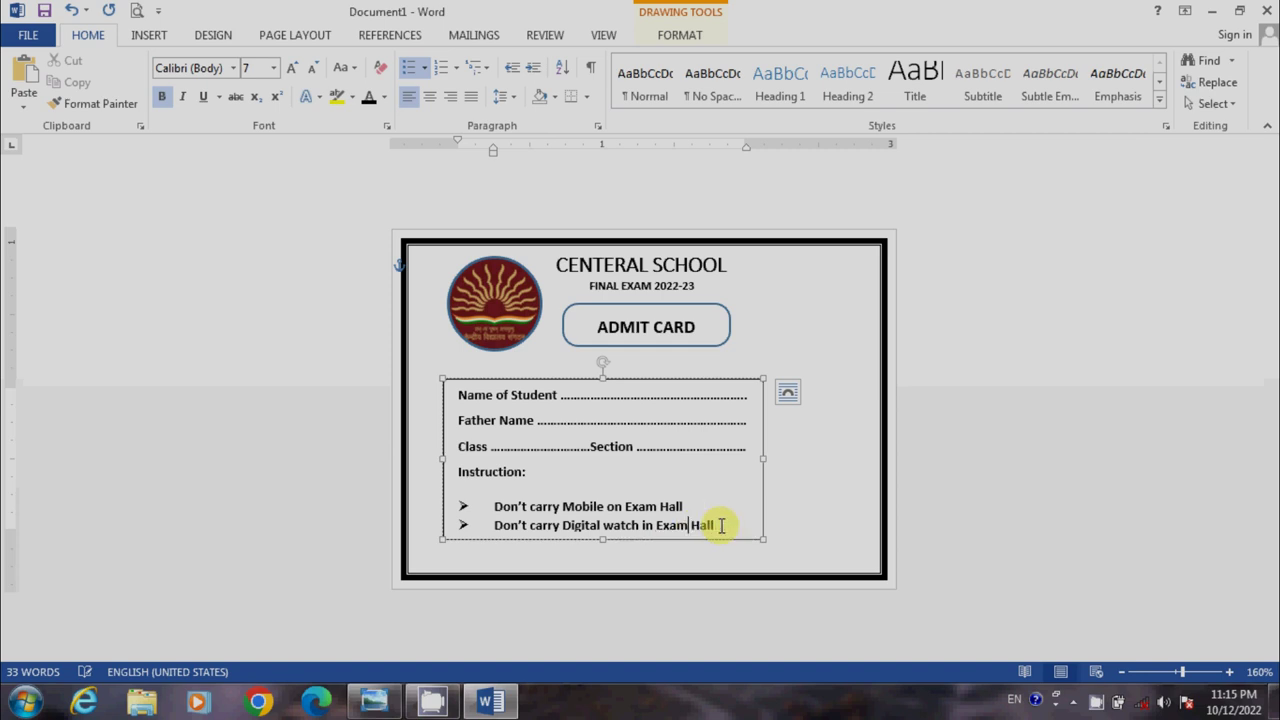
{"action": "key", "text": "BackSpace"}
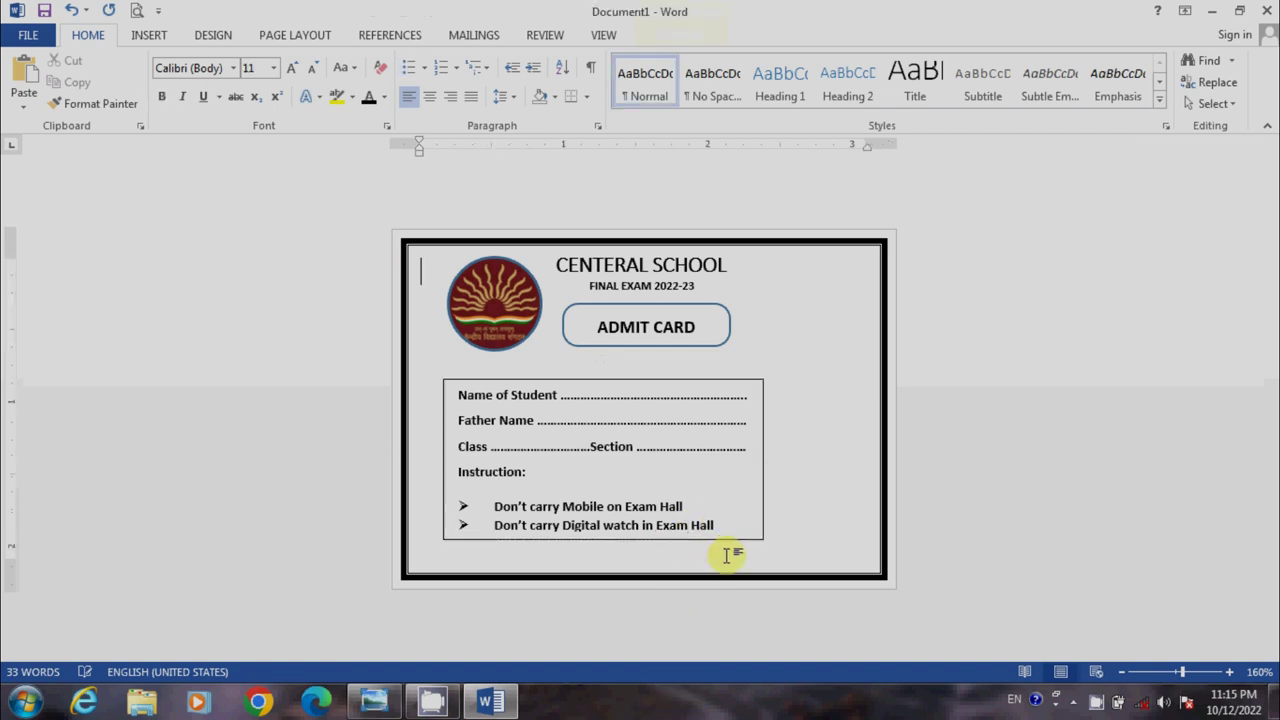
{"action": "left_click", "coordinate": [741, 472]}
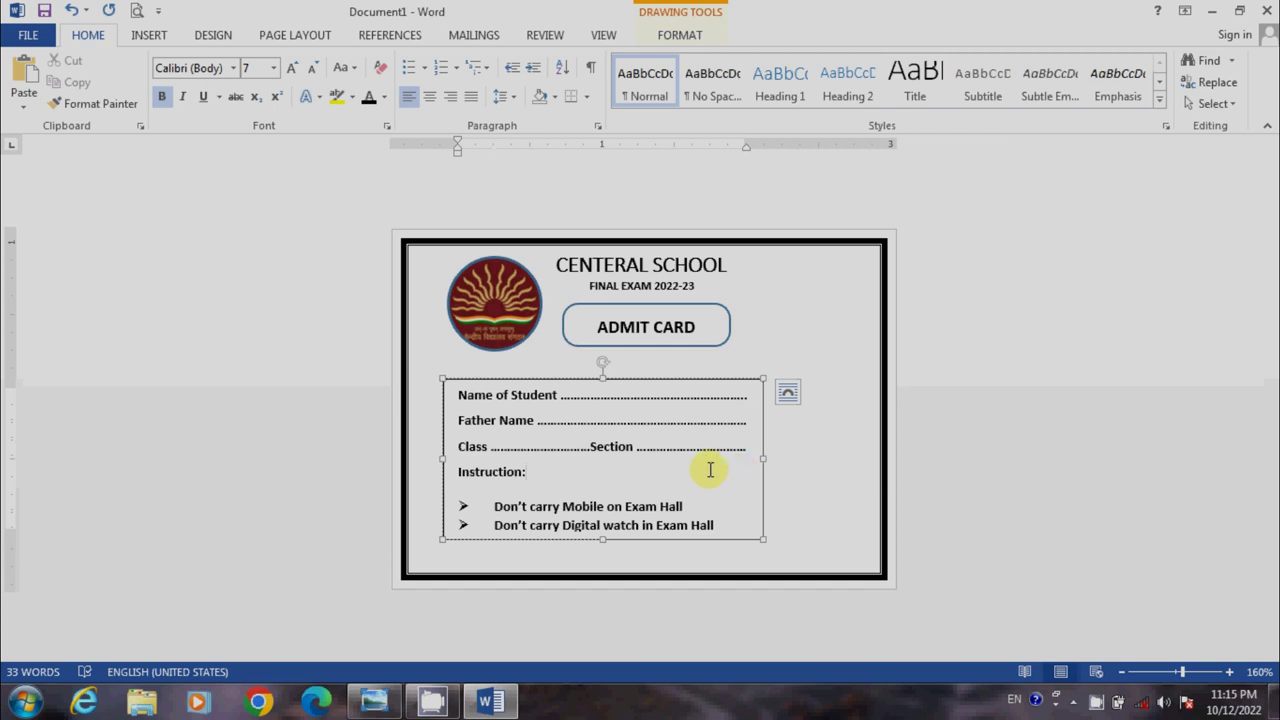
- Set the details text box to No Fill and No Outline
{"action": "left_click", "coordinate": [686, 40]}
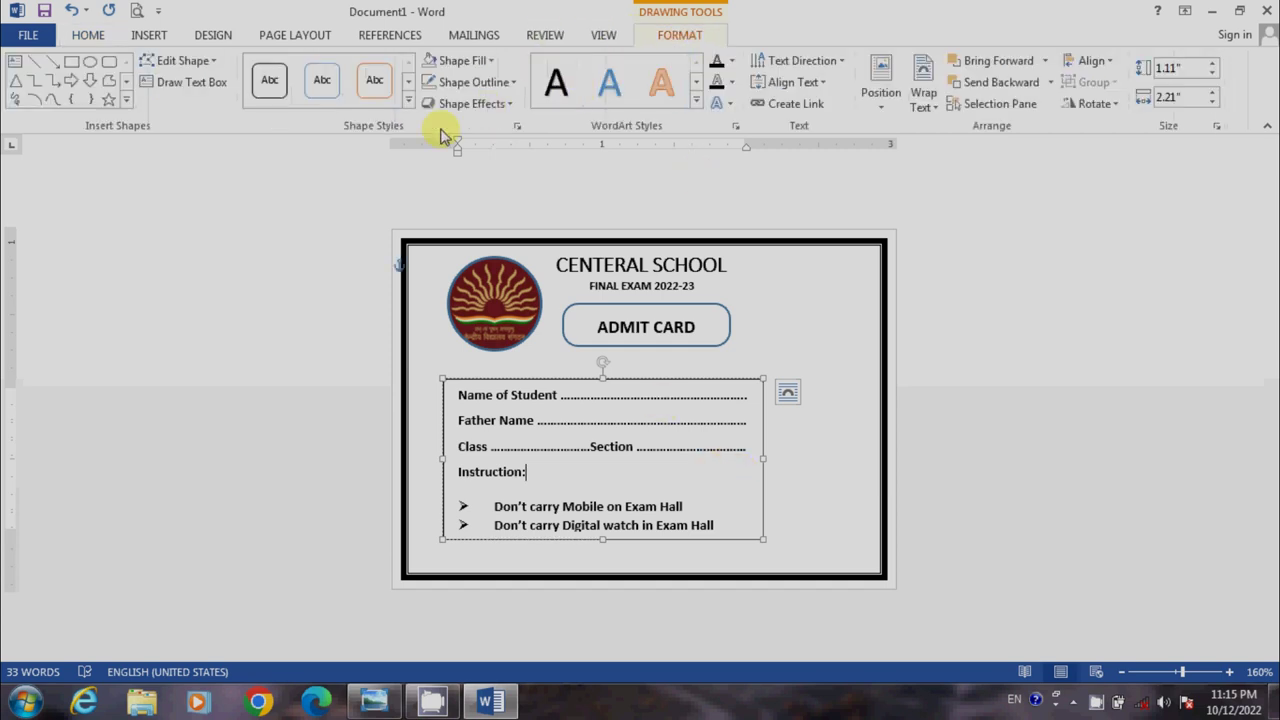
{"action": "left_click", "coordinate": [487, 61]}
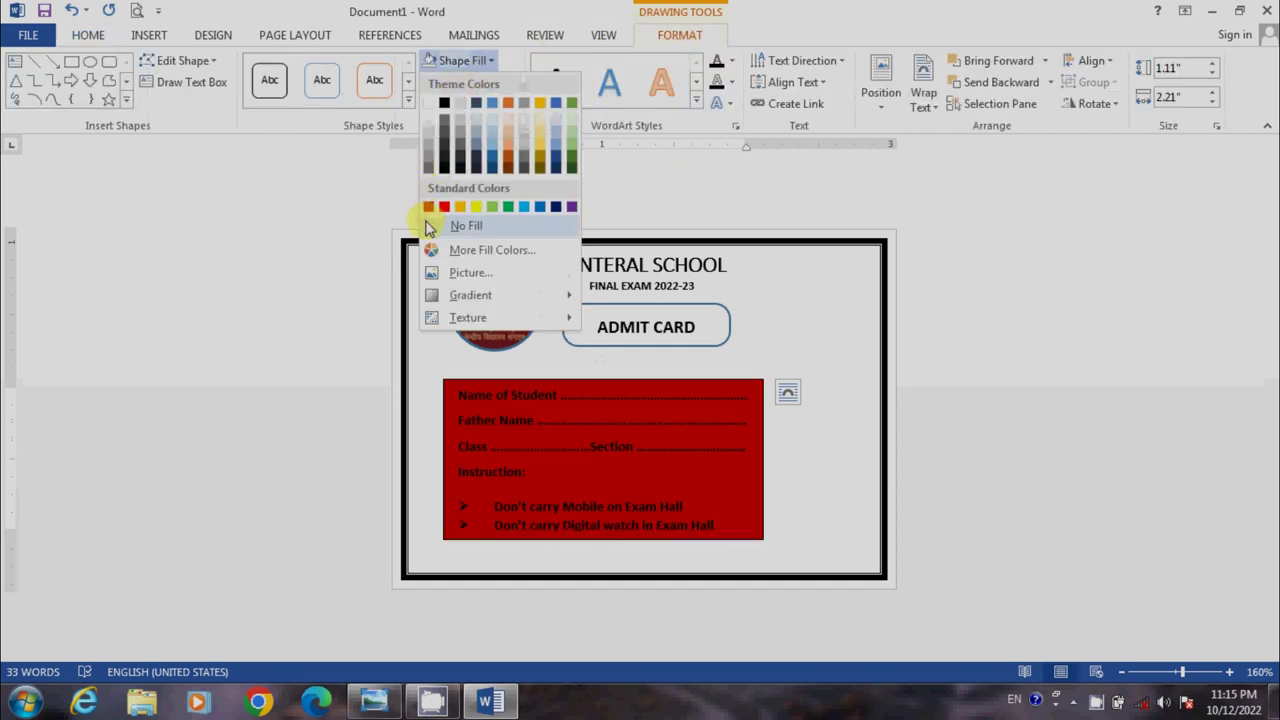
{"action": "left_click", "coordinate": [432, 225]}
{"action": "left_click", "coordinate": [476, 82]}
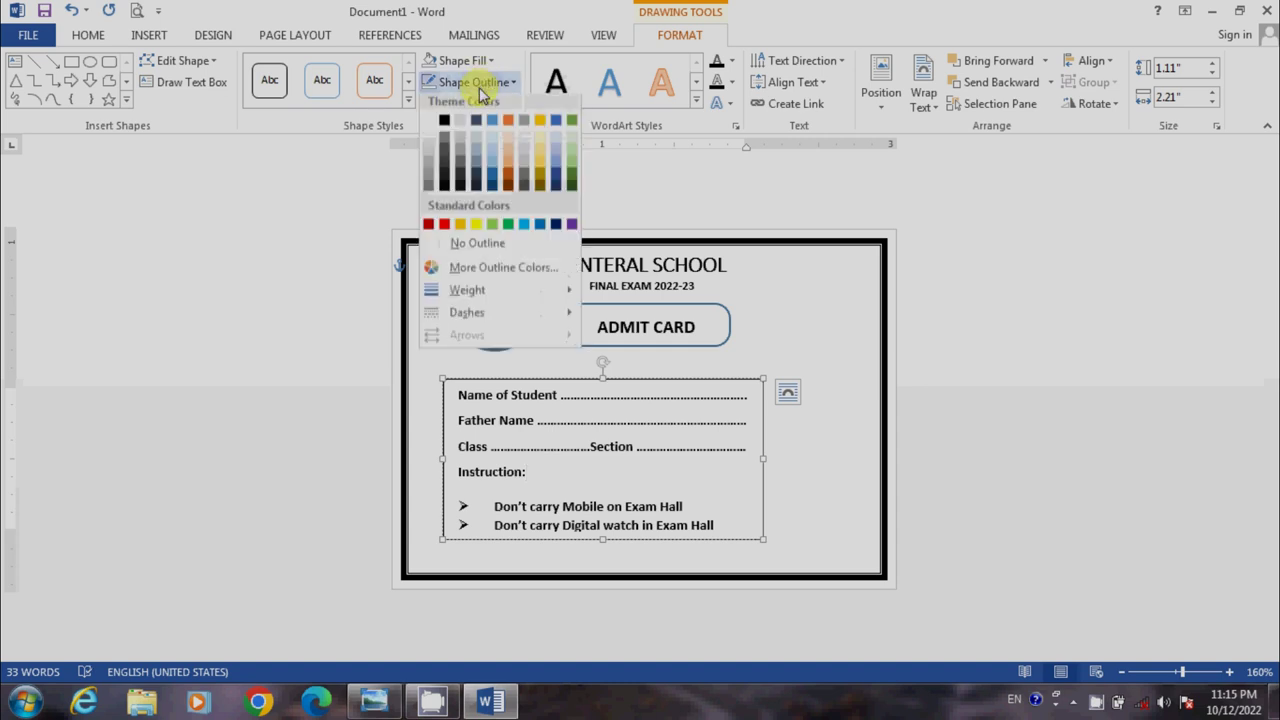
{"action": "left_click", "coordinate": [445, 245]}
{"action": "left_click", "coordinate": [787, 447]}
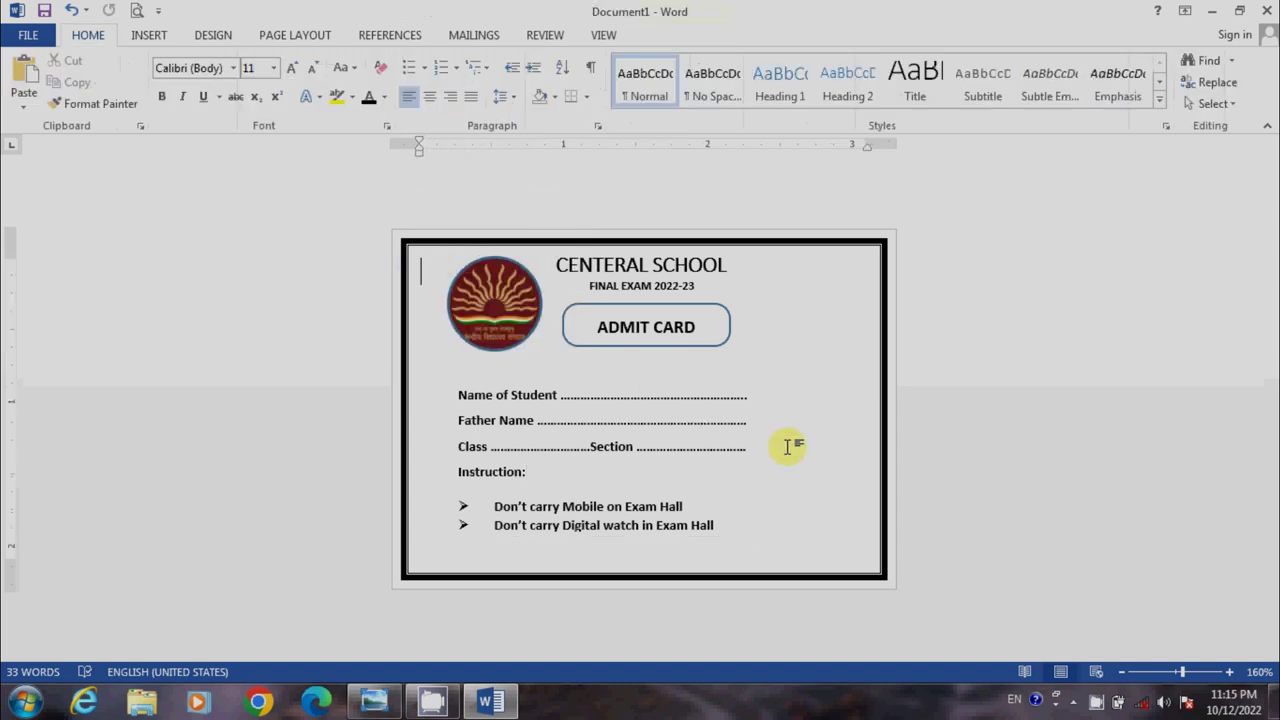
- Draw a white-filled outlined rectangle photo box right of the student fields
{"action": "left_click", "coordinate": [148, 35]}
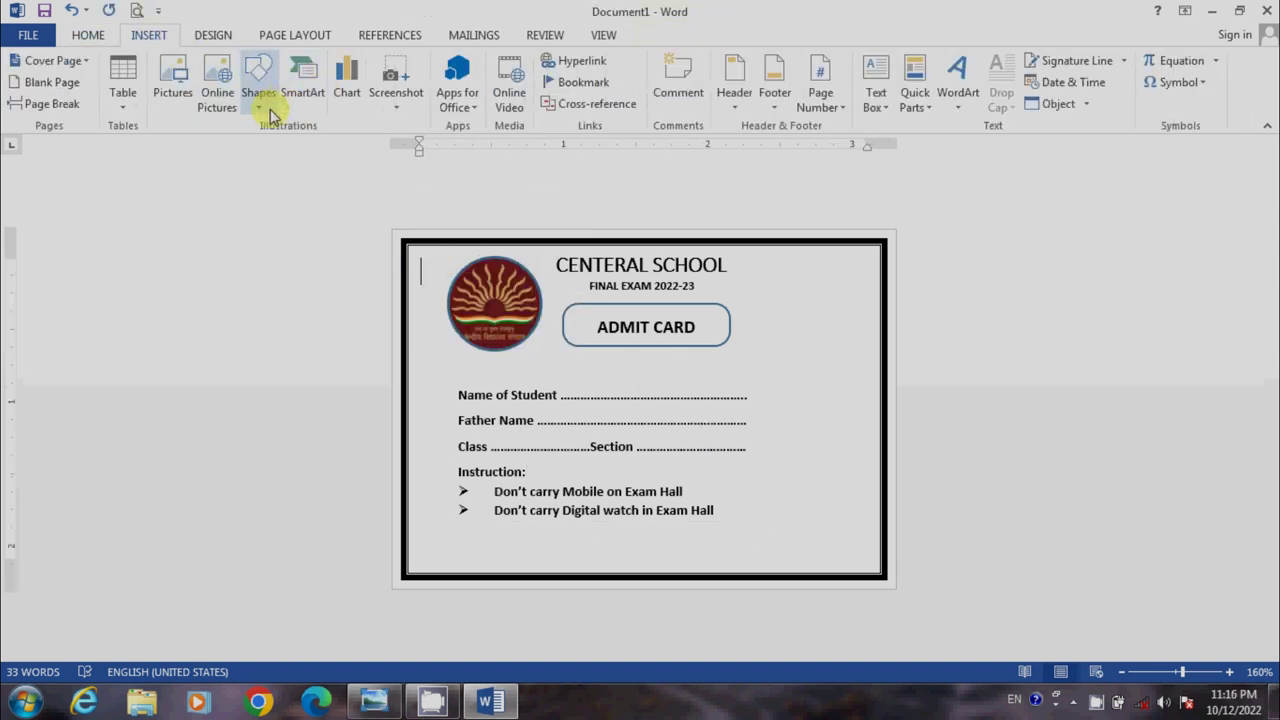
{"action": "left_click", "coordinate": [262, 100]}
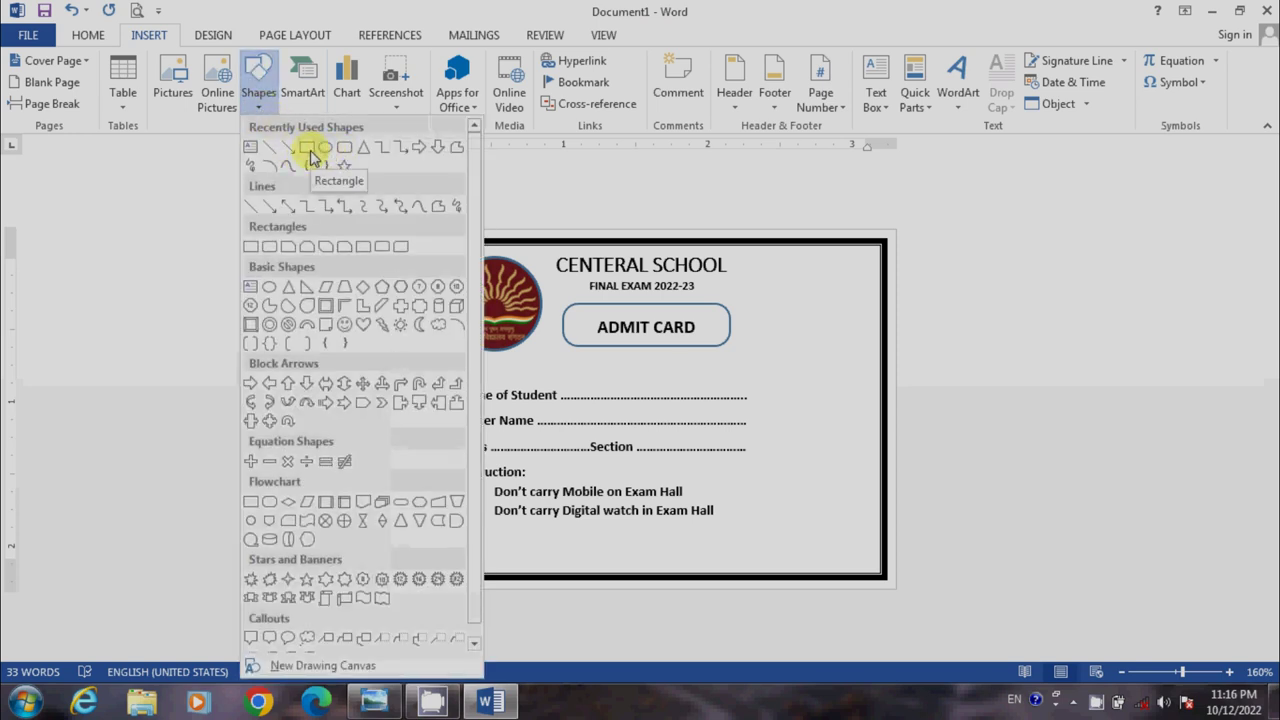
{"action": "left_click", "coordinate": [306, 147]}
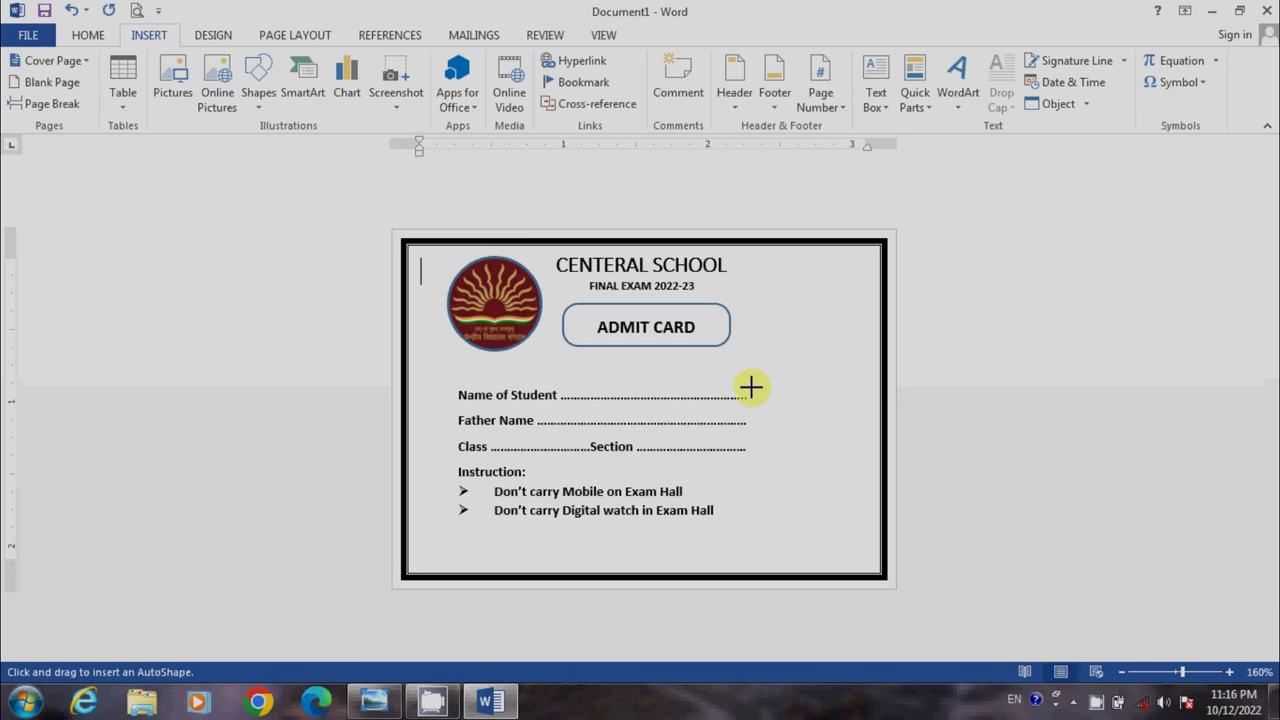
{"action": "left_click_drag", "start_coordinate": [751, 372], "coordinate": [839, 476]}
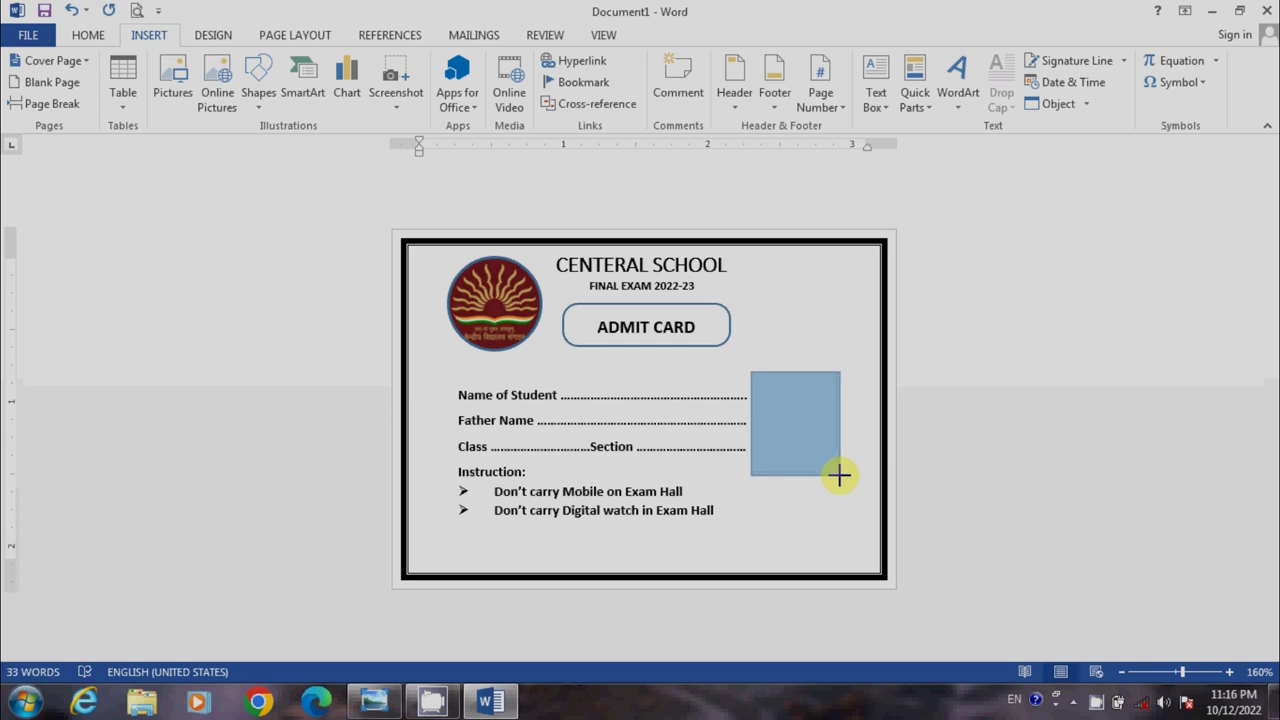
{"action": "left_click_drag", "start_coordinate": [839, 476], "coordinate": [840, 475]}
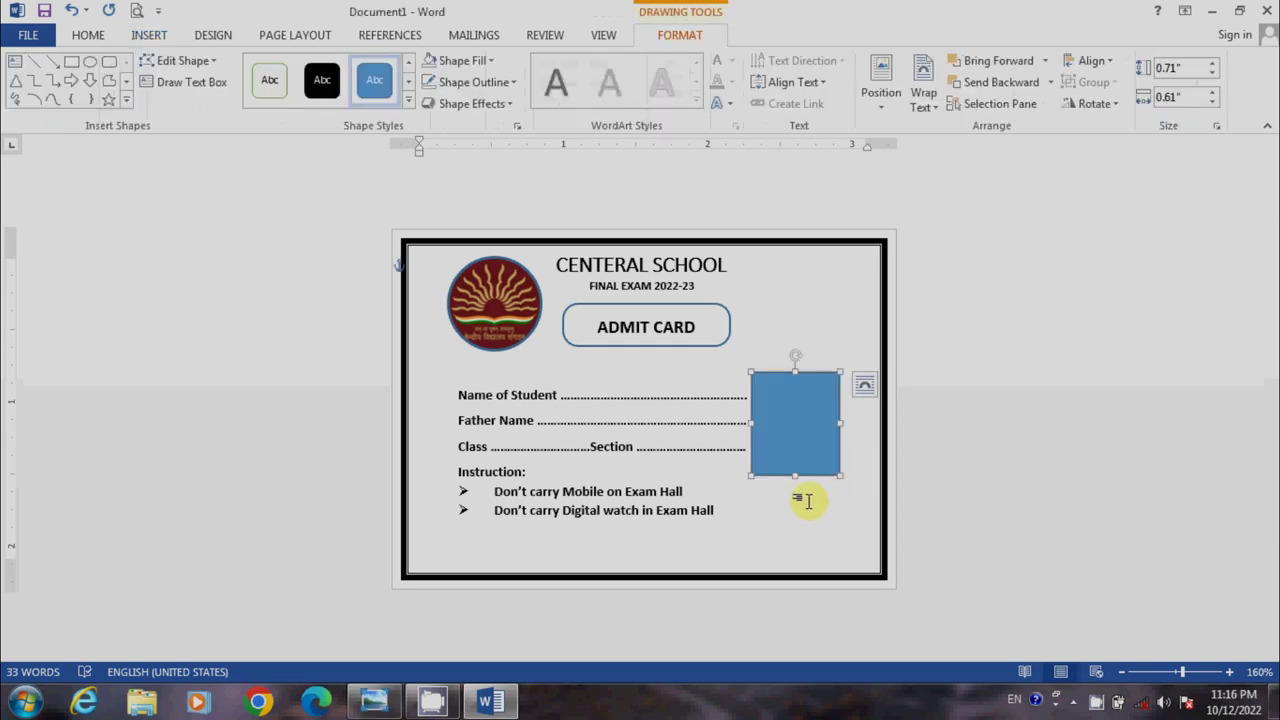
{"action": "left_click", "coordinate": [808, 501]}
{"action": "left_click", "coordinate": [820, 452]}
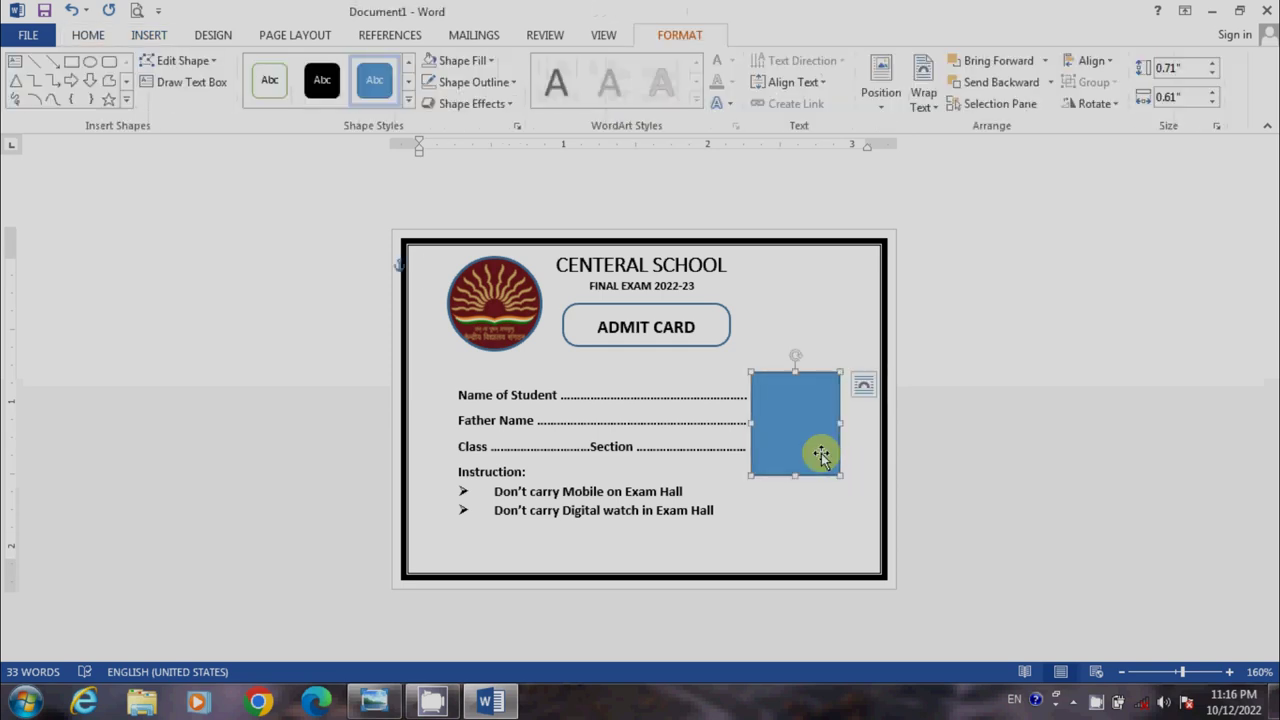
{"action": "left_click", "coordinate": [486, 60]}
{"action": "left_click", "coordinate": [429, 103]}
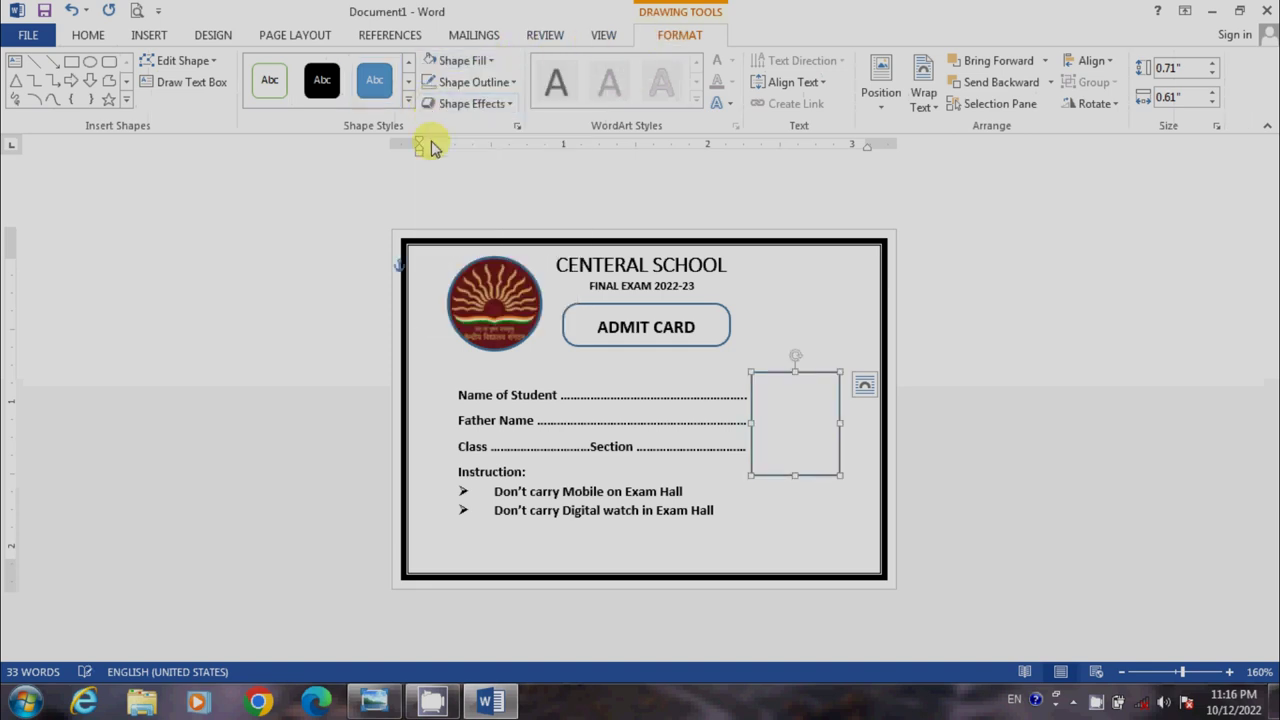
{"action": "left_click", "coordinate": [801, 494]}
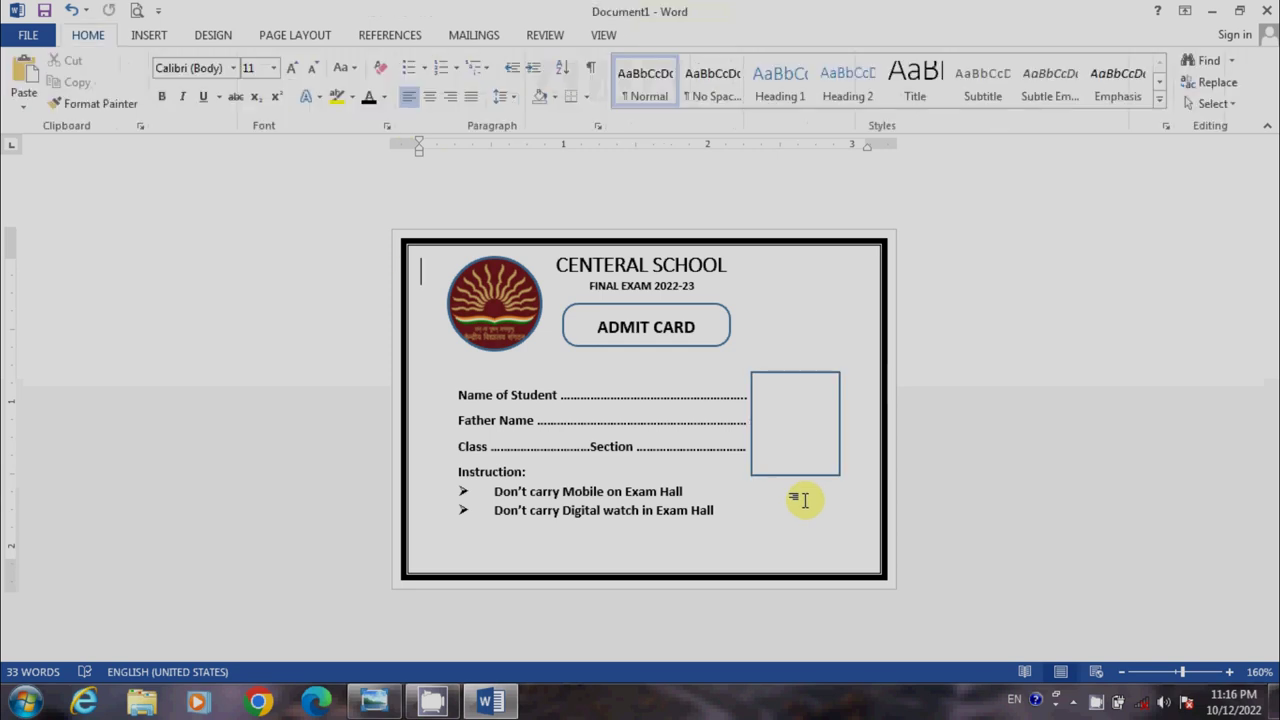
- Draw a text box near the card's lower left with font size 8
{"action": "left_click", "coordinate": [148, 35]}
{"action": "left_click", "coordinate": [262, 116]}
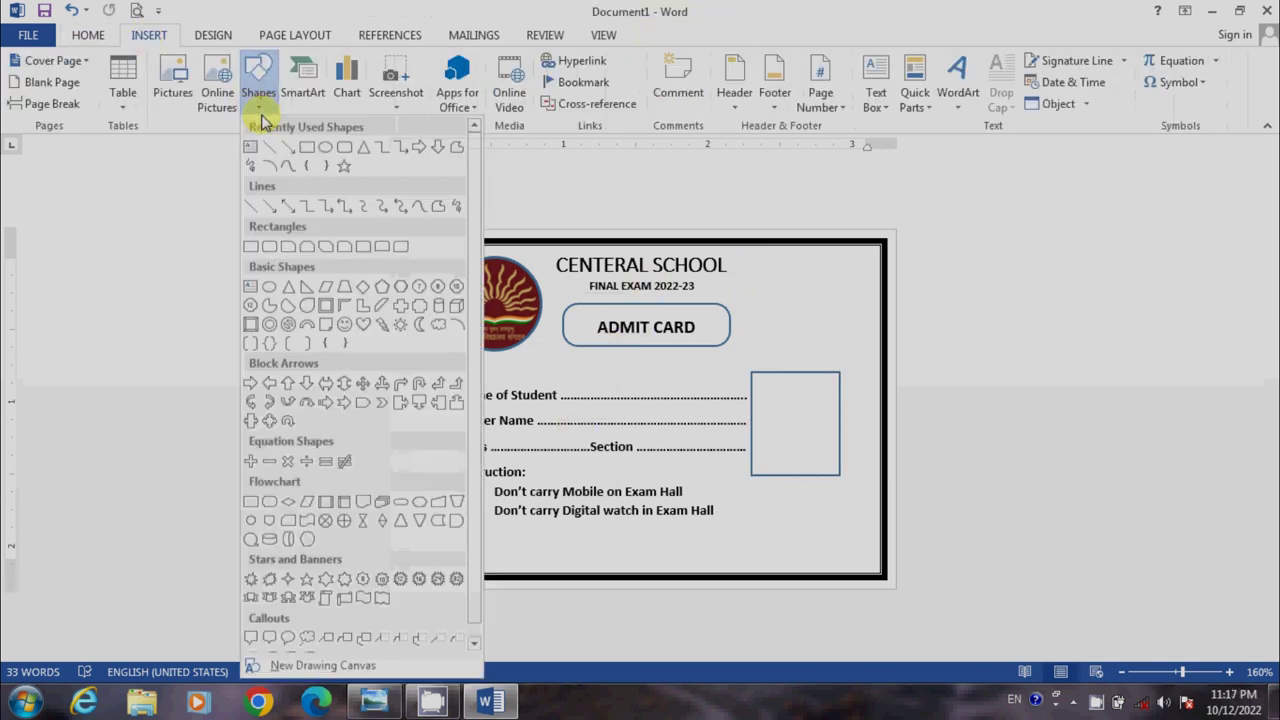
{"action": "left_click", "coordinate": [254, 160]}
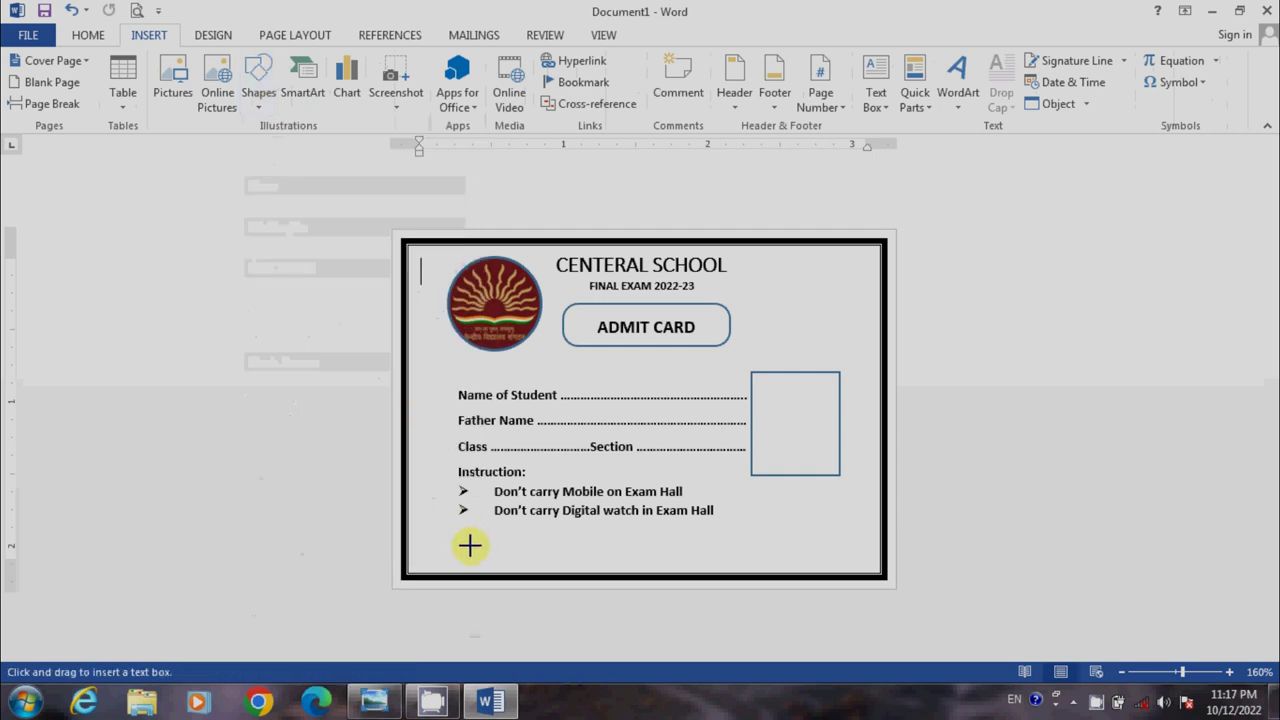
{"action": "mouse_move", "coordinate": [458, 542]}
{"action": "left_mouse_down"}
{"action": "mouse_move", "coordinate": [626, 572]}
{"action": "mouse_move", "coordinate": [615, 577]}
{"action": "left_mouse_up"}
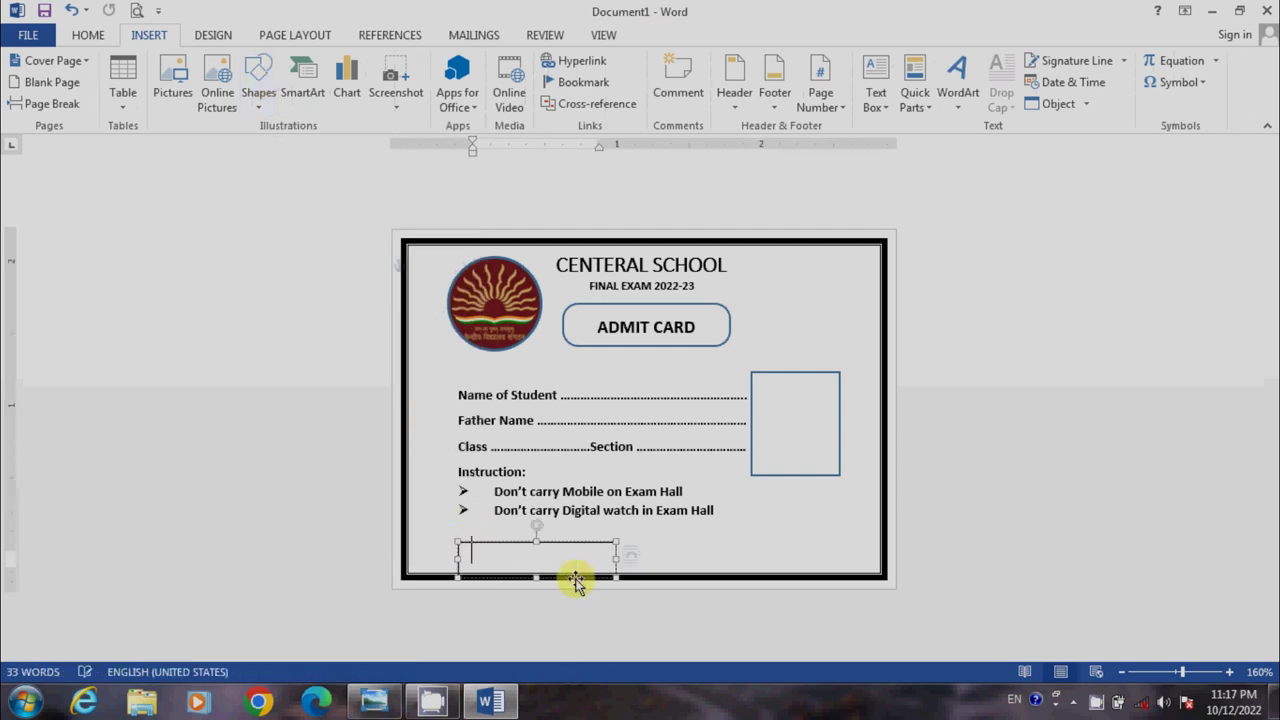
{"action": "left_click", "coordinate": [88, 36]}
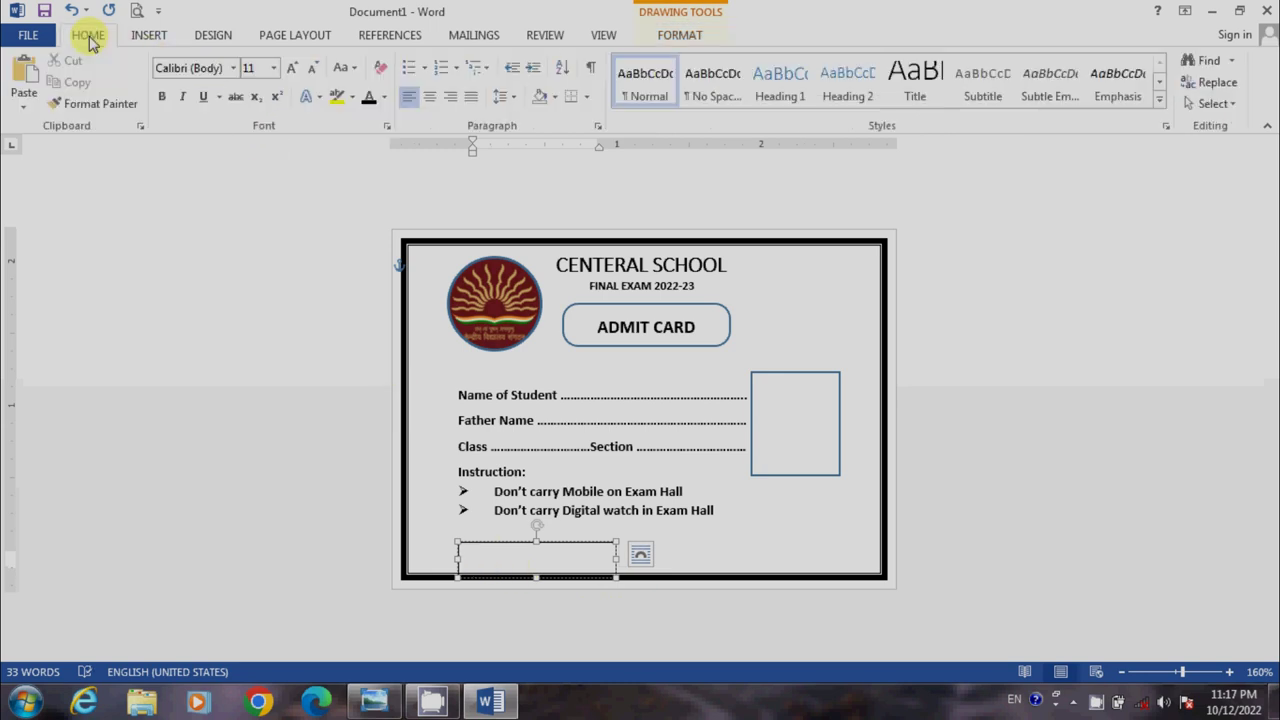
{"action": "left_click", "coordinate": [272, 70]}
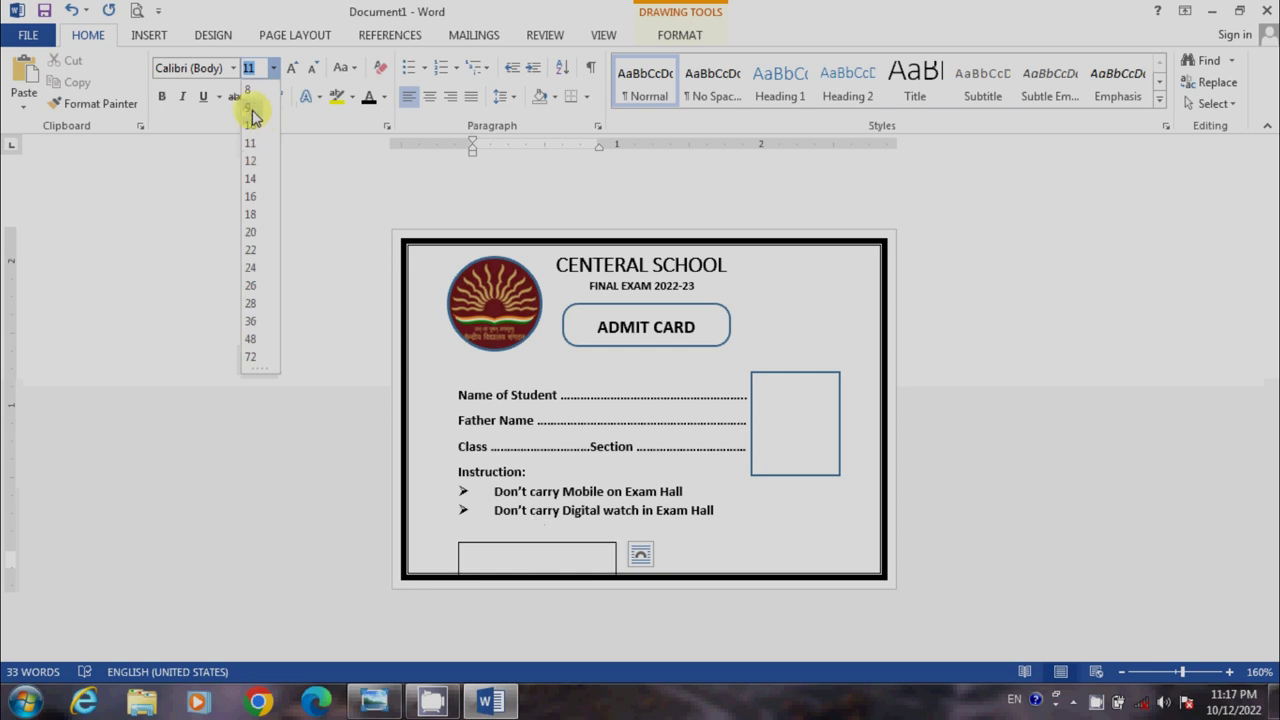
{"action": "left_click", "coordinate": [250, 90]}
{"action": "left_click", "coordinate": [462, 552]}
{"action": "type", "text": "Class Teacher"}
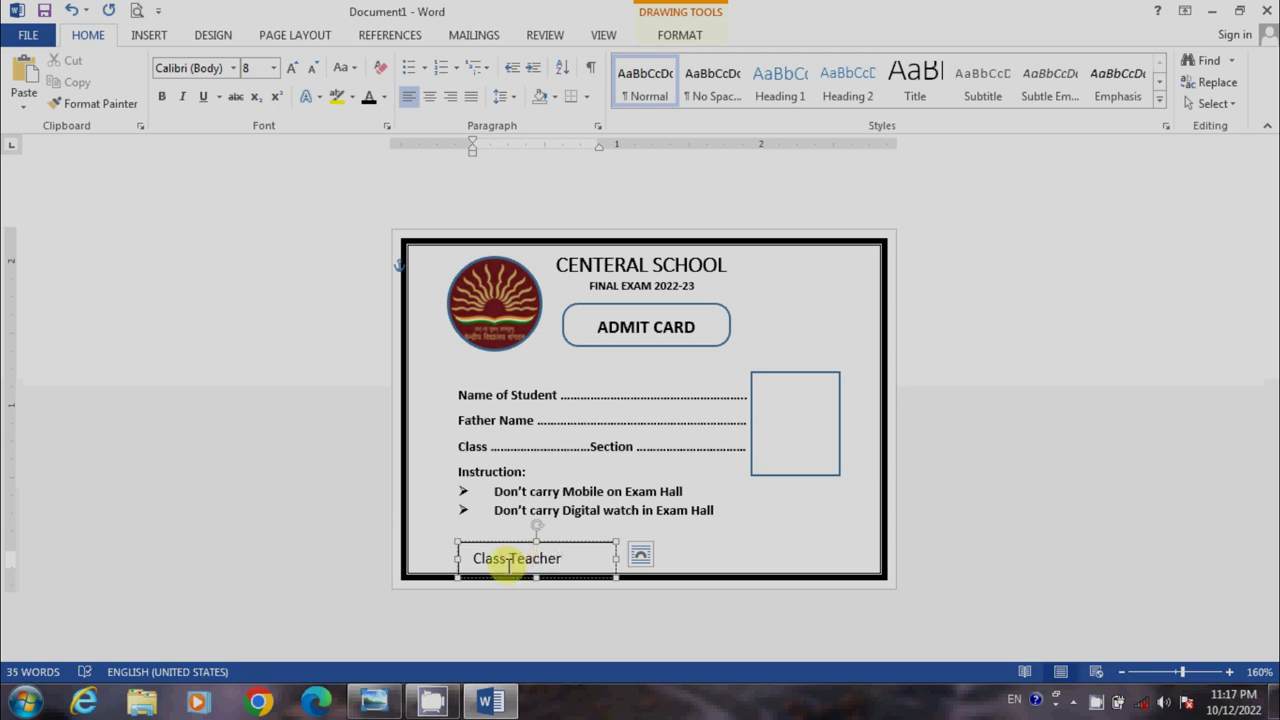
- Make the Class Teacher text bold at size 7 and slightly resize its box
{"action": "left_click_drag", "start_coordinate": [533, 558], "coordinate": [480, 558]}
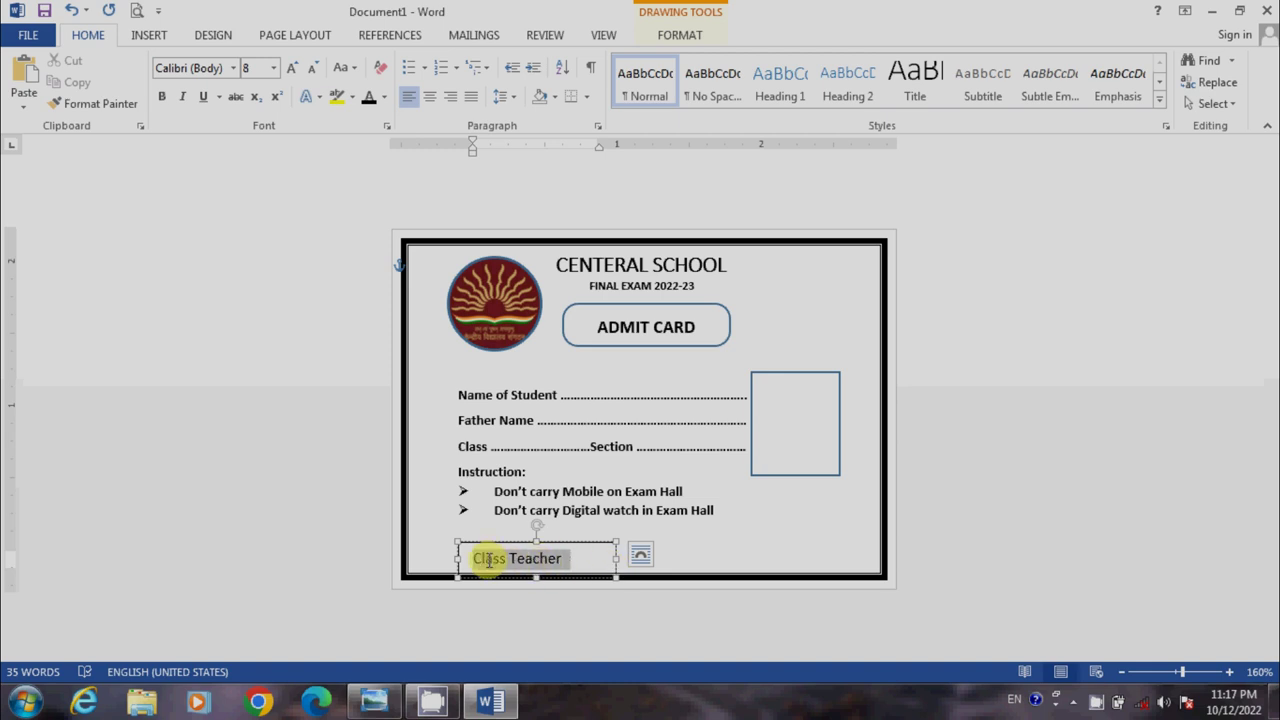
{"action": "left_click", "coordinate": [312, 67]}
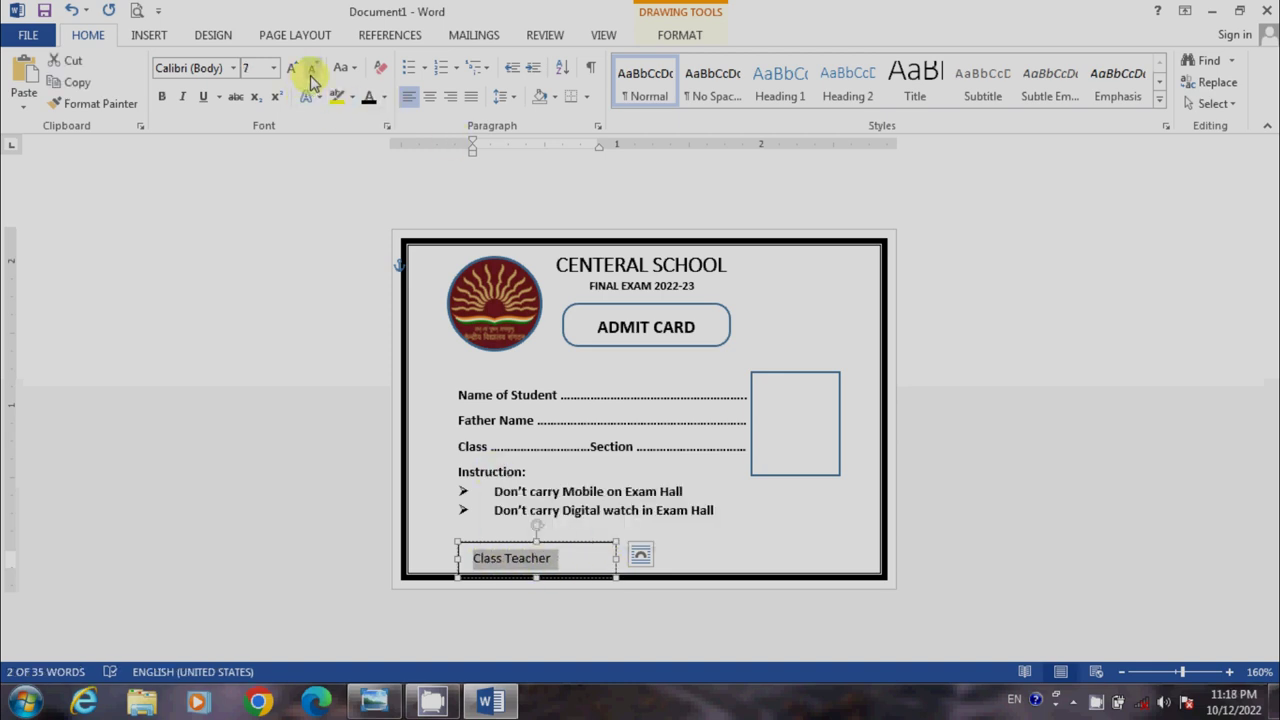
{"action": "left_click", "coordinate": [161, 97]}
{"action": "left_click", "coordinate": [696, 542]}
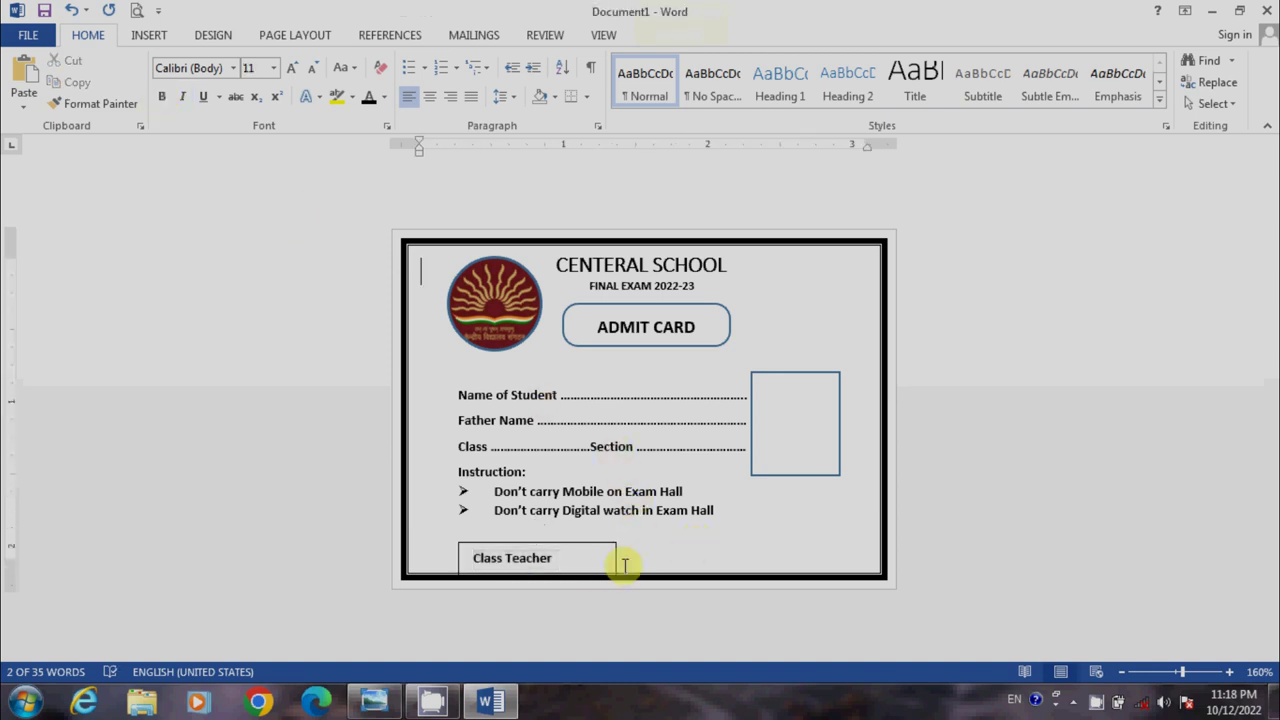
{"action": "left_click", "coordinate": [520, 558]}
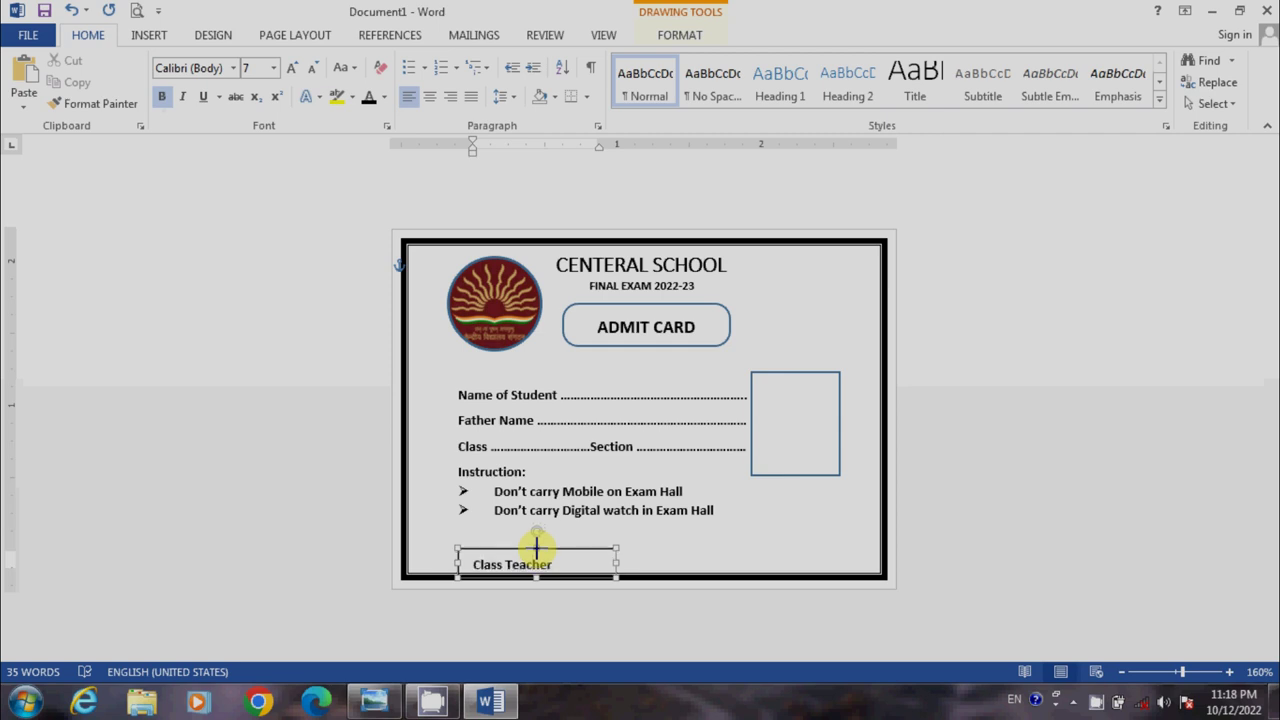
{"action": "left_click_drag", "start_coordinate": [536, 542], "coordinate": [537, 543]}
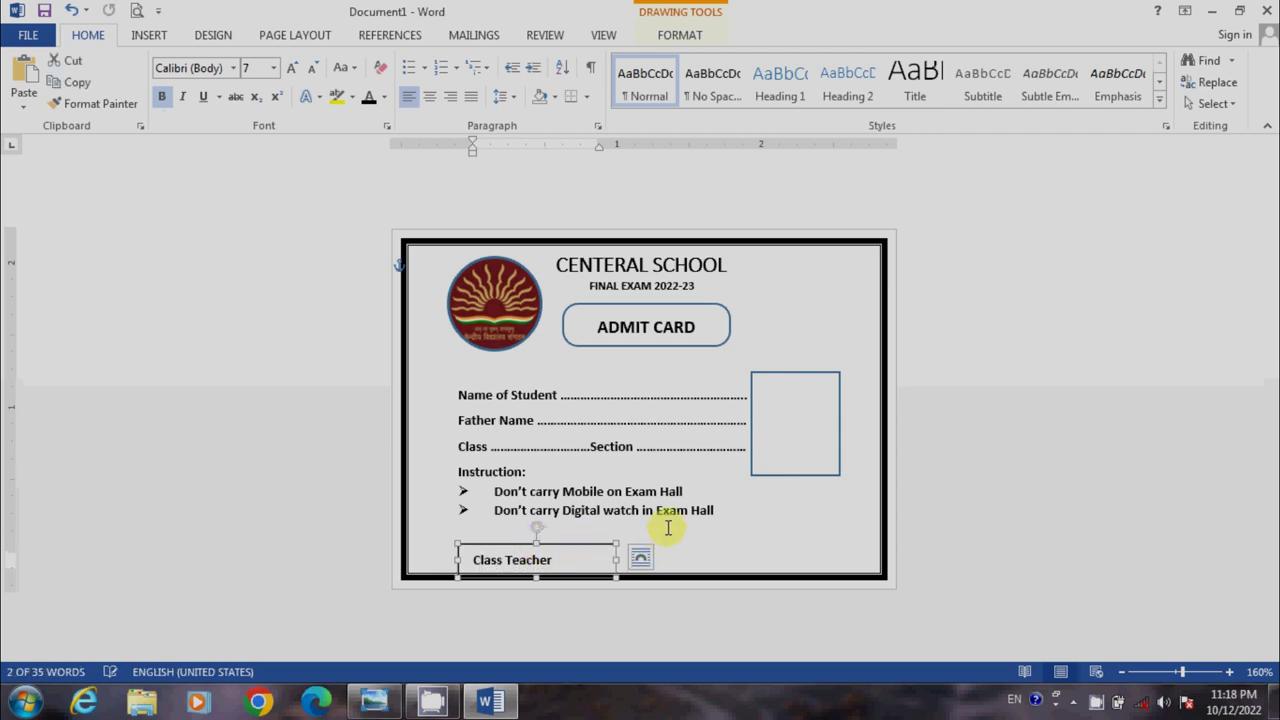
{"action": "left_click", "coordinate": [557, 556]}
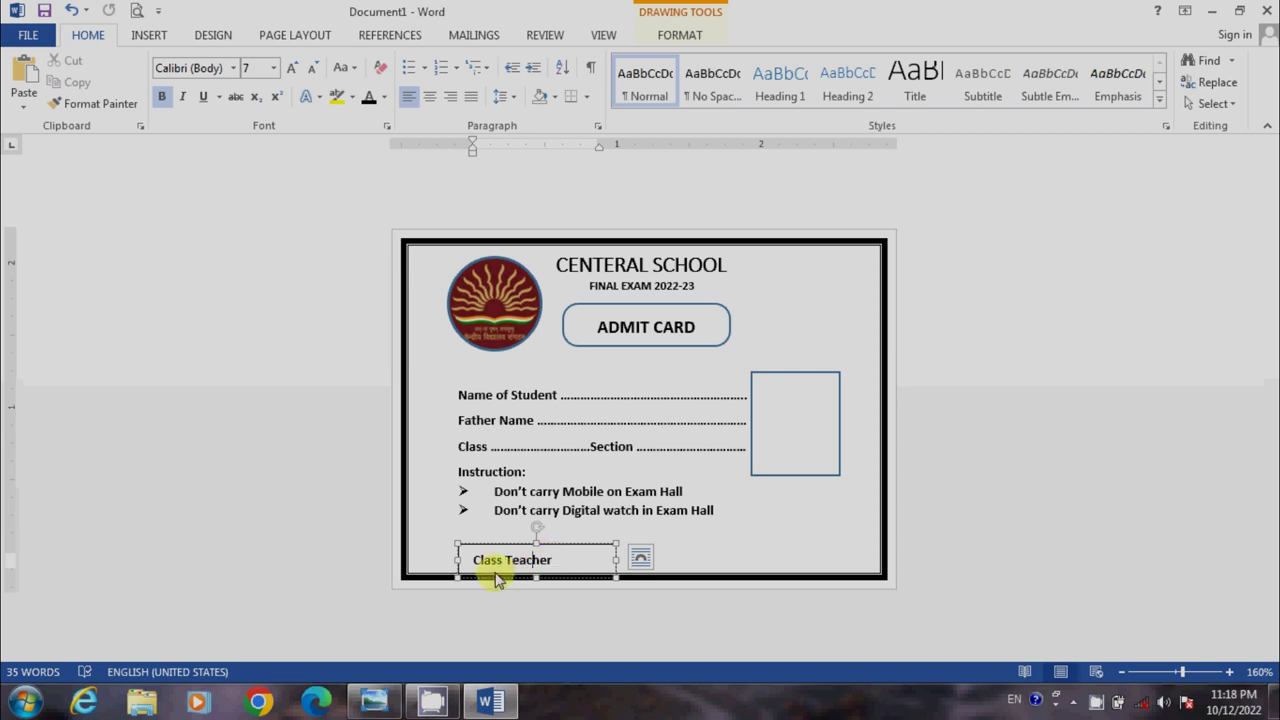
{"action": "left_click", "coordinate": [560, 560]}
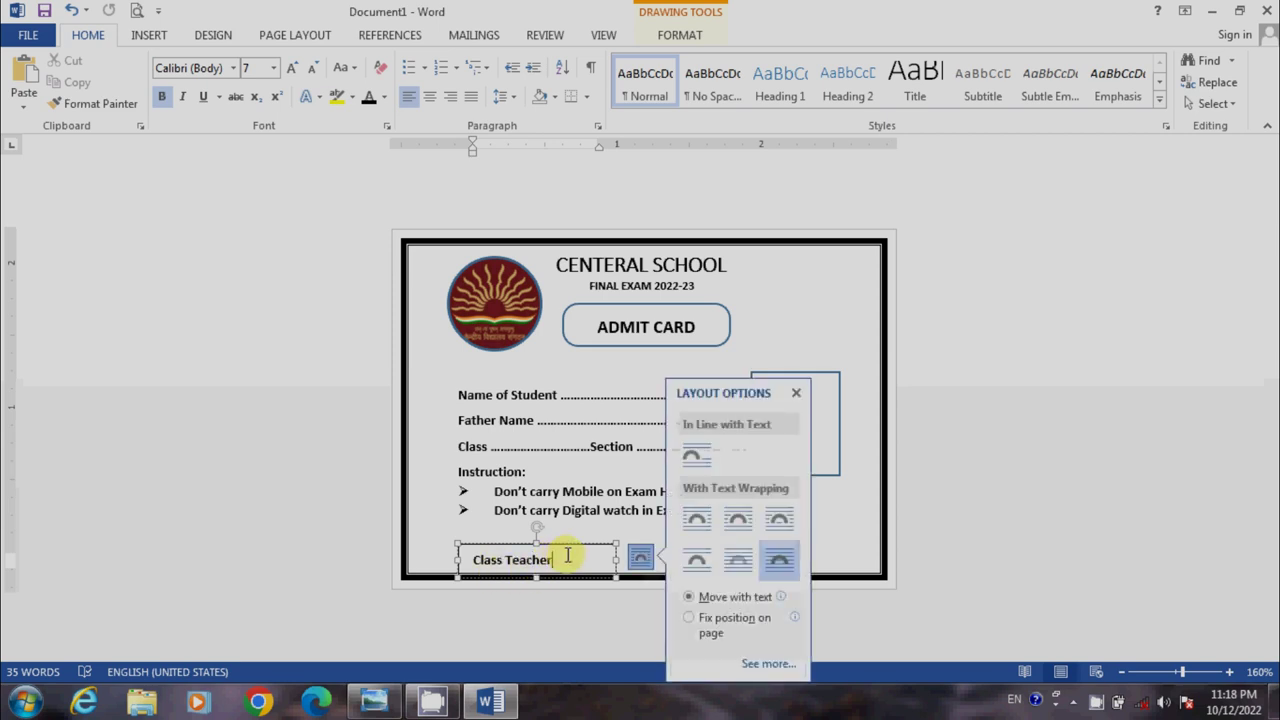
- Copy the Class Teacher box to the card's lower right and relabel it 'Principal'
{"action": "mouse_move", "coordinate": [560, 580]}
{"action": "left_mouse_down"}
{"action": "mouse_move", "coordinate": [756, 550]}
{"action": "mouse_move", "coordinate": [698, 556]}
{"action": "left_mouse_up"}
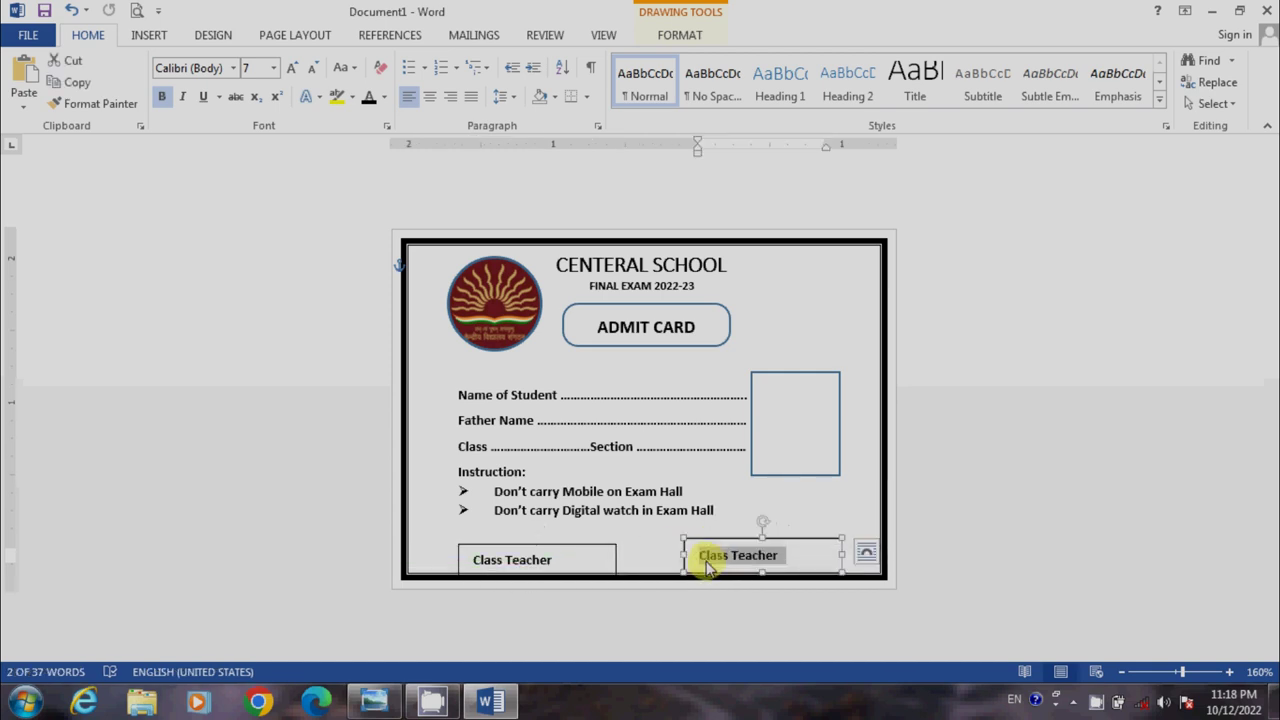
{"action": "type", "text": "Principal"}
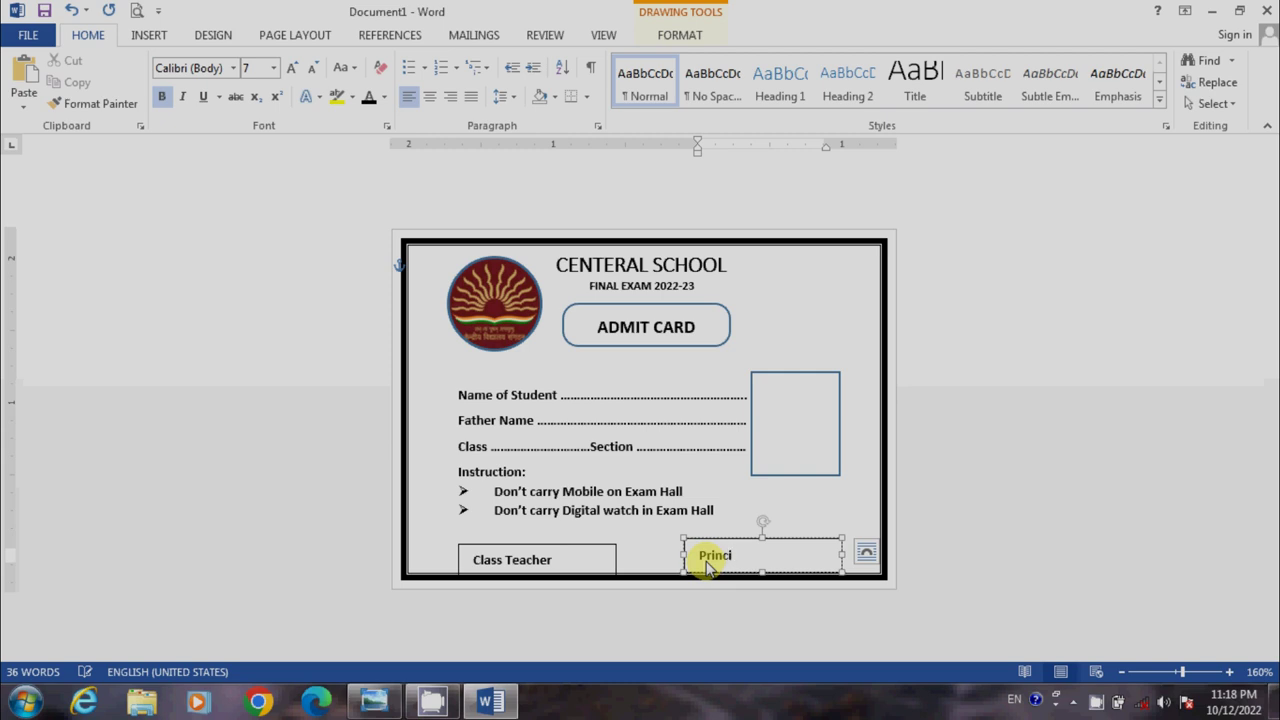
{"action": "left_click", "coordinate": [815, 510]}
- Set the Class Teacher box to no fill and no outline
{"action": "left_click", "coordinate": [570, 549]}
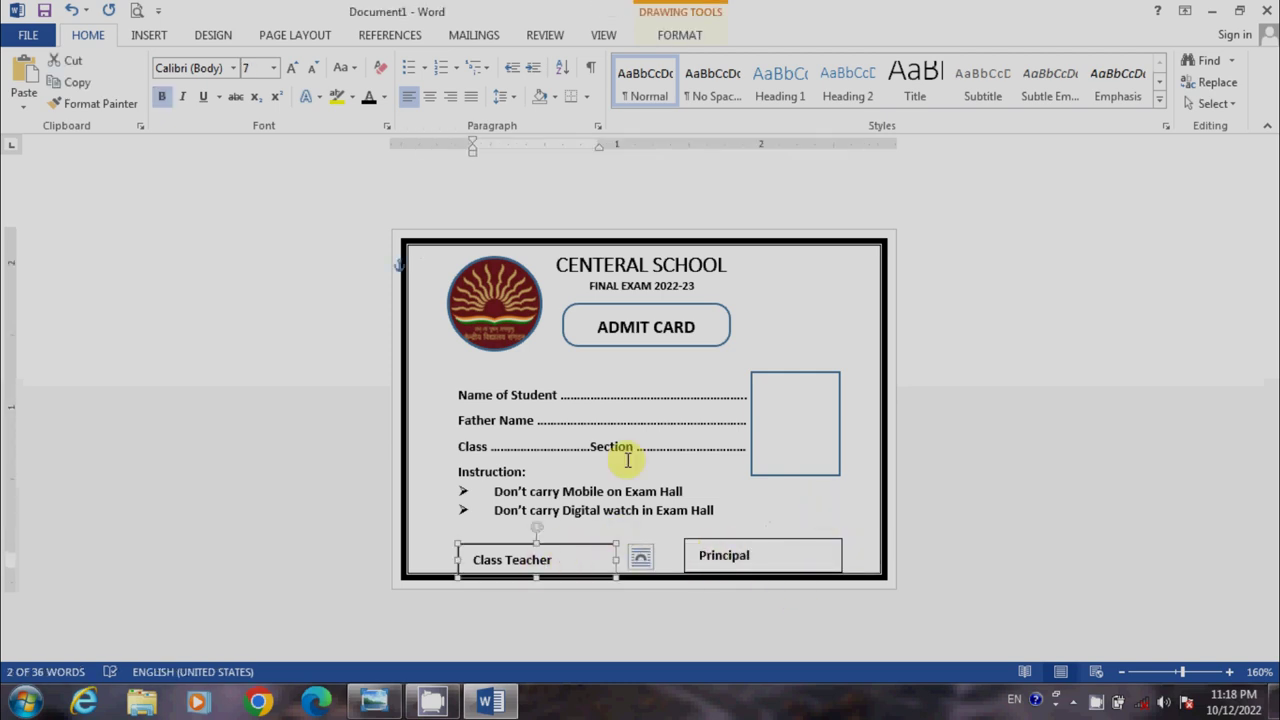
{"action": "left_click", "coordinate": [695, 35]}
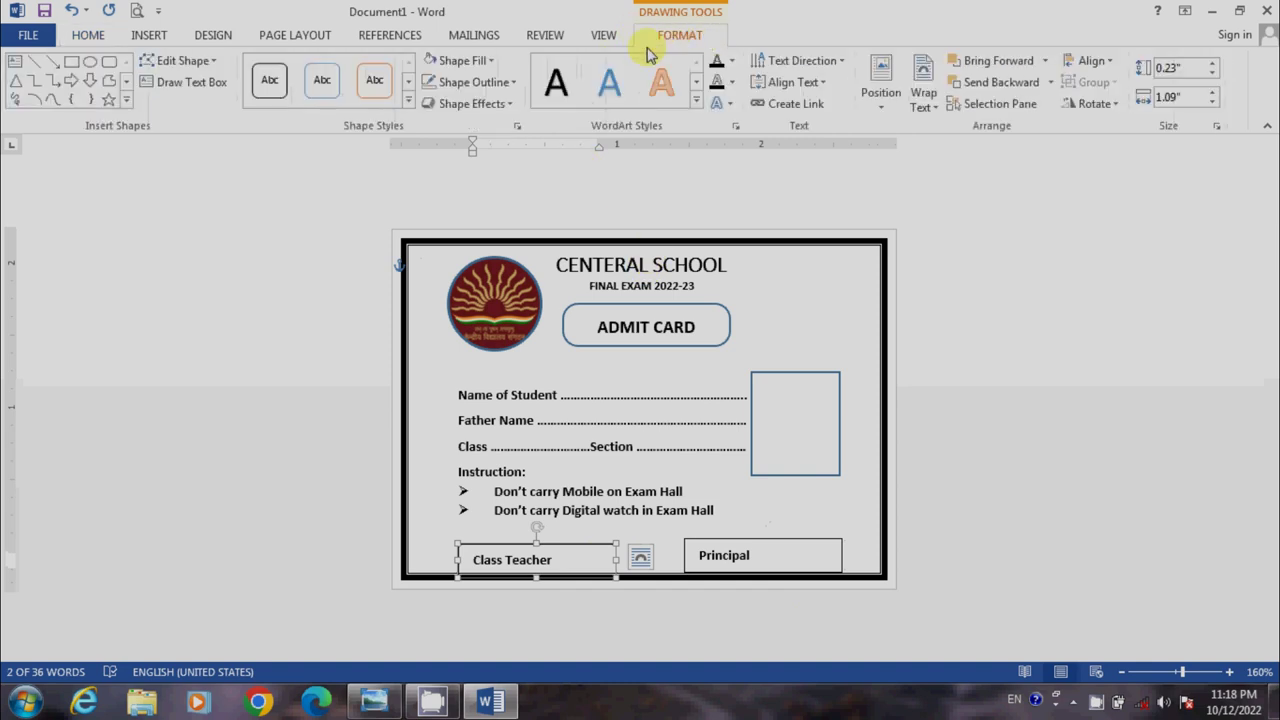
{"action": "left_click", "coordinate": [488, 60]}
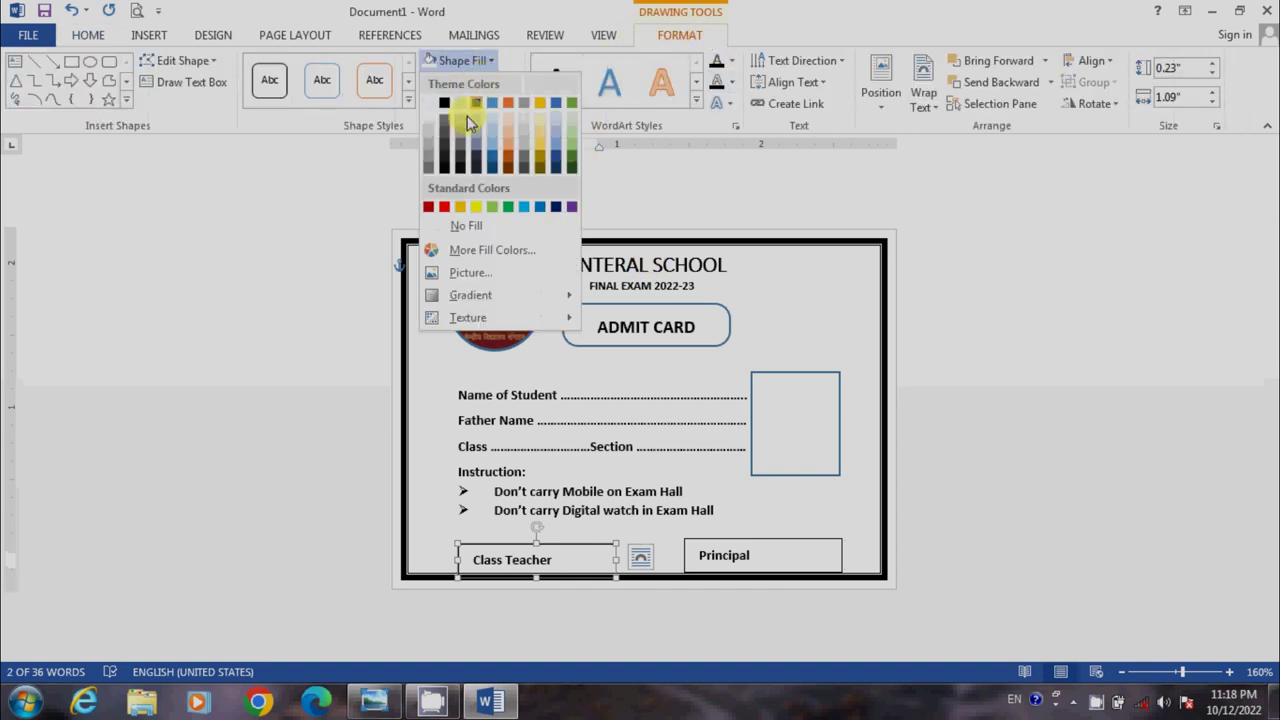
{"action": "left_click", "coordinate": [440, 226]}
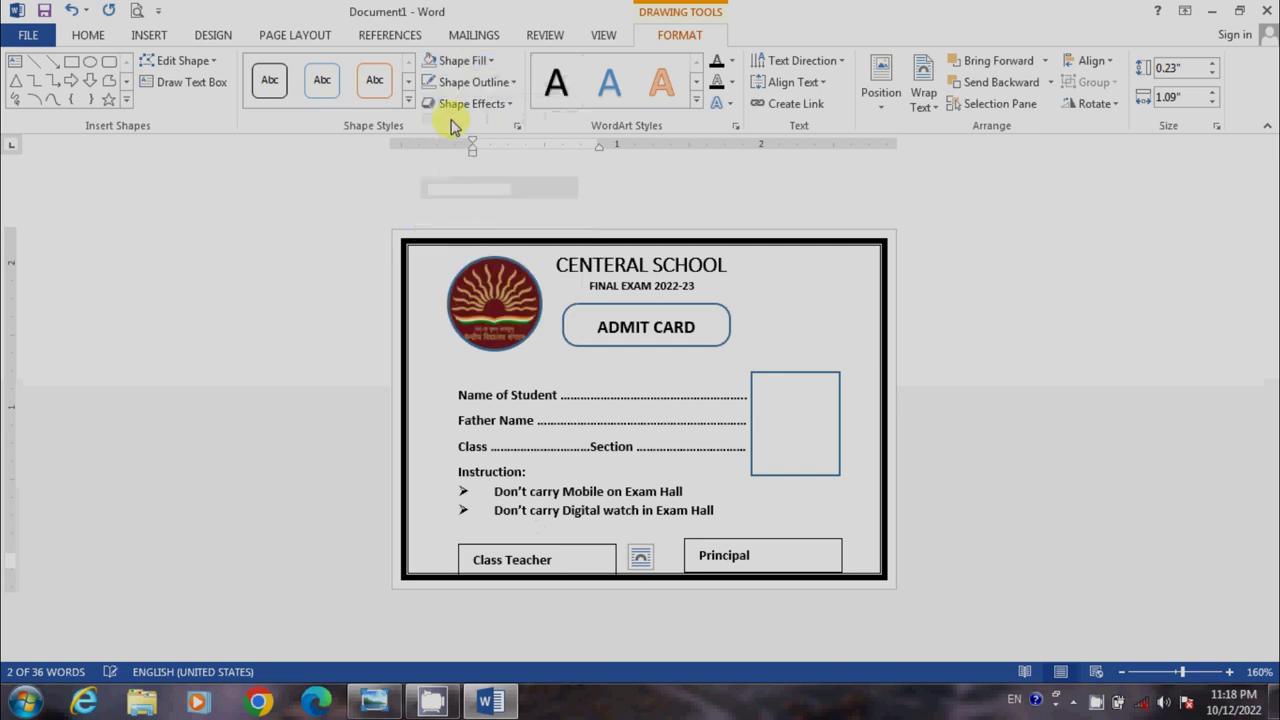
{"action": "left_click", "coordinate": [470, 82]}
{"action": "left_click", "coordinate": [437, 247]}
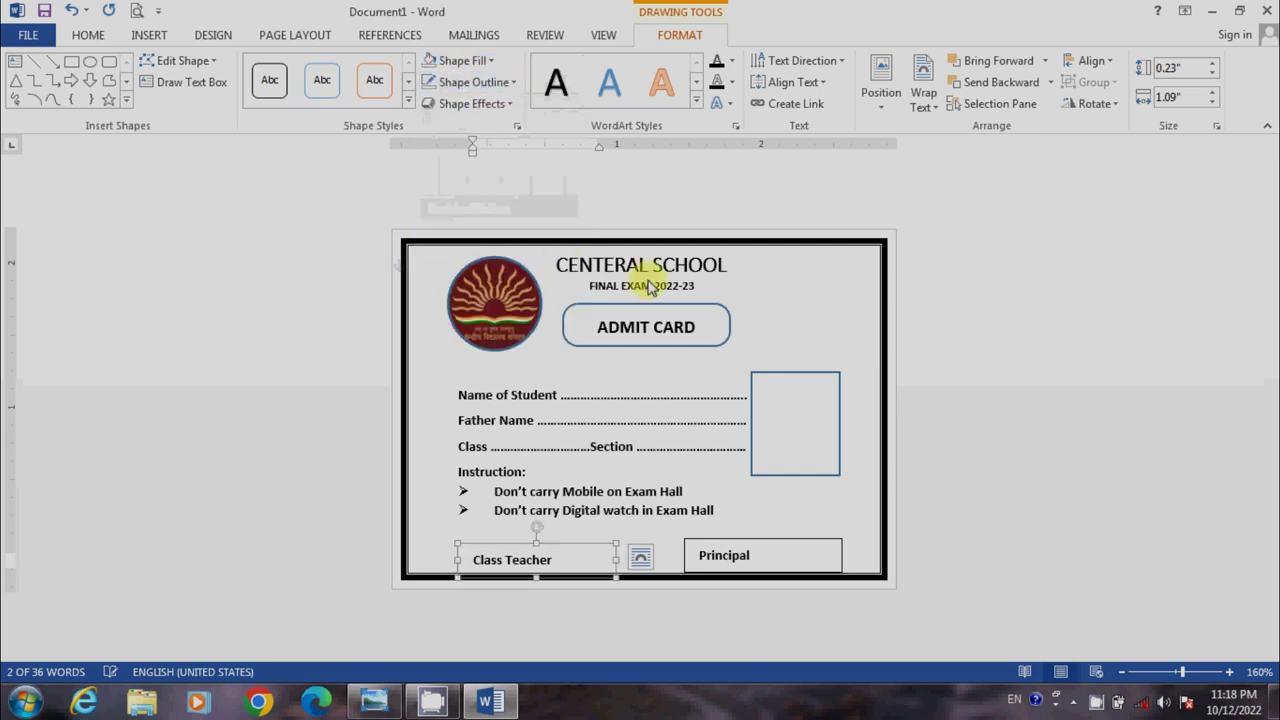
- Set the Principal box to no fill and no outline
{"action": "left_click", "coordinate": [726, 545]}
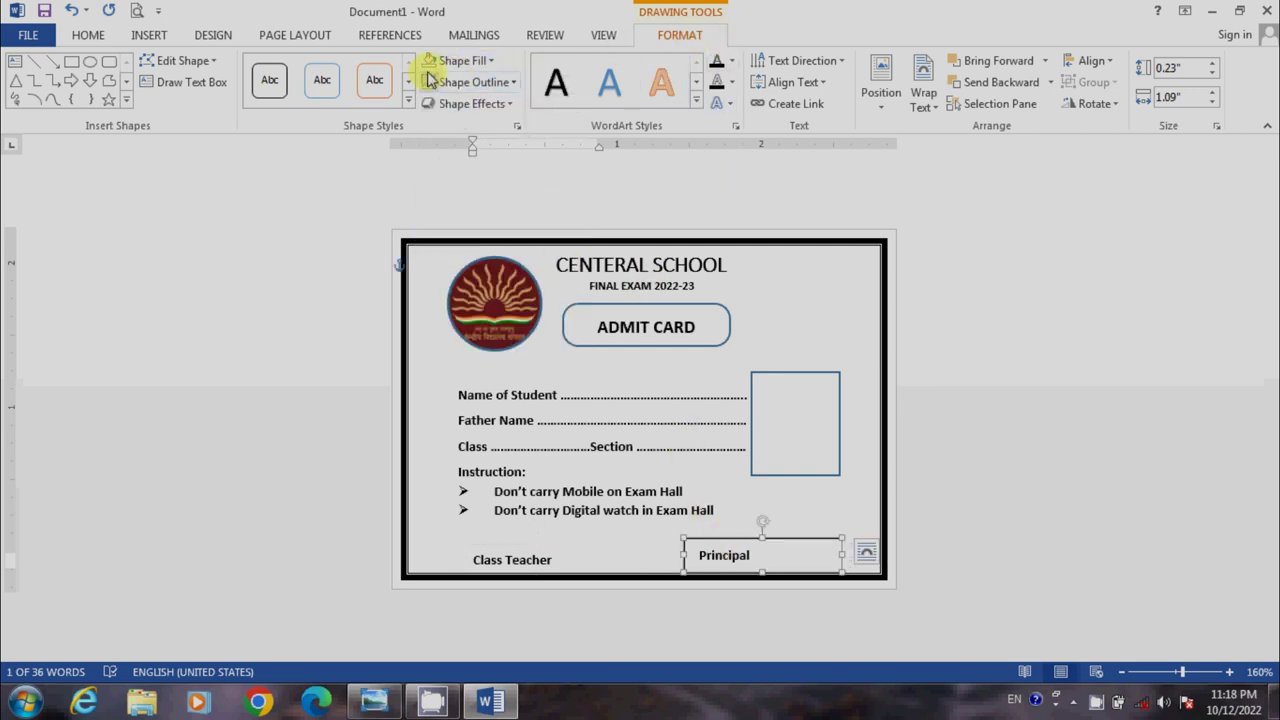
{"action": "left_click", "coordinate": [462, 60]}
{"action": "left_click", "coordinate": [440, 226]}
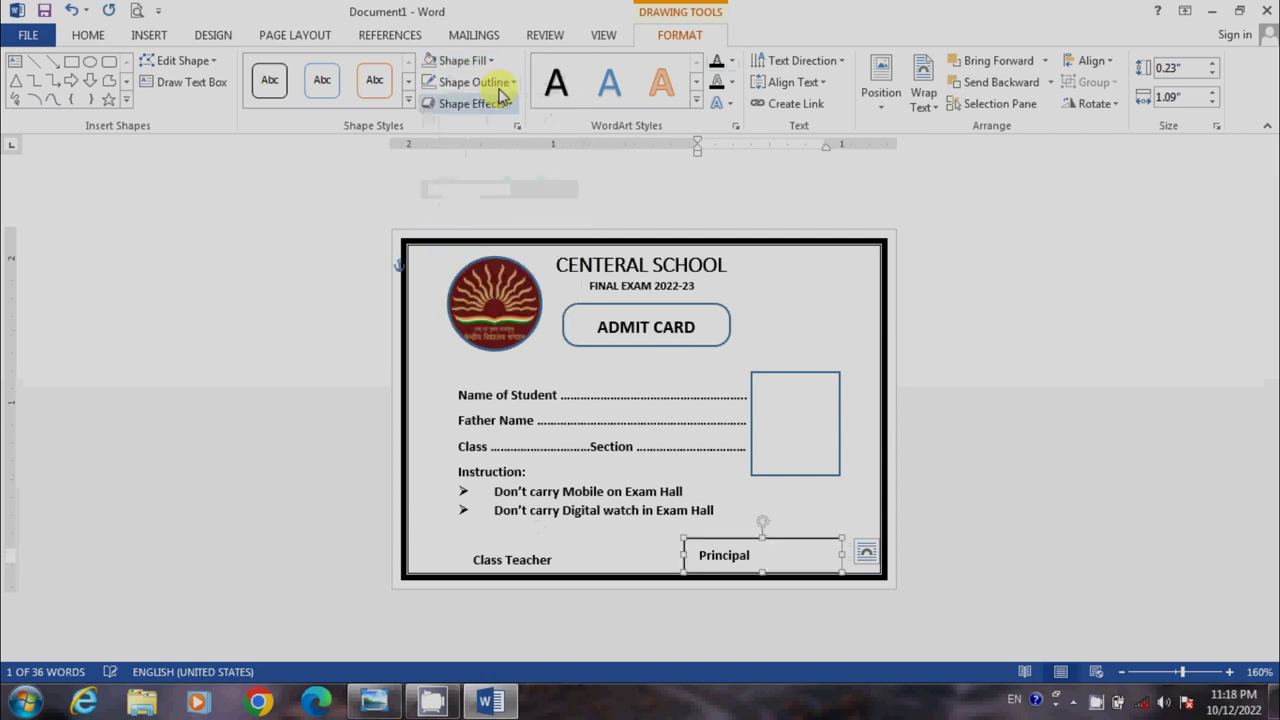
{"action": "left_click", "coordinate": [470, 82]}
{"action": "left_click", "coordinate": [437, 248]}
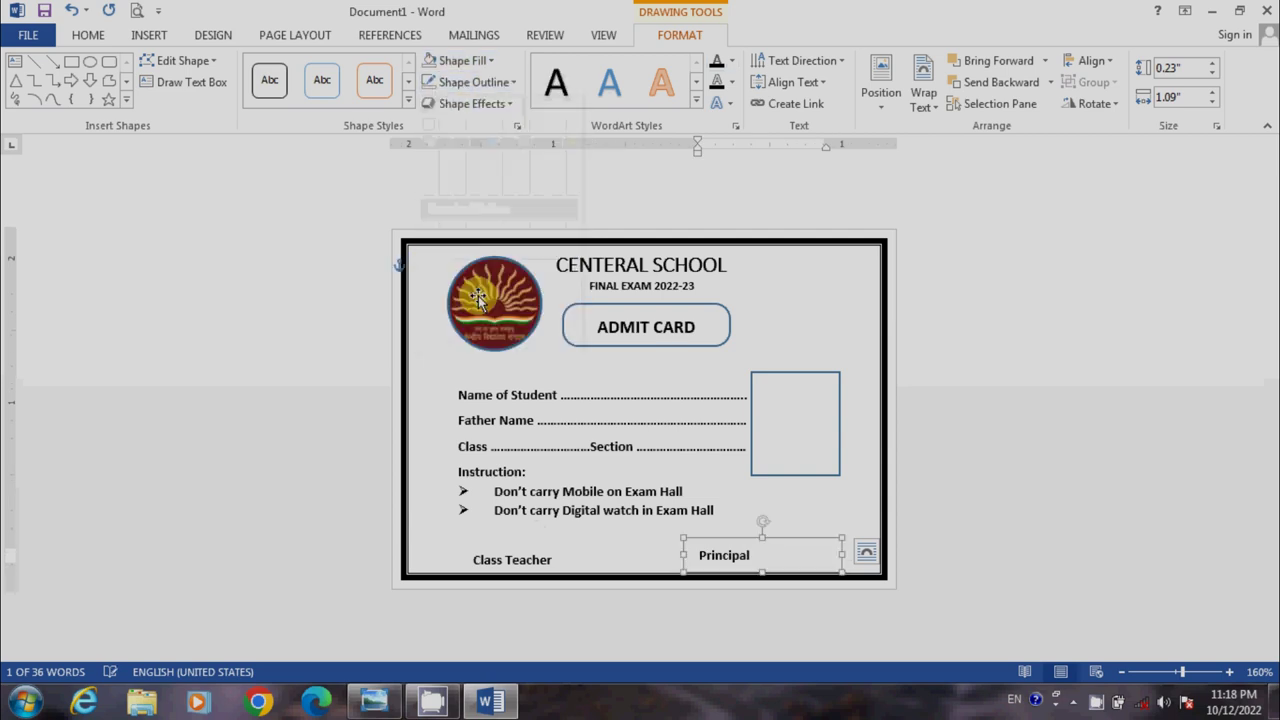
{"action": "left_click", "coordinate": [800, 512]}
{"action": "left_click", "coordinate": [725, 549]}
- Align the Principal label with Class Teacher and draw straight signature lines above both labels
{"action": "left_click_drag", "start_coordinate": [728, 557], "coordinate": [728, 565]}
{"action": "left_click", "coordinate": [813, 375]}
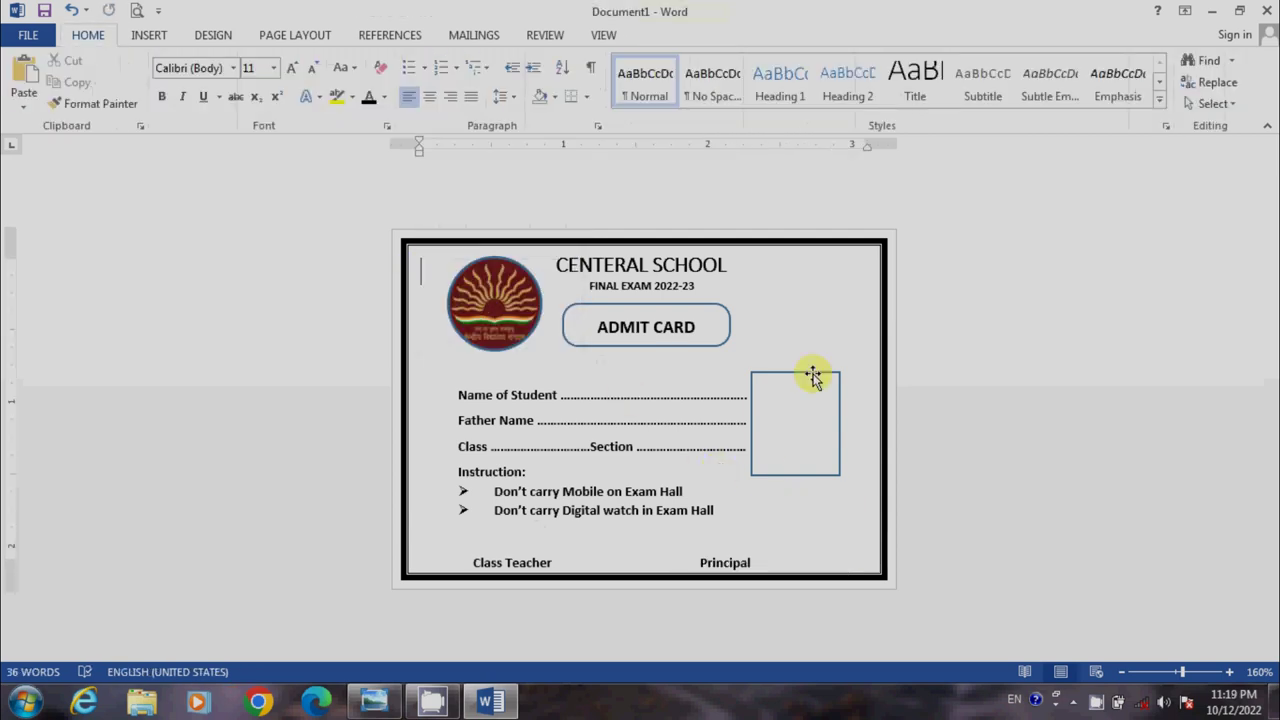
{"action": "left_click", "coordinate": [150, 36]}
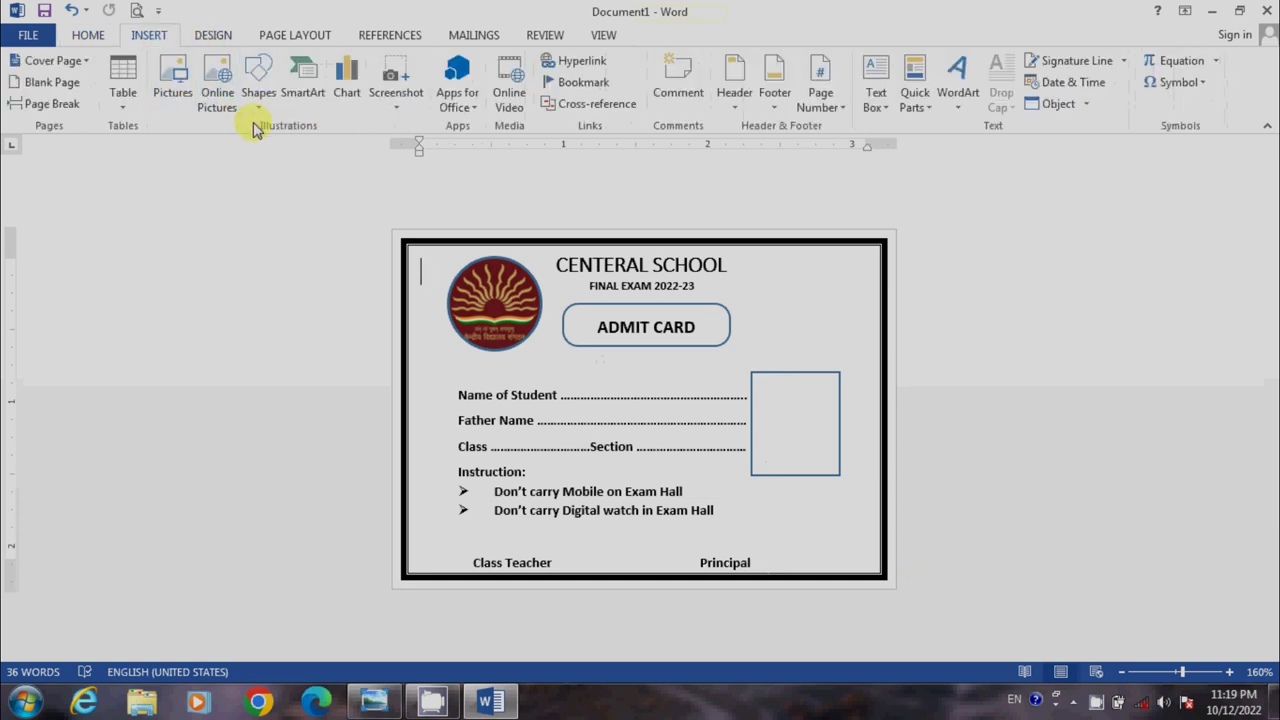
{"action": "left_click", "coordinate": [258, 80]}
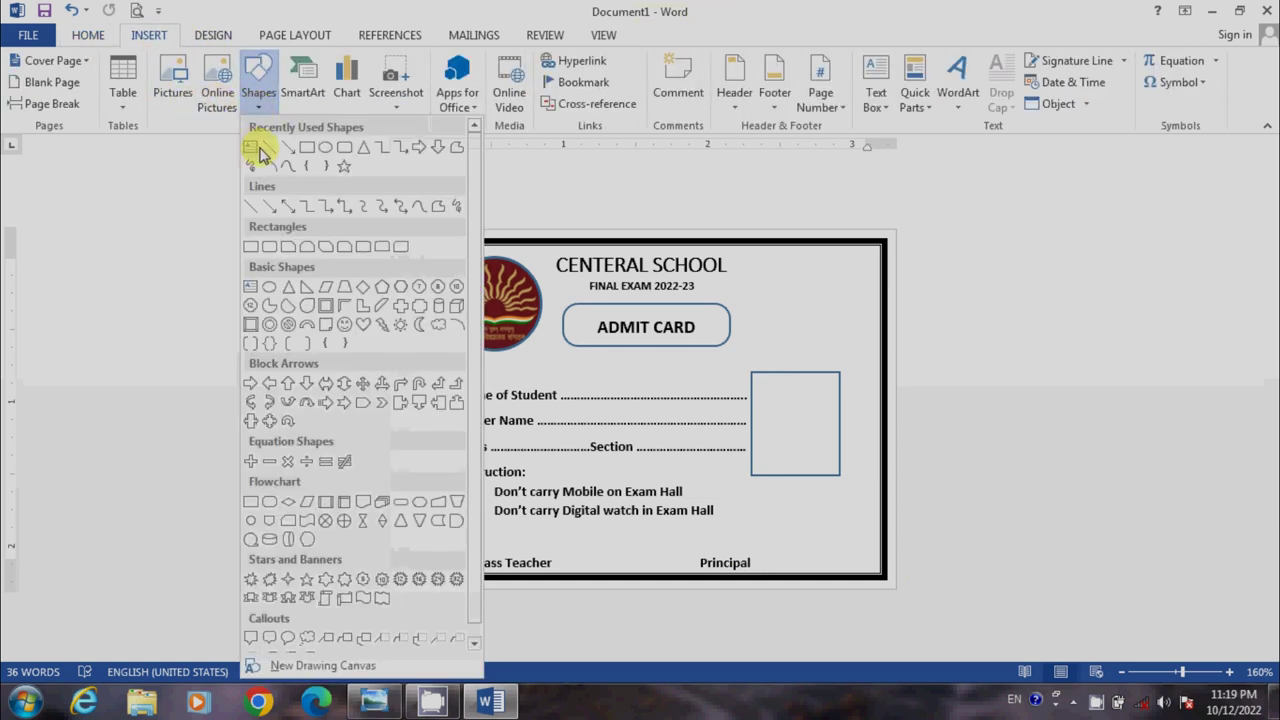
{"action": "left_click", "coordinate": [264, 149]}
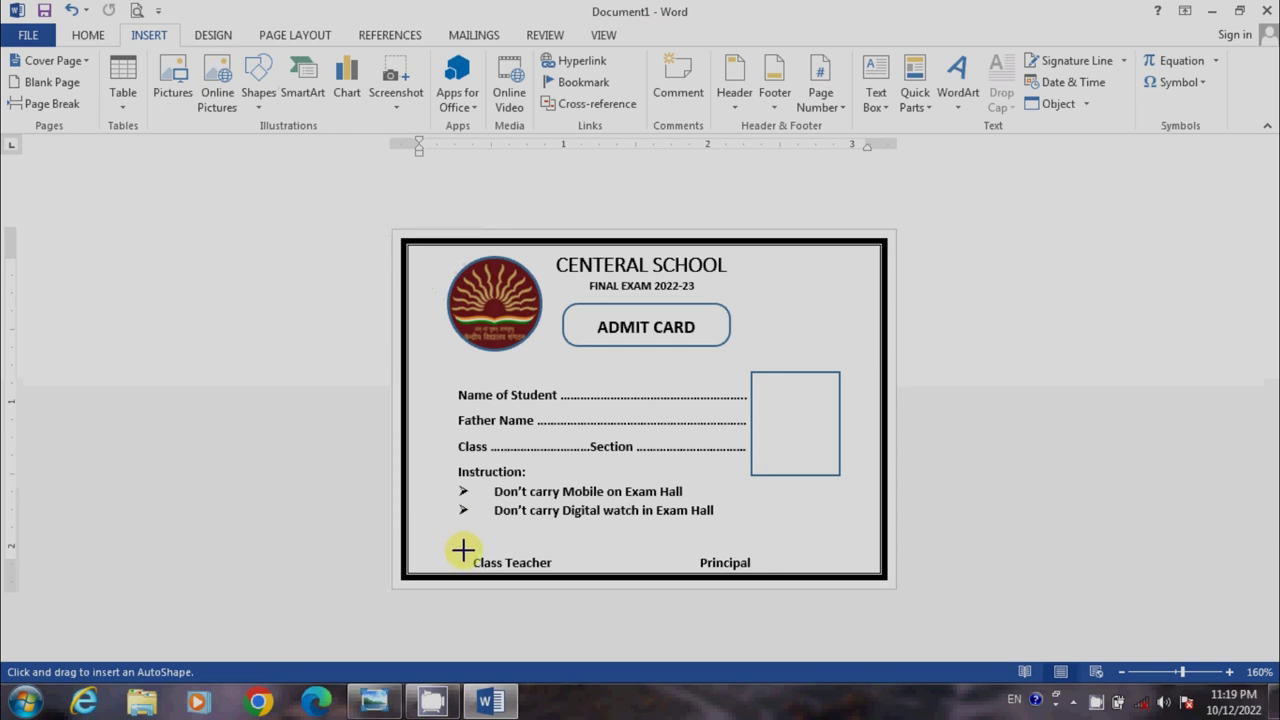
{"action": "left_click_drag", "start_coordinate": [463, 549], "coordinate": [574, 551]}
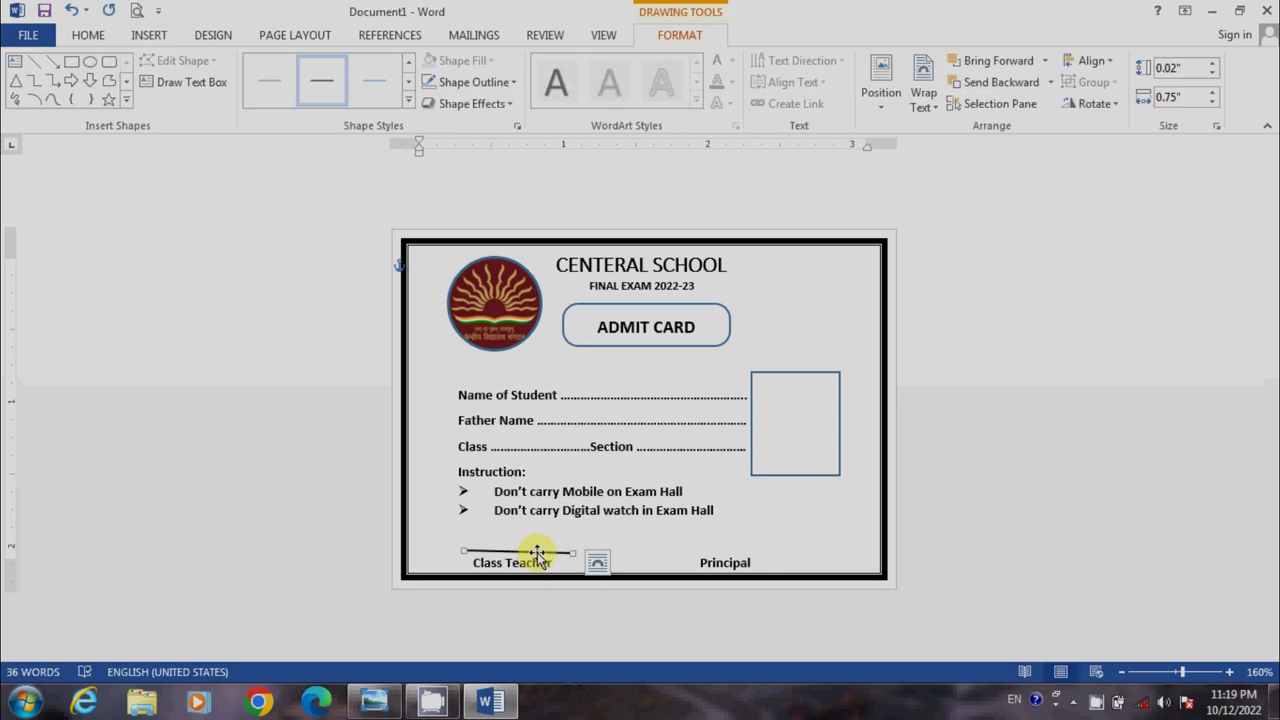
{"action": "mouse_move", "coordinate": [537, 553]}
{"action": "left_mouse_down"}
{"action": "mouse_move", "coordinate": [746, 545]}
{"action": "mouse_move", "coordinate": [746, 526]}
{"action": "mouse_move", "coordinate": [747, 555]}
{"action": "left_mouse_up"}
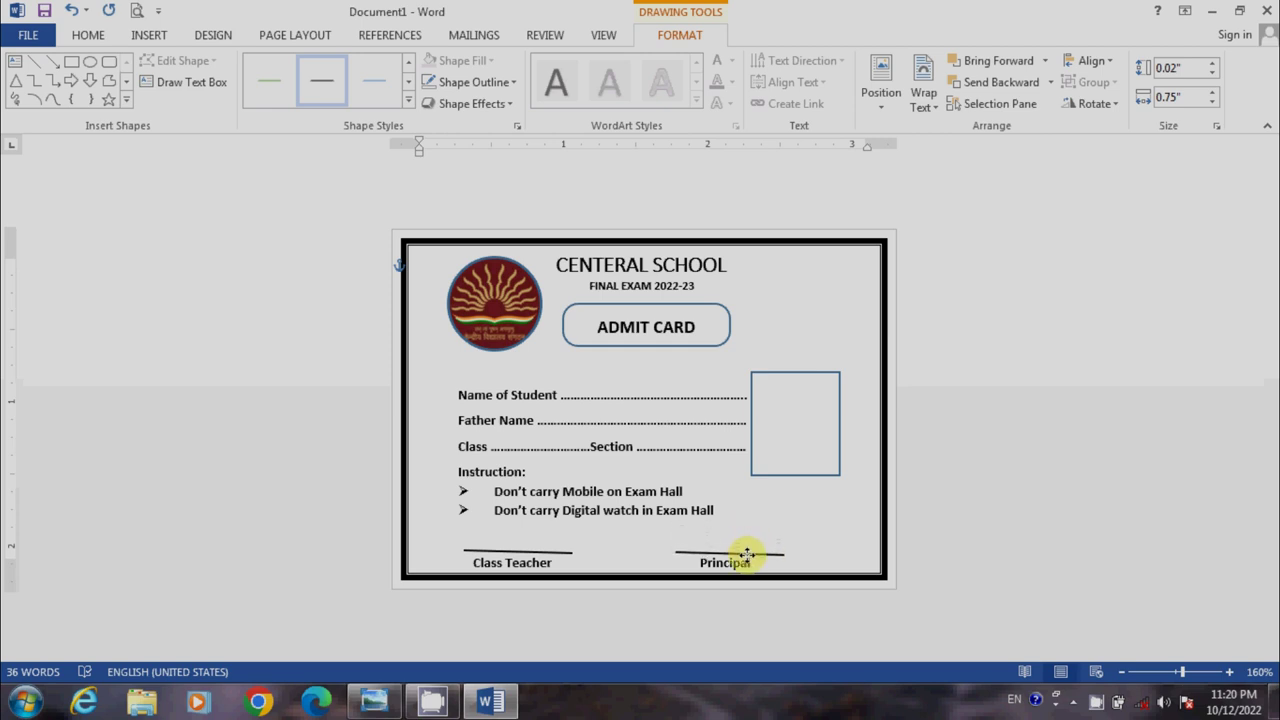
{"action": "left_click", "coordinate": [810, 530]}
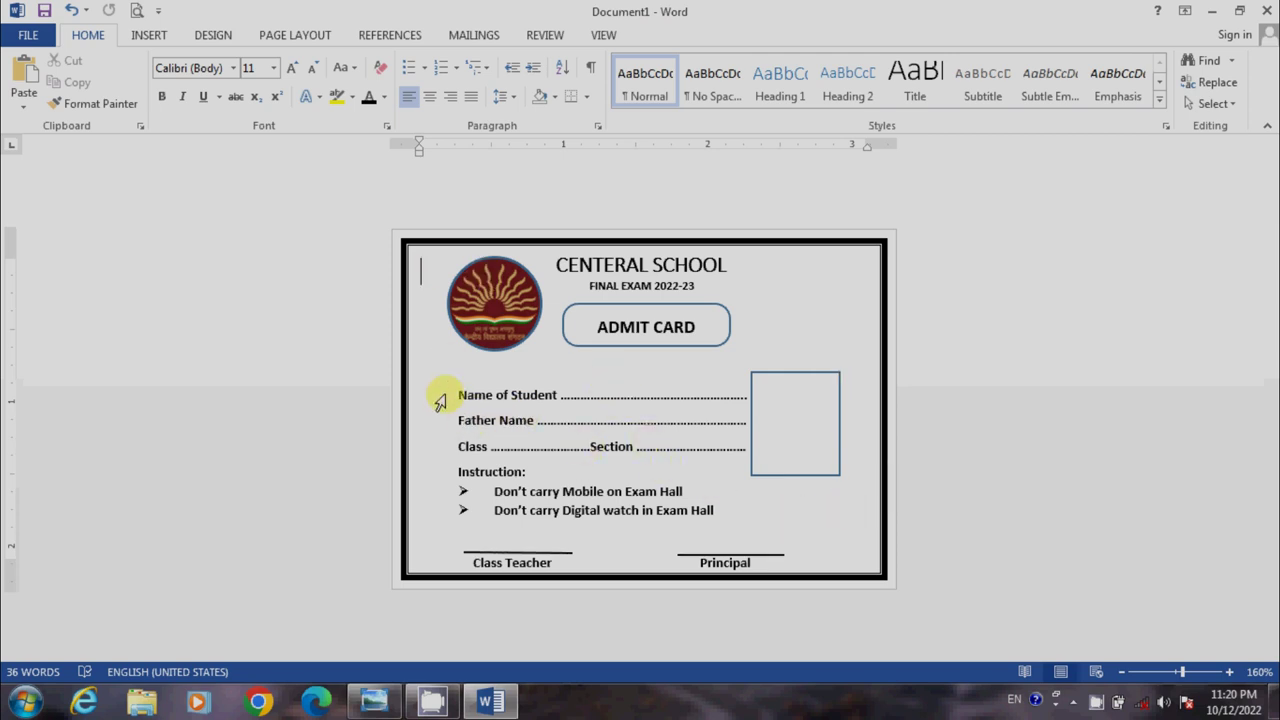
- Set the page color to Blue, Accent 1, Lighter 60%
{"action": "left_click", "coordinate": [208, 37]}
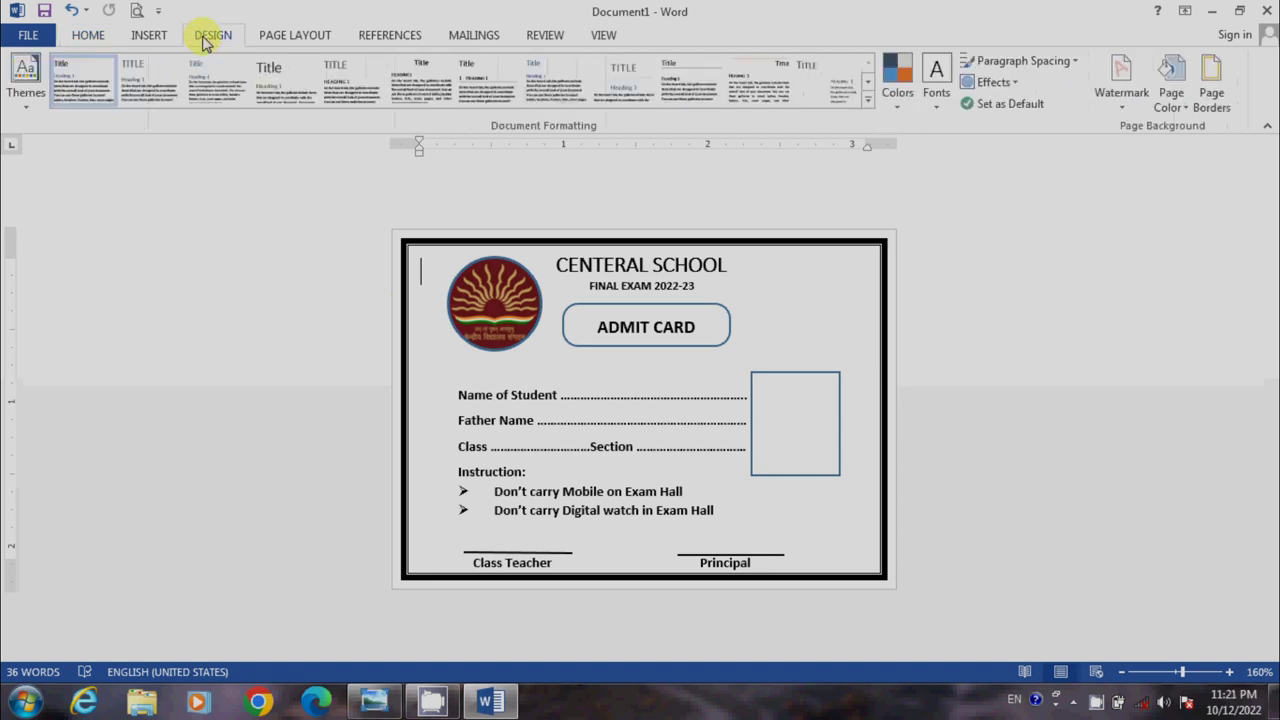
{"action": "left_click", "coordinate": [1170, 100]}
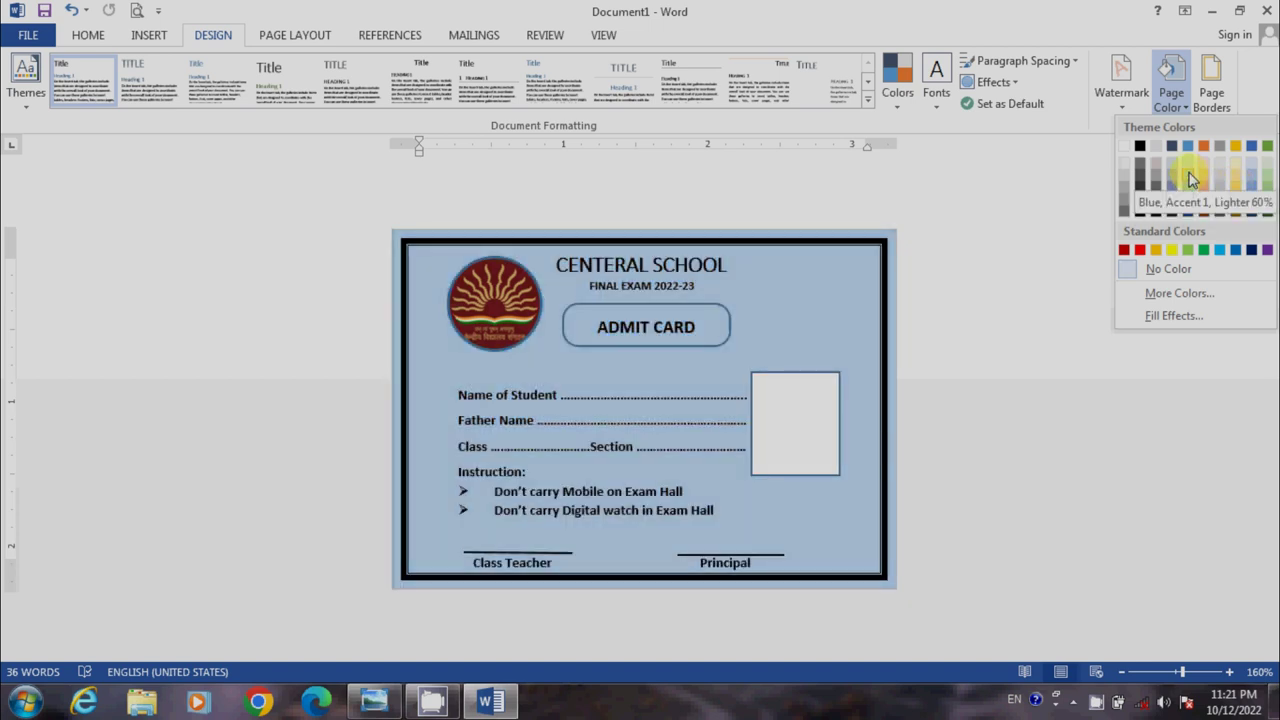
{"action": "left_click", "coordinate": [1190, 178]}
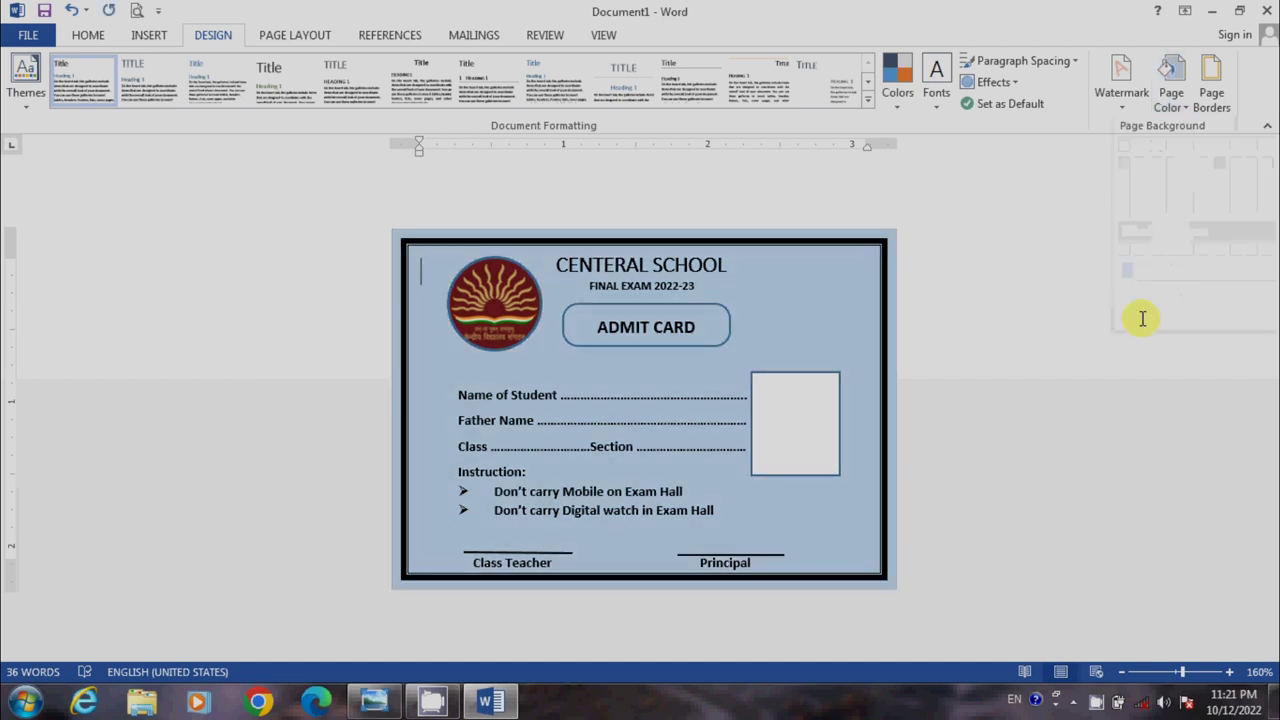